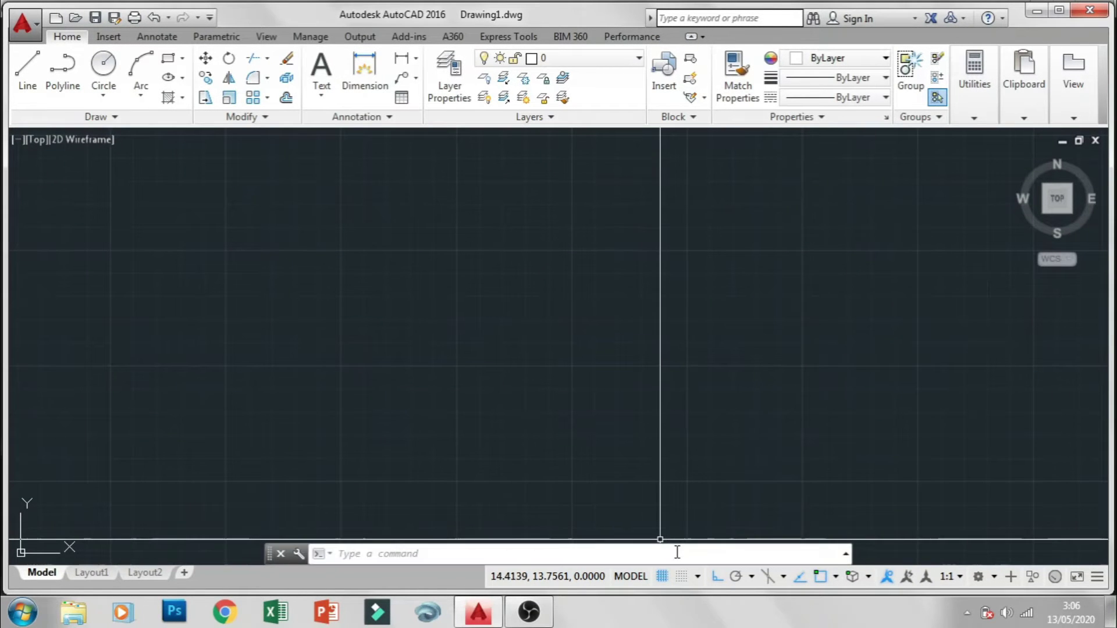
Pan the view so the origin sits lower left and turn off the drawing grid
{"action": "scroll", "coordinate": [503, 283], "scroll_direction": "down", "scroll_amount": 10}
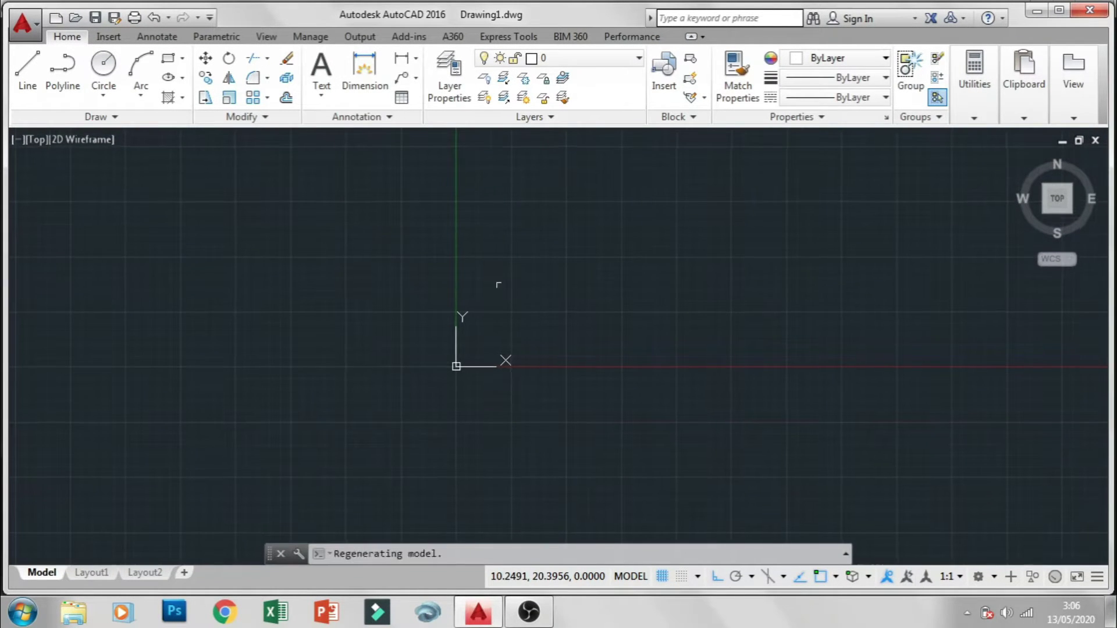
{"action": "middle_click_drag", "start_coordinate": [498, 285], "coordinate": [607, 264]}
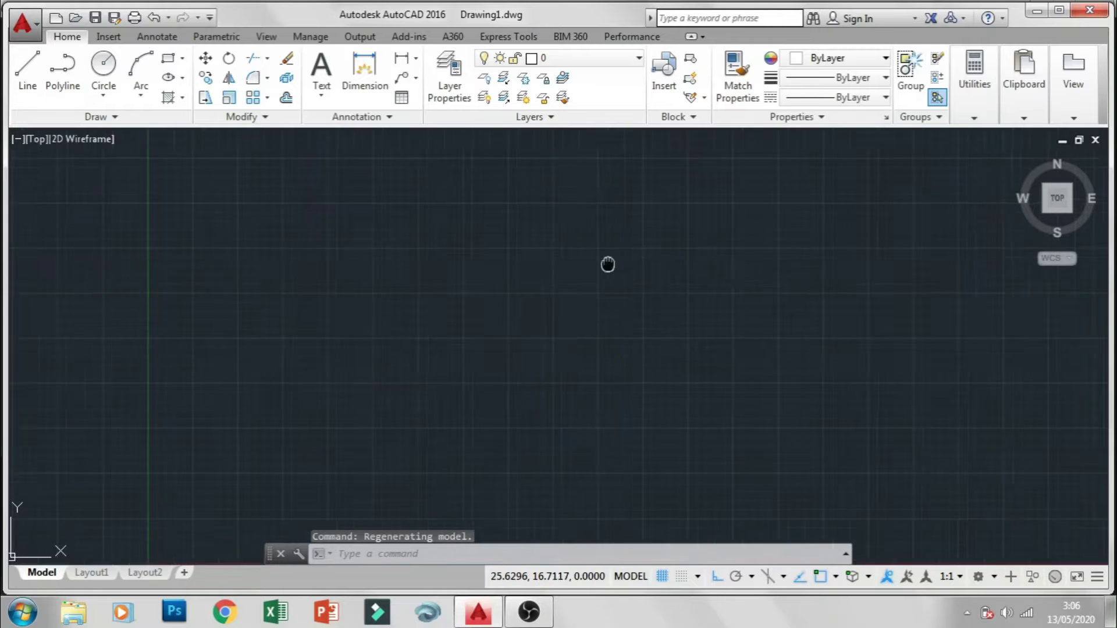
{"action": "scroll", "coordinate": [519, 271], "scroll_direction": "down", "scroll_amount": 2}
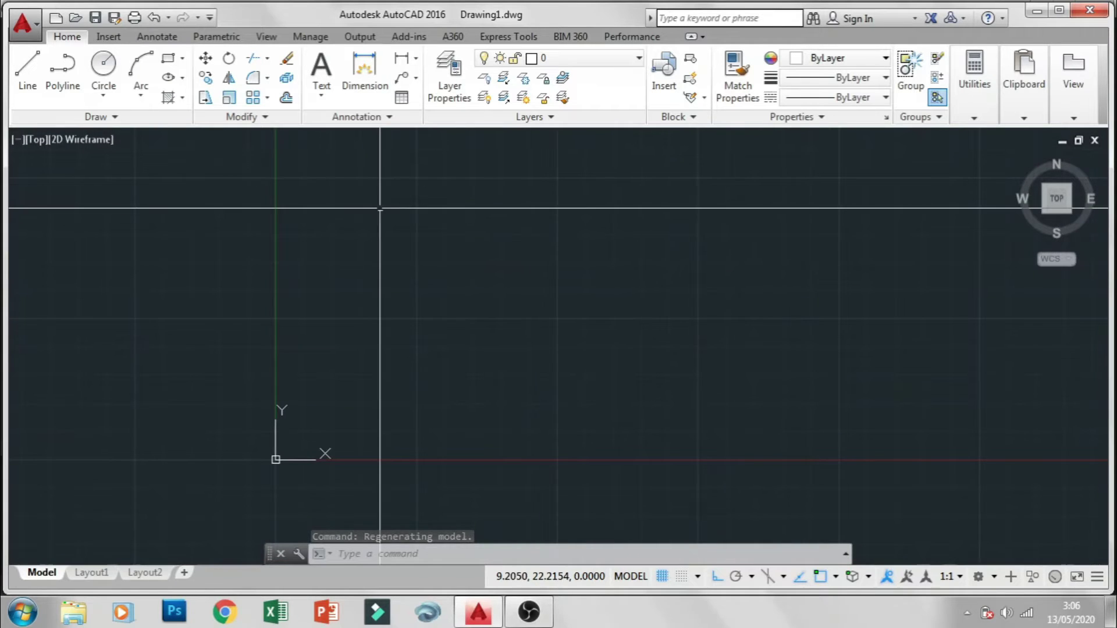
{"action": "left_click", "coordinate": [366, 169]}
{"action": "left_click", "coordinate": [606, 319]}
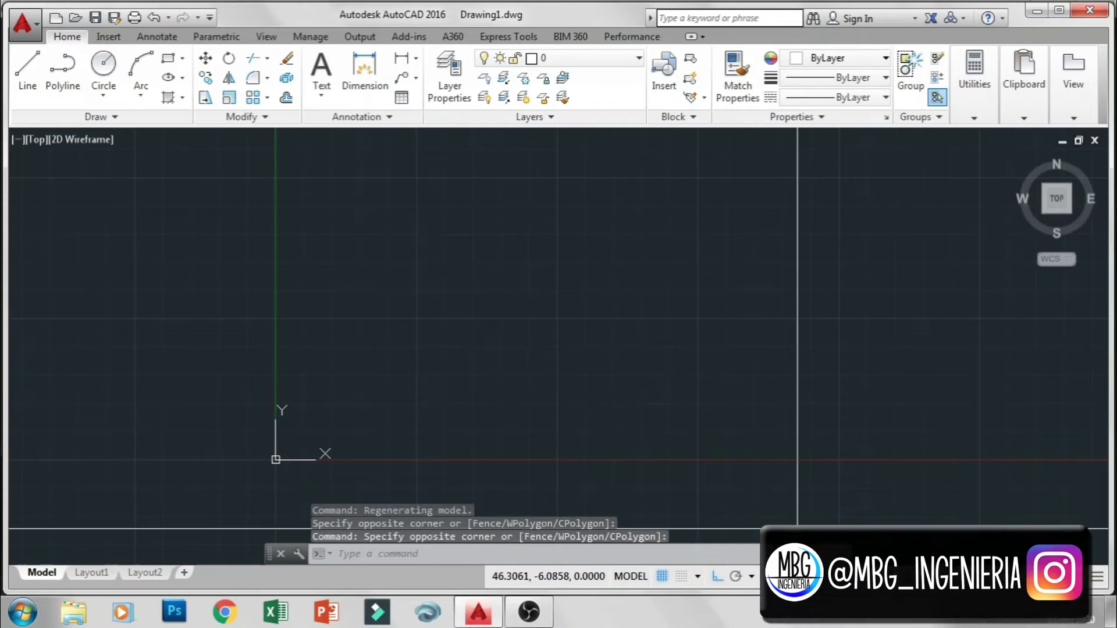
{"action": "left_click", "coordinate": [663, 576]}
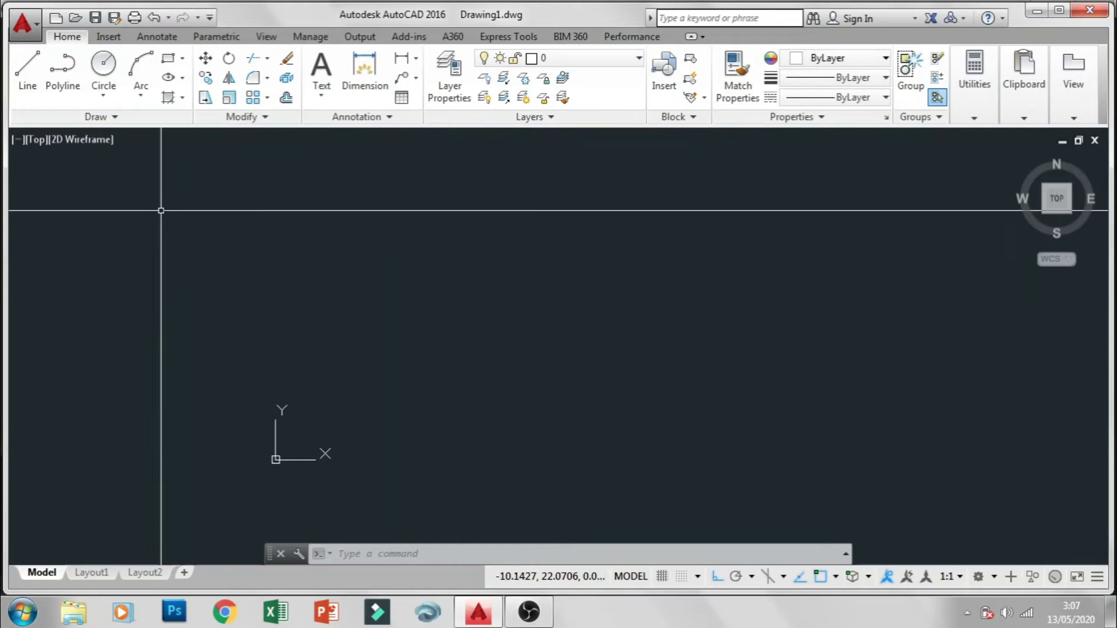
{"action": "left_click", "coordinate": [32, 61]}
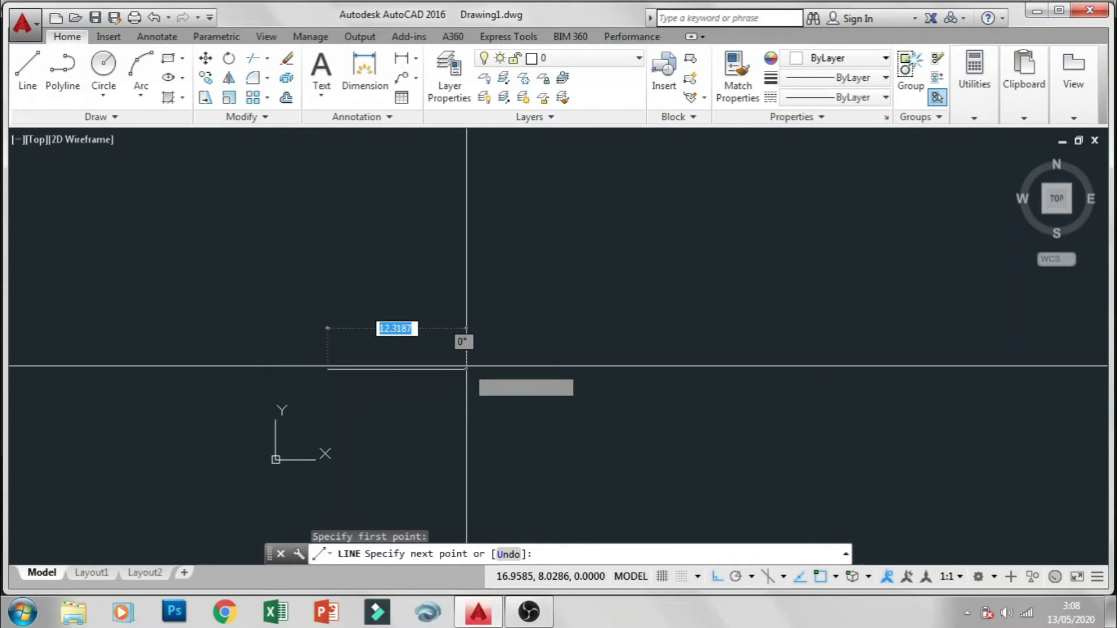
{"action": "left_click", "coordinate": [466, 368]}
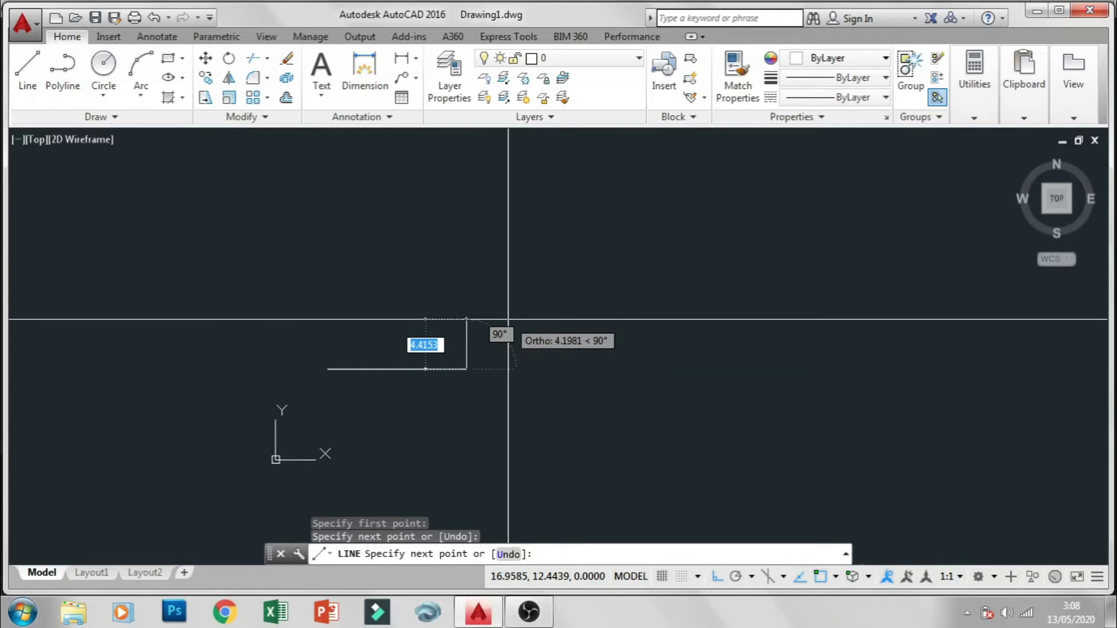
{"action": "key", "text": "F8"}
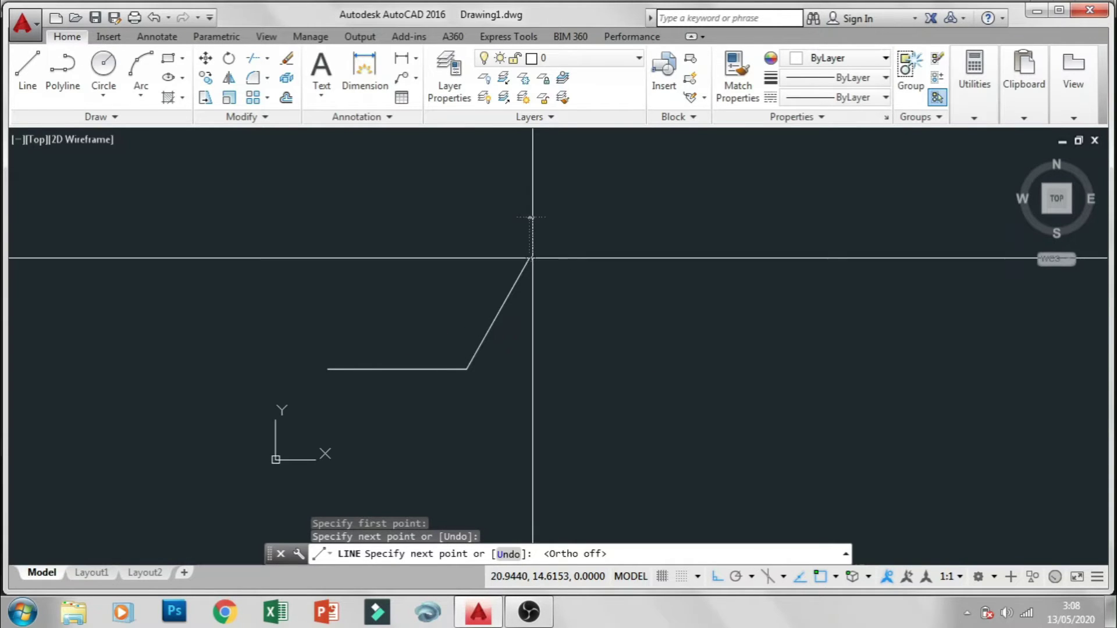
{"action": "left_click", "coordinate": [530, 258]}
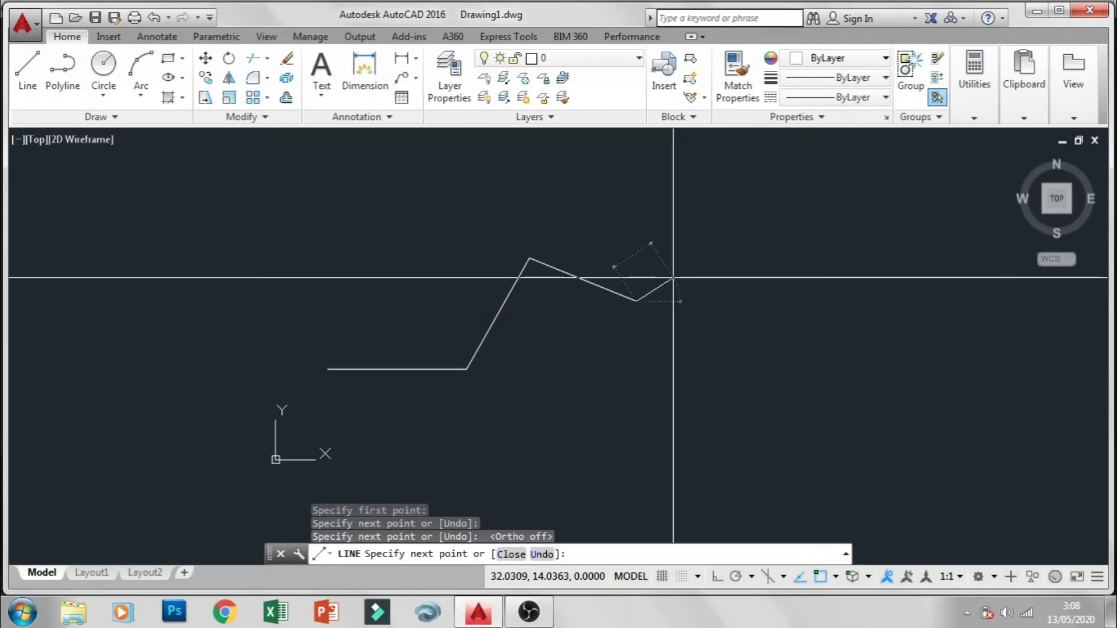
{"action": "left_click", "coordinate": [692, 270]}
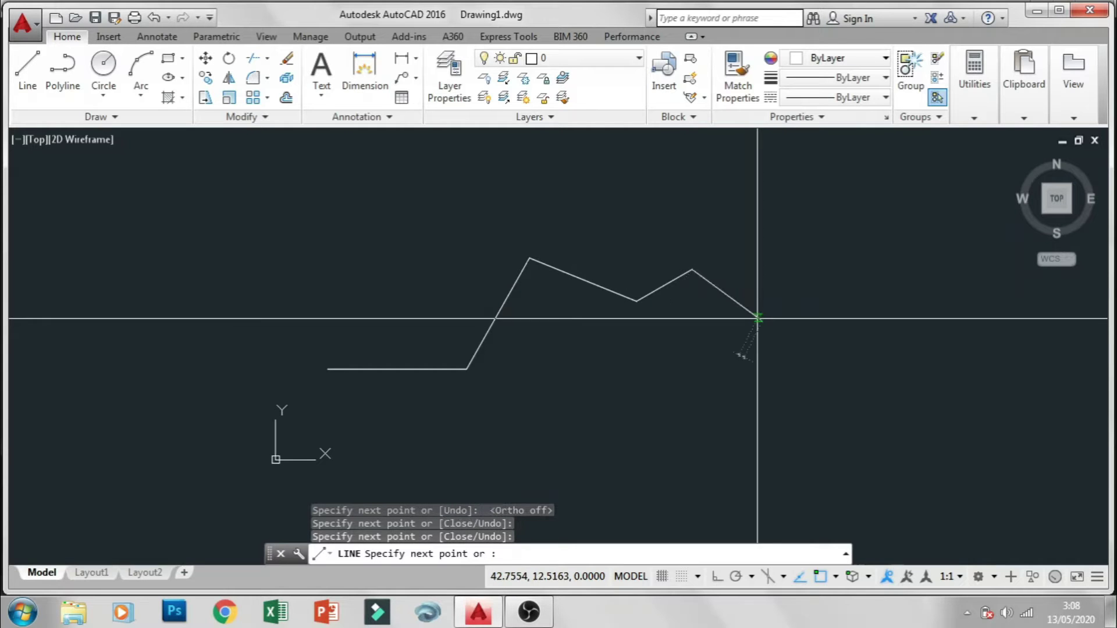
{"action": "left_click", "coordinate": [762, 319]}
{"action": "key", "text": "Return"}
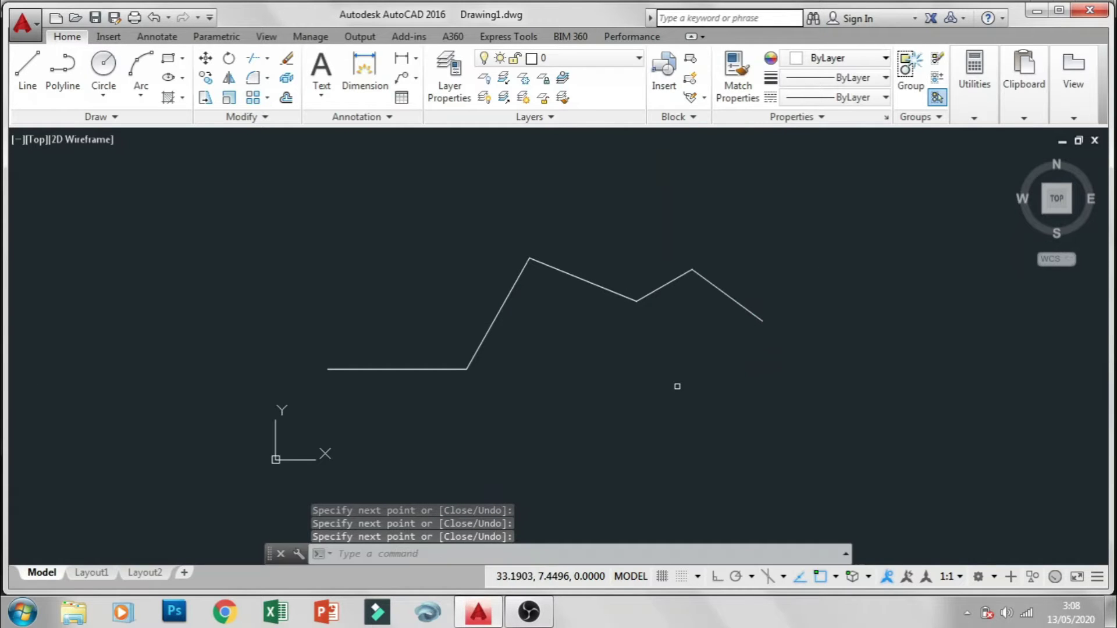
{"action": "left_click", "coordinate": [817, 408]}
{"action": "left_click", "coordinate": [756, 399]}
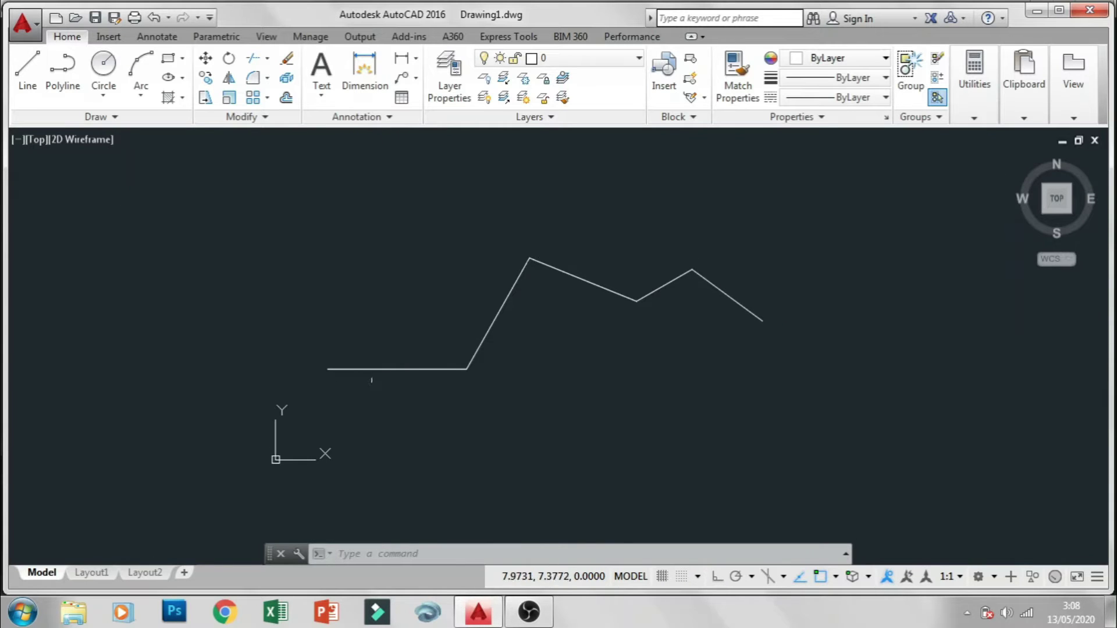
{"action": "left_click", "coordinate": [407, 381]}
{"action": "left_click", "coordinate": [325, 334]}
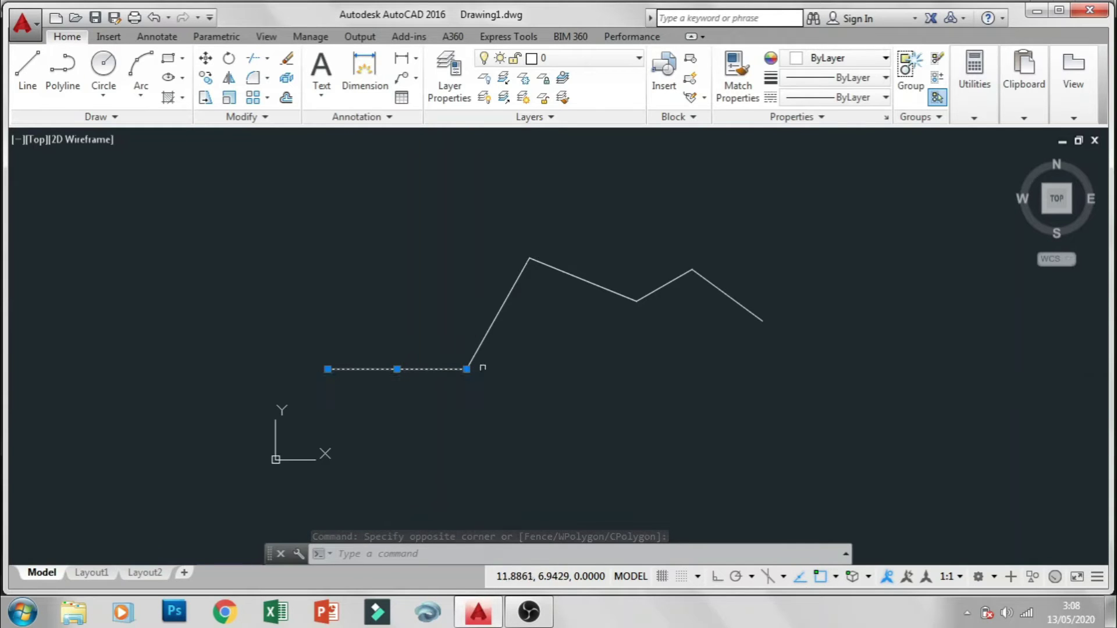
{"action": "key", "text": "Escape"}
{"action": "left_click", "coordinate": [514, 336]}
{"action": "left_click", "coordinate": [470, 307]}
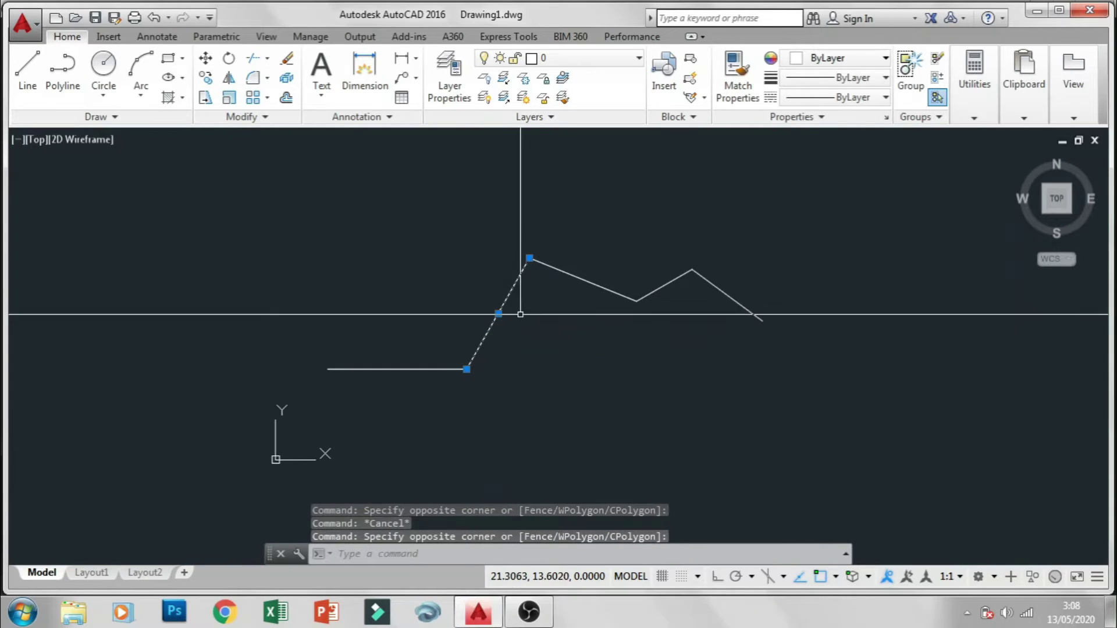
{"action": "key", "text": "Escape"}
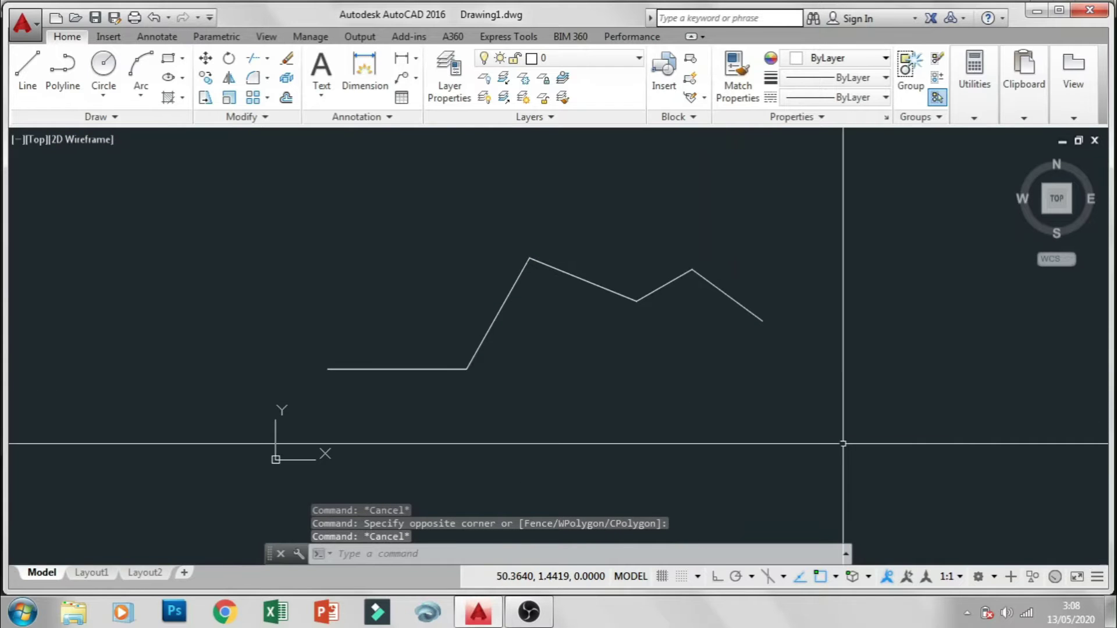
{"action": "left_click", "coordinate": [843, 444]}
{"action": "left_click", "coordinate": [339, 263]}
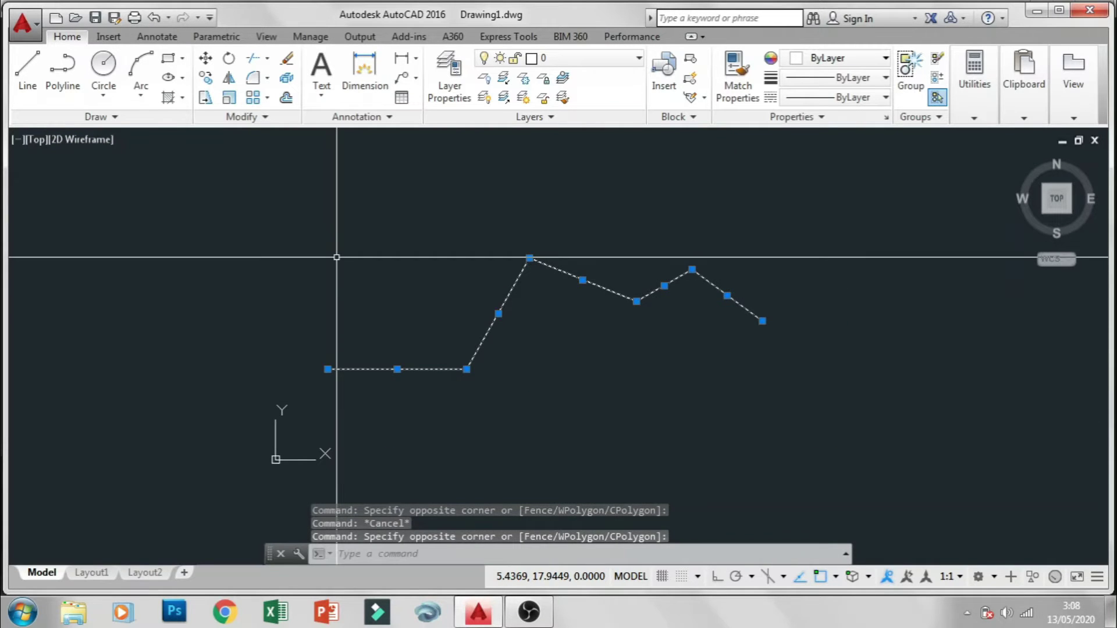
{"action": "key", "text": "Delete"}
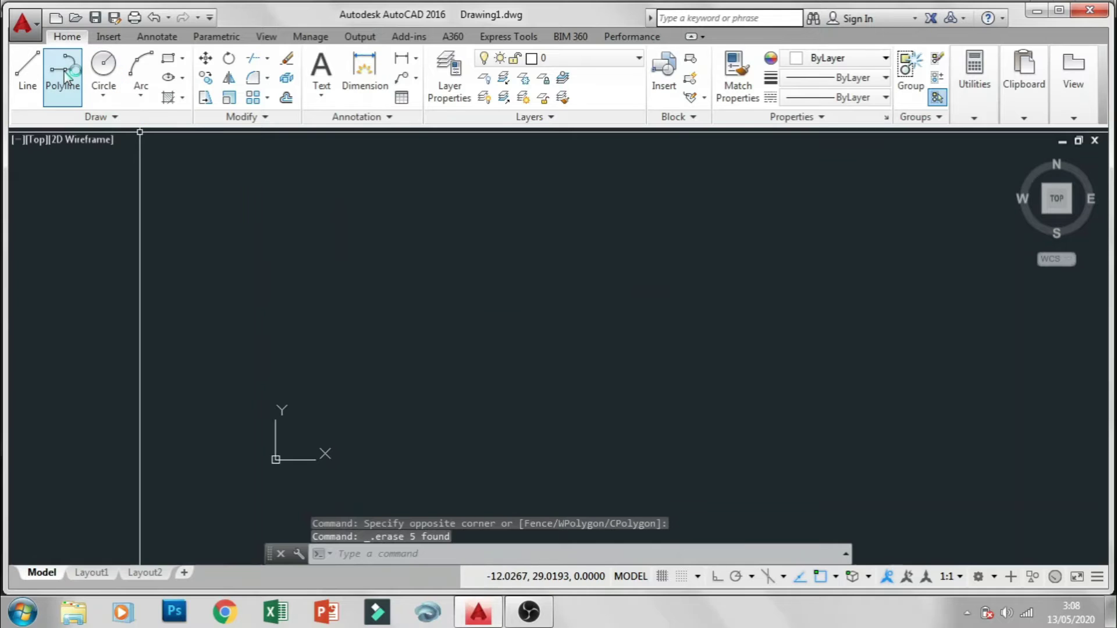
{"action": "left_click", "coordinate": [65, 73]}
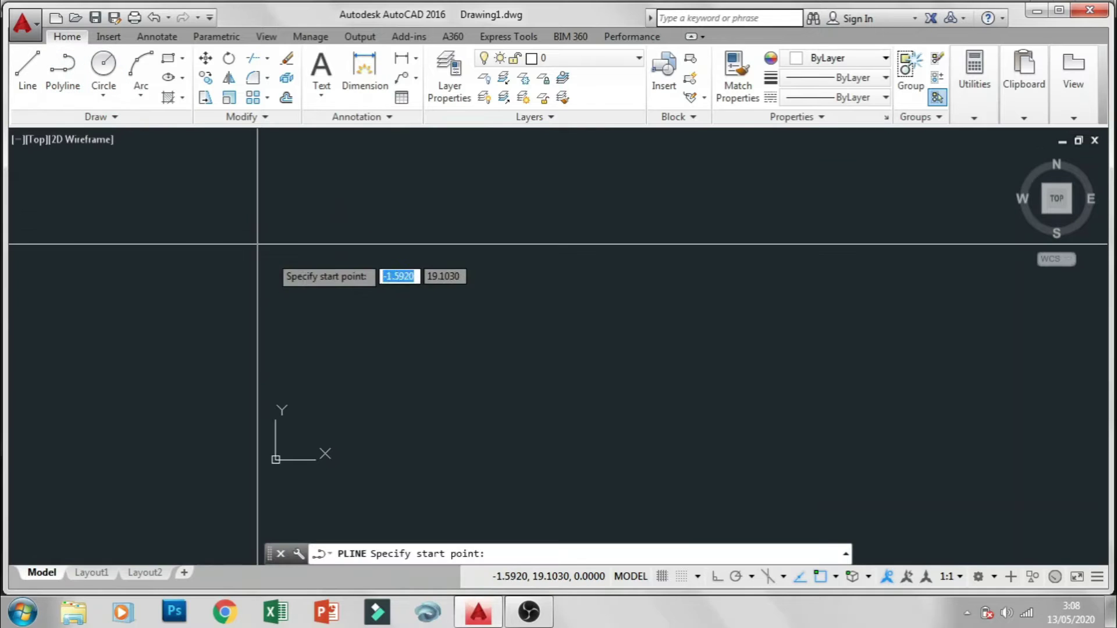
{"action": "left_click", "coordinate": [370, 369]}
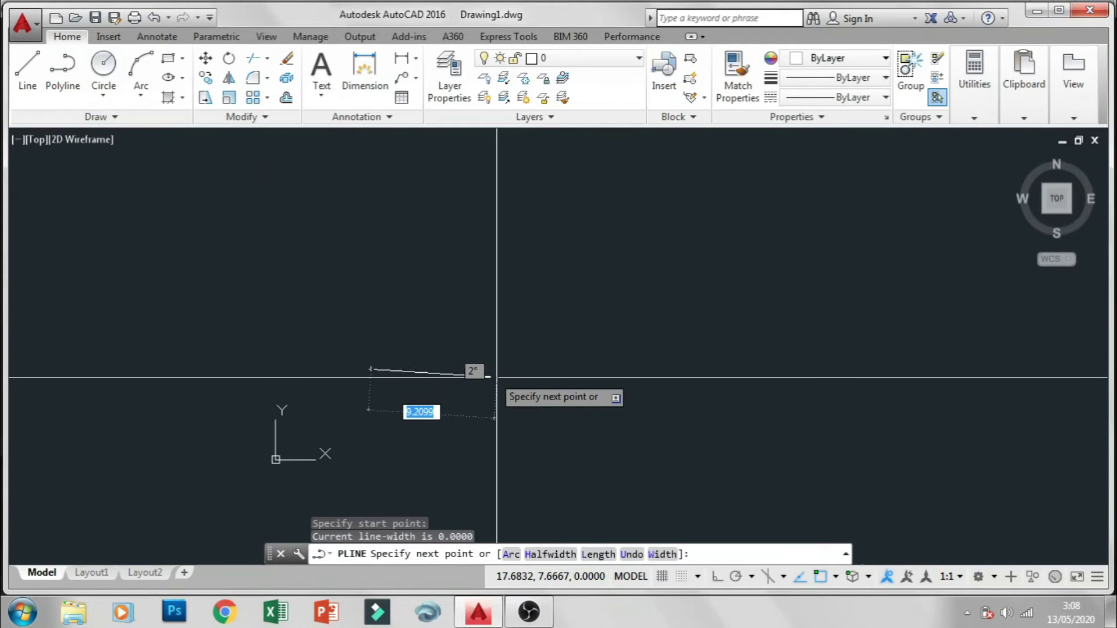
{"action": "left_click", "coordinate": [544, 303]}
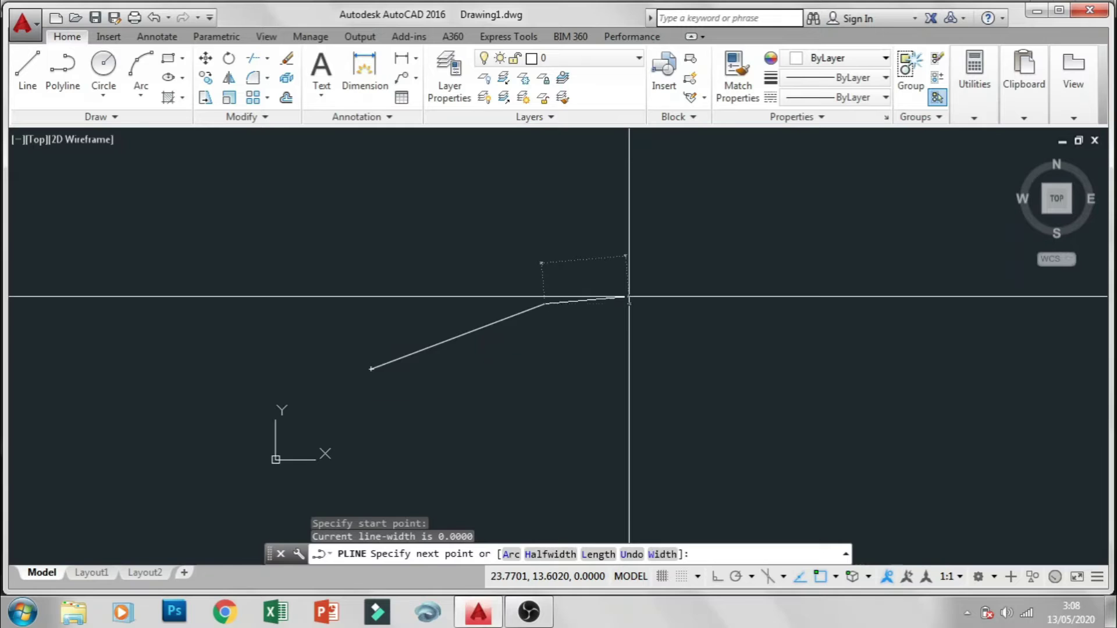
{"action": "left_click", "coordinate": [722, 362]}
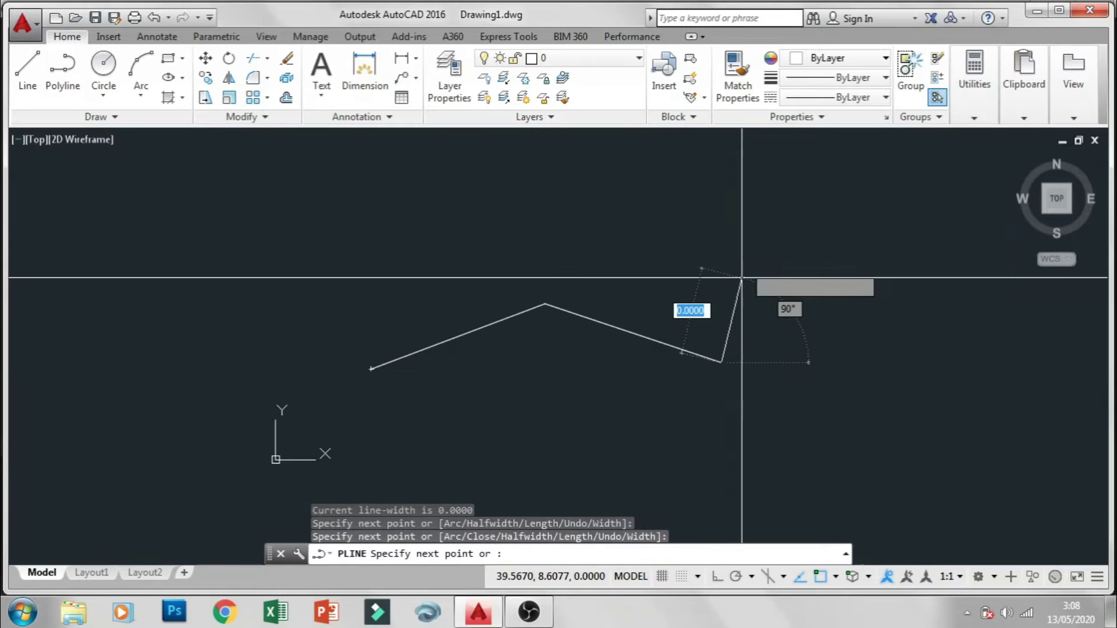
{"action": "left_click", "coordinate": [743, 263]}
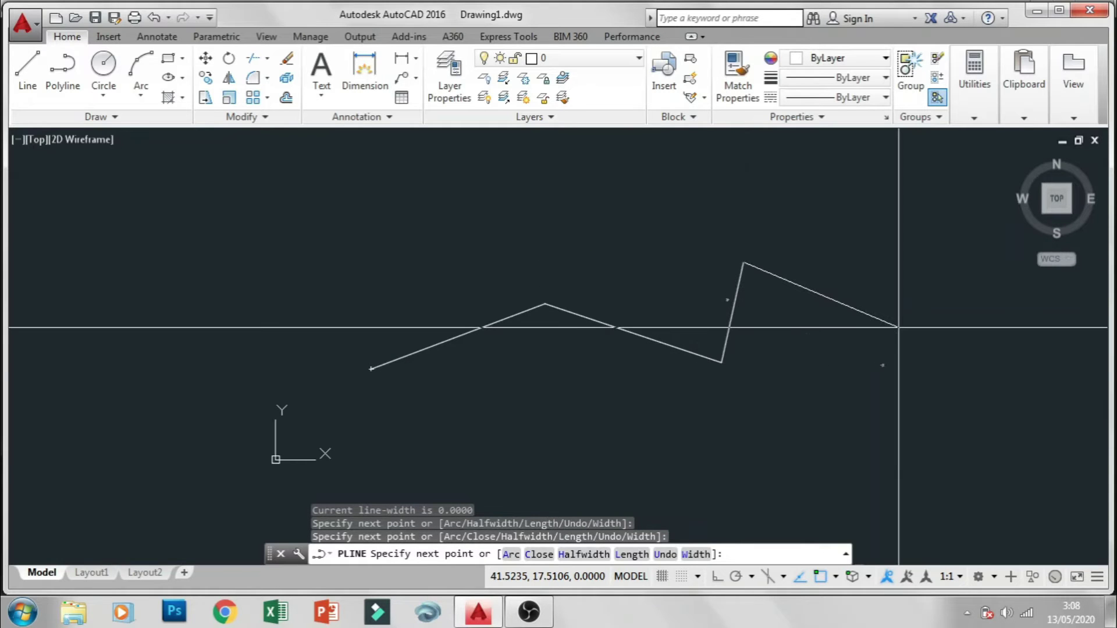
{"action": "key", "text": "Return"}
{"action": "left_click", "coordinate": [902, 330]}
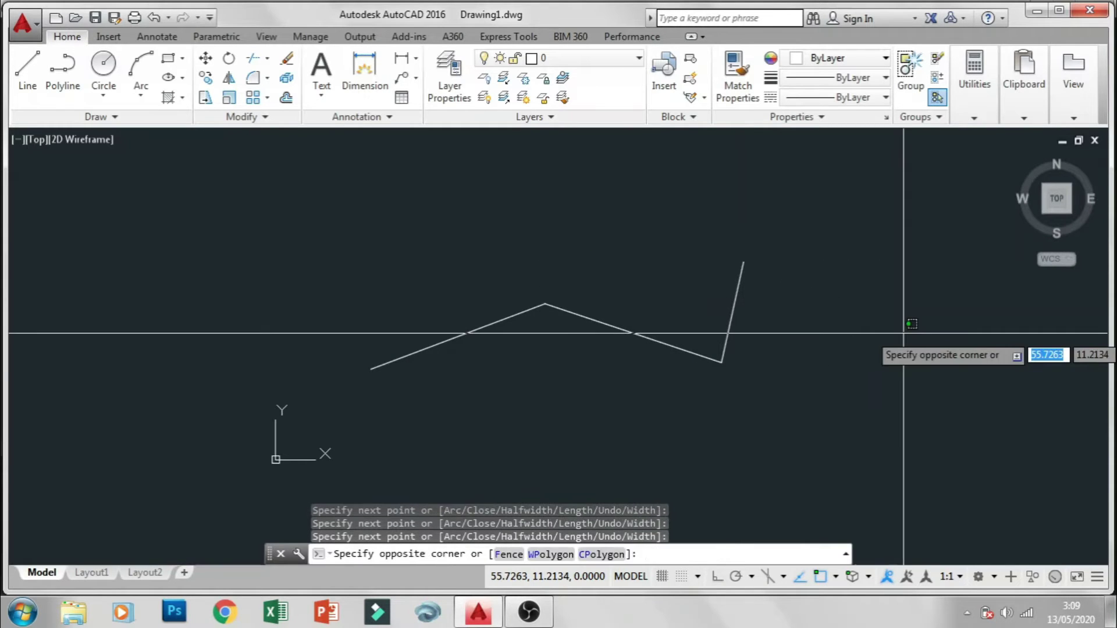
{"action": "key", "text": "Escape"}
{"action": "left_click", "coordinate": [597, 344]}
{"action": "left_click", "coordinate": [364, 337]}
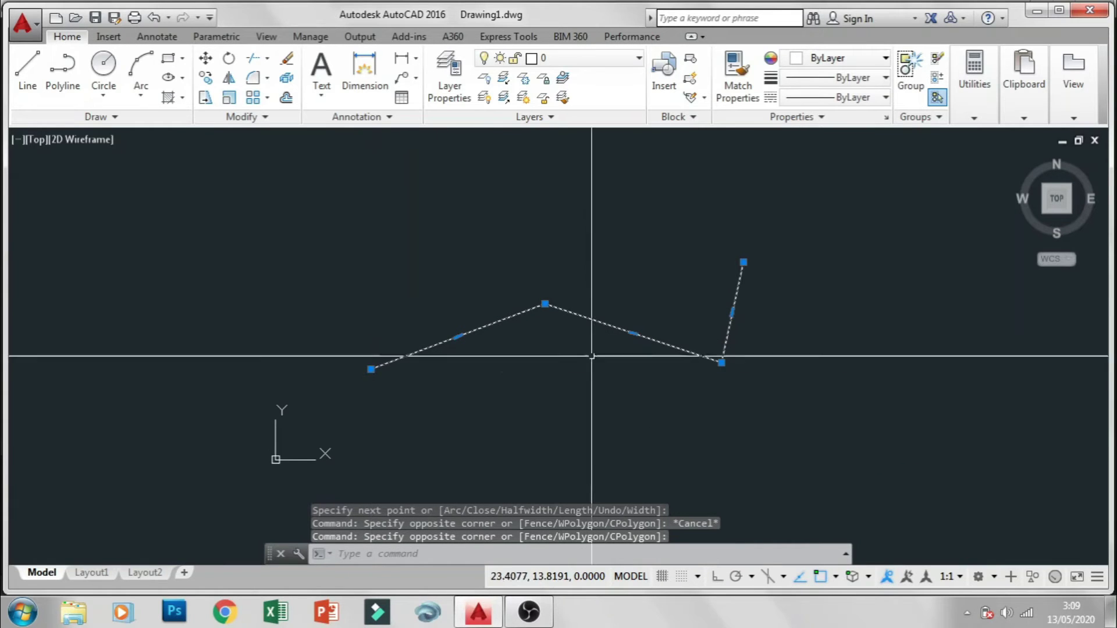
{"action": "key", "text": "Escape"}
{"action": "left_click", "coordinate": [779, 259]}
{"action": "left_click", "coordinate": [722, 272]}
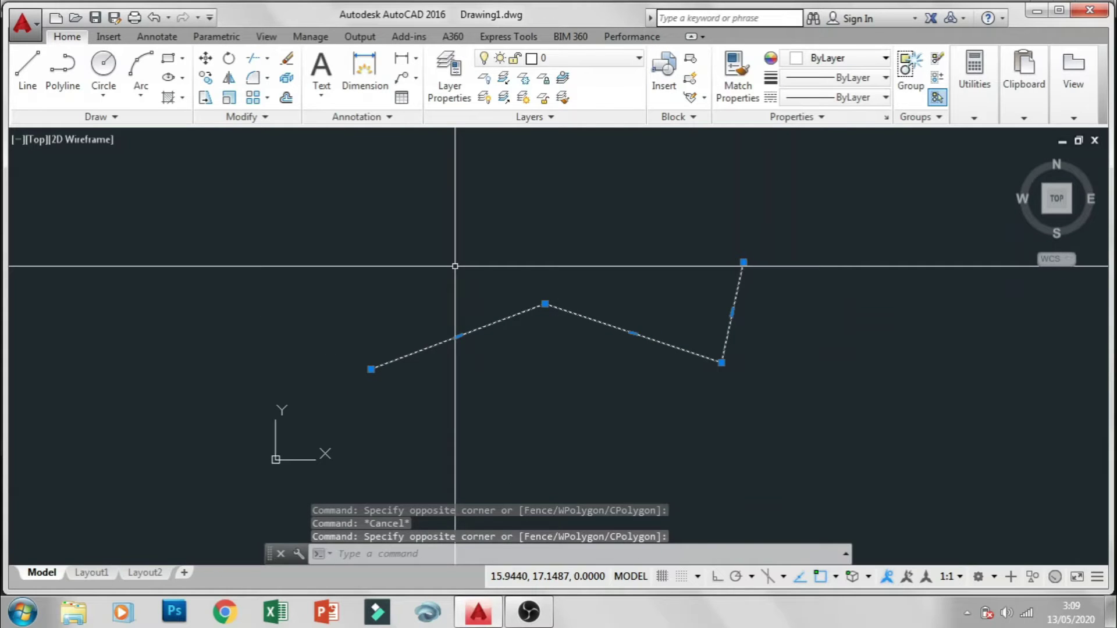
{"action": "key", "text": "Delete"}
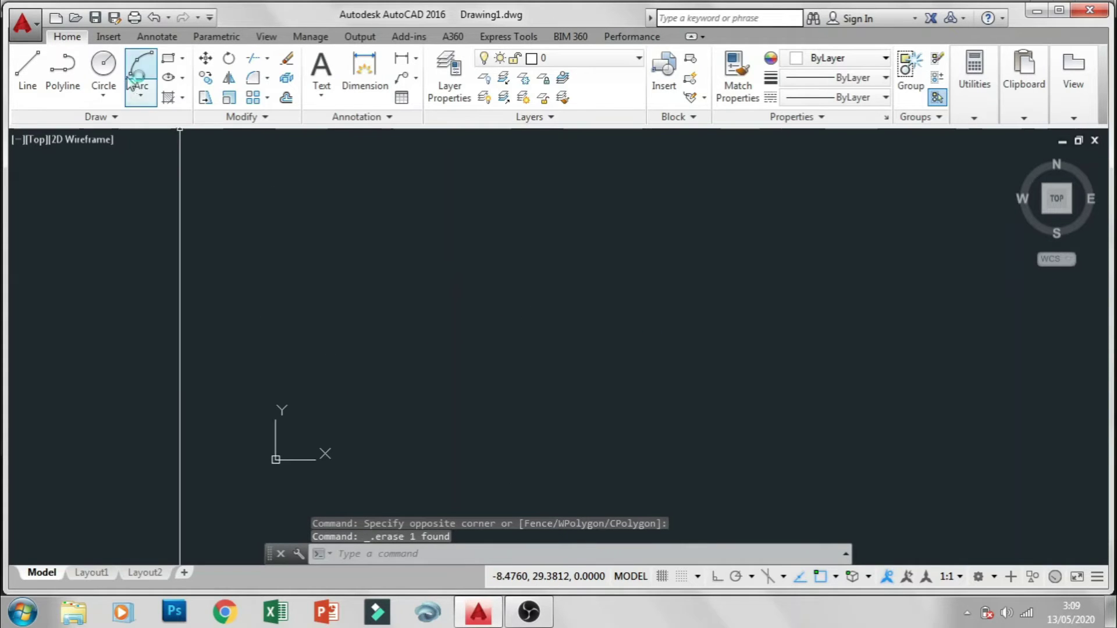
Draw a practice circle near the middle of the canvas
{"action": "left_click", "coordinate": [107, 68]}
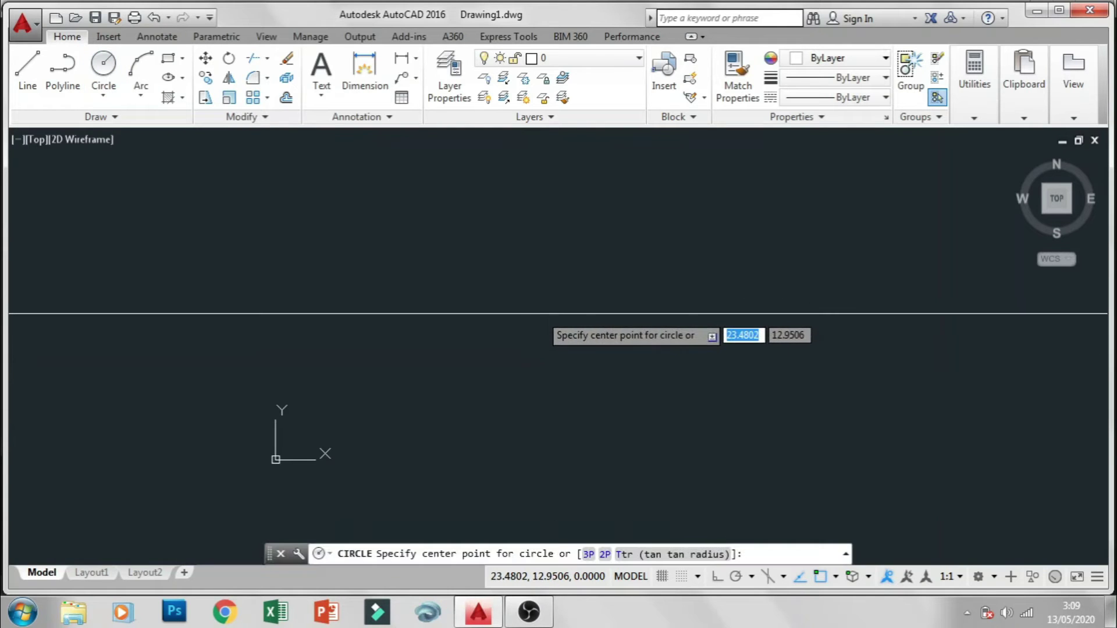
{"action": "left_click", "coordinate": [540, 313]}
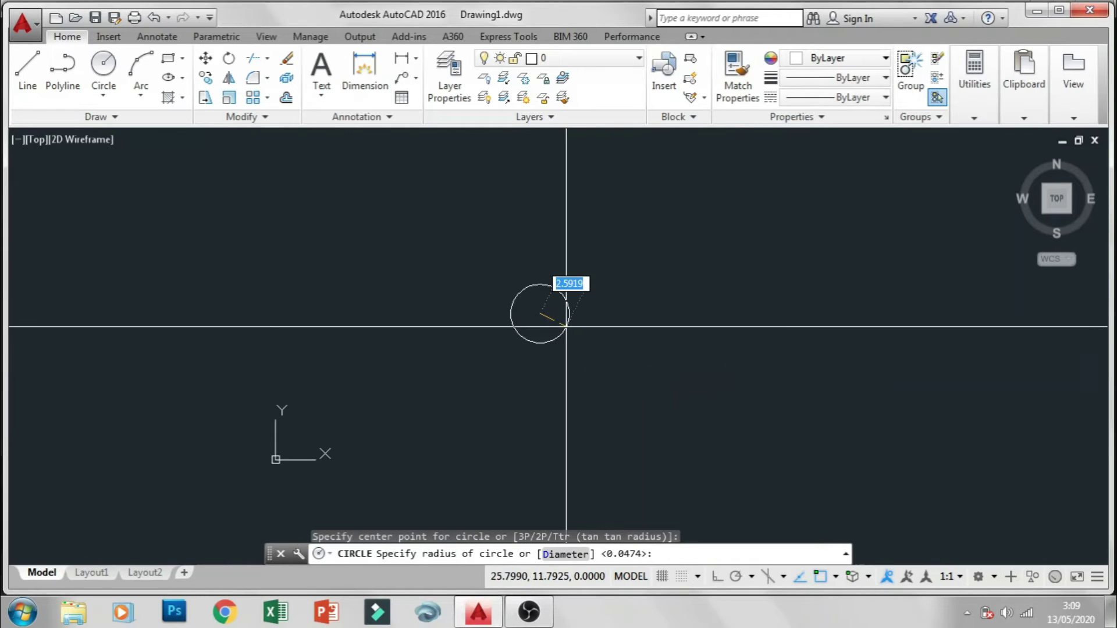
{"action": "left_click", "coordinate": [623, 374]}
Shrink the circle by dragging its bottom grip inward to a smaller radius
{"action": "left_click", "coordinate": [646, 395]}
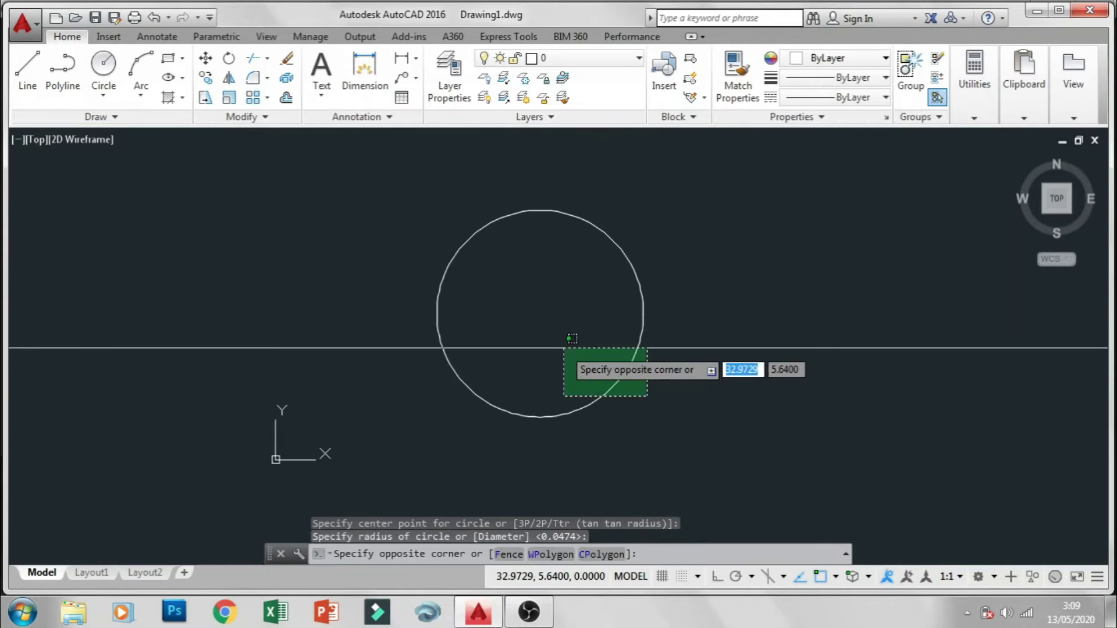
{"action": "left_click", "coordinate": [564, 348]}
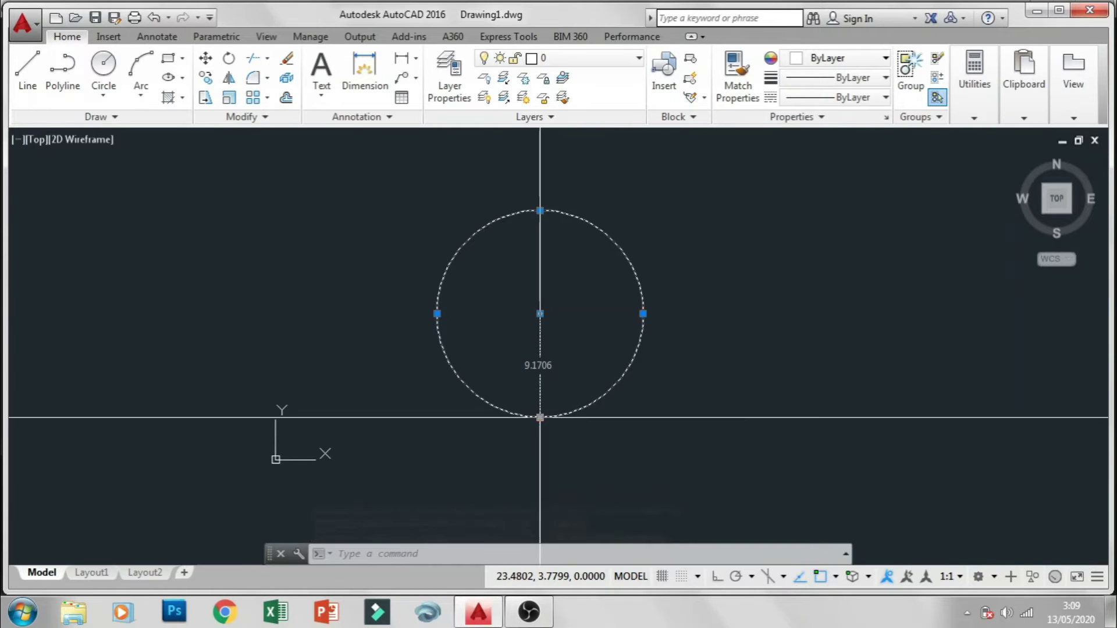
{"action": "left_click", "coordinate": [540, 417]}
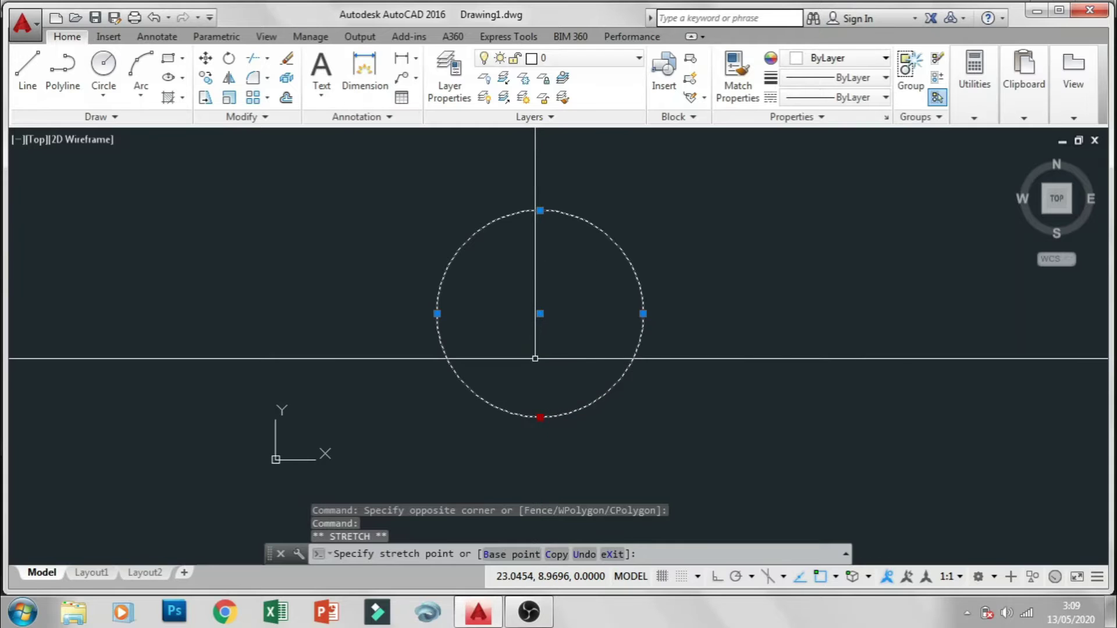
{"action": "left_click", "coordinate": [536, 359]}
{"action": "key", "text": "Escape"}
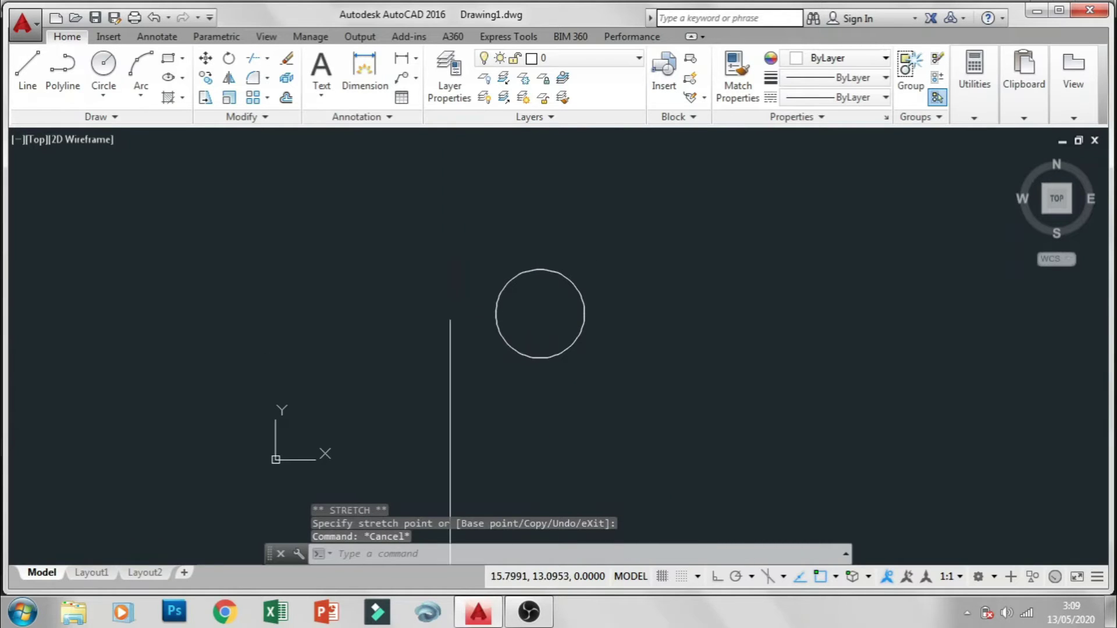
Erase the circle with a crossing window and Delete
{"action": "left_click", "coordinate": [613, 367]}
{"action": "left_click", "coordinate": [519, 332]}
{"action": "key", "text": "Delete"}
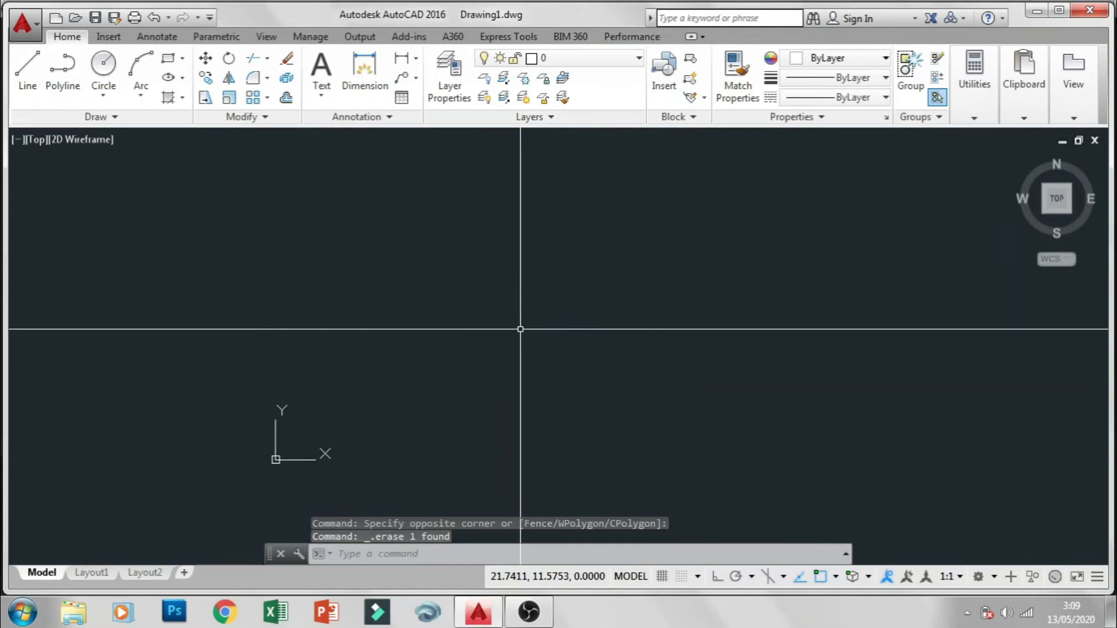
Try the L, PL, C and ARC shortcuts without running them, then enter REC
{"action": "left_click", "coordinate": [168, 58]}
{"action": "key", "text": "Escape"}
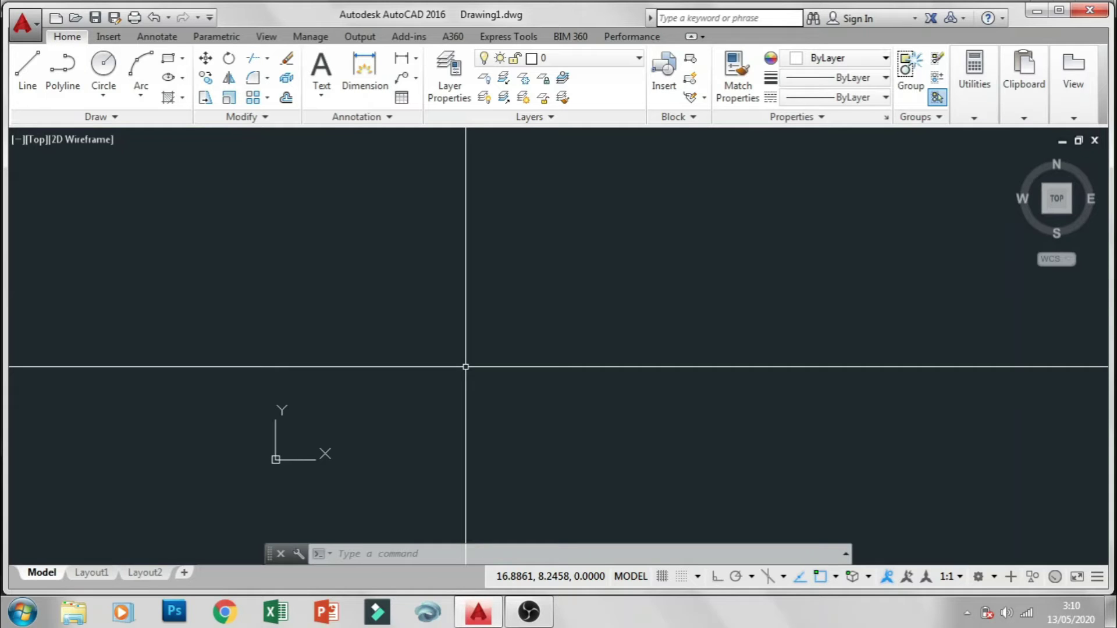
{"action": "type", "text": "L"}
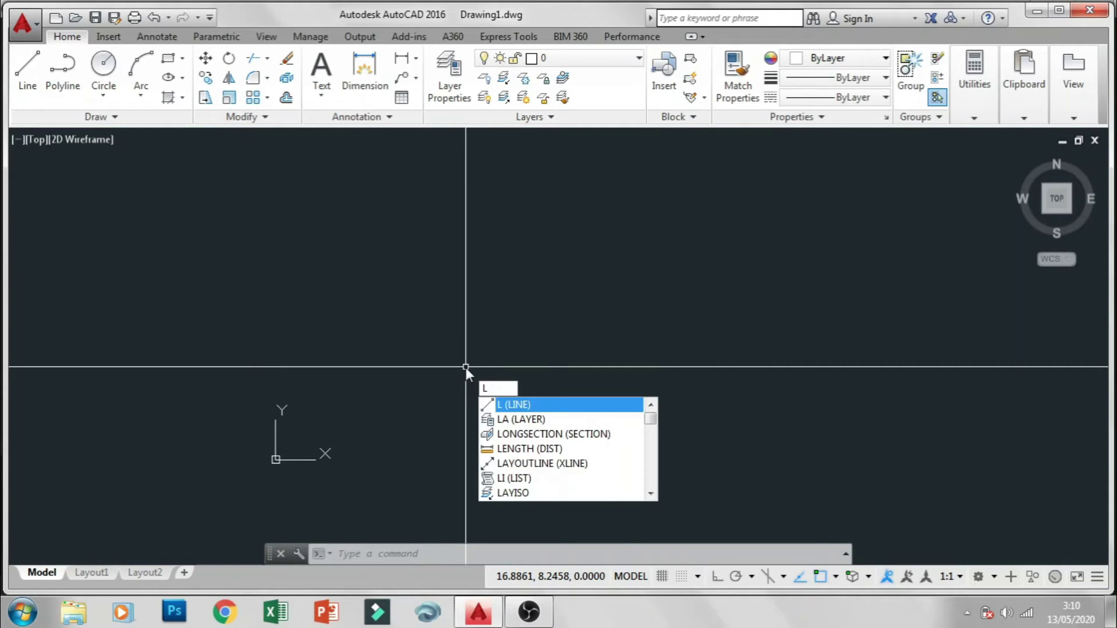
{"action": "key", "text": "BackSpace"}
{"action": "type", "text": "PL"}
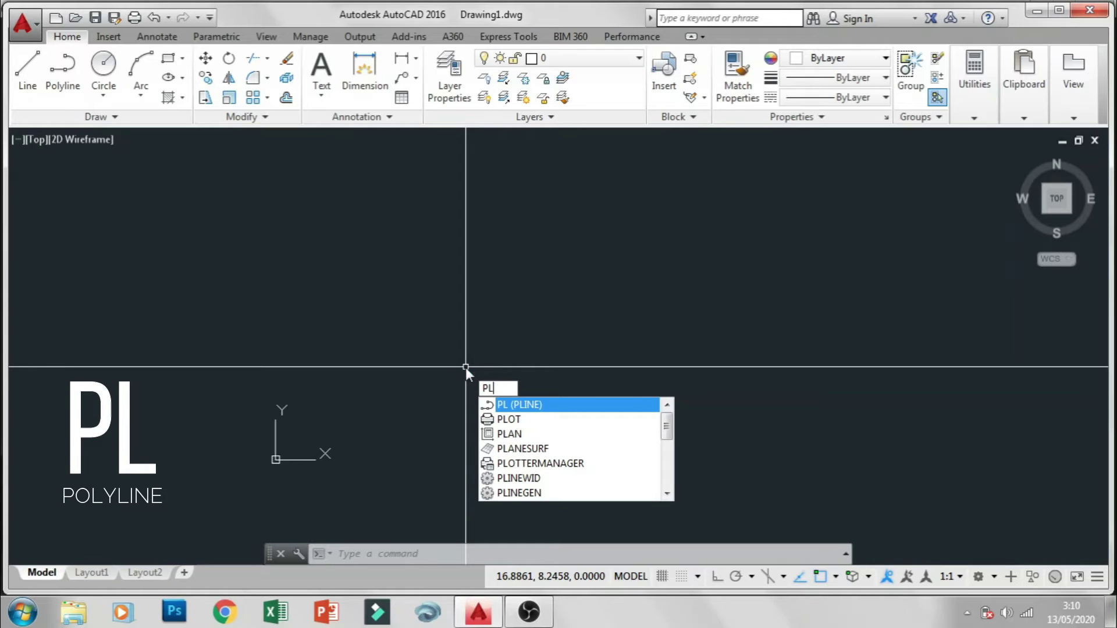
{"action": "key", "text": "Return"}
{"action": "type", "text": "C"}
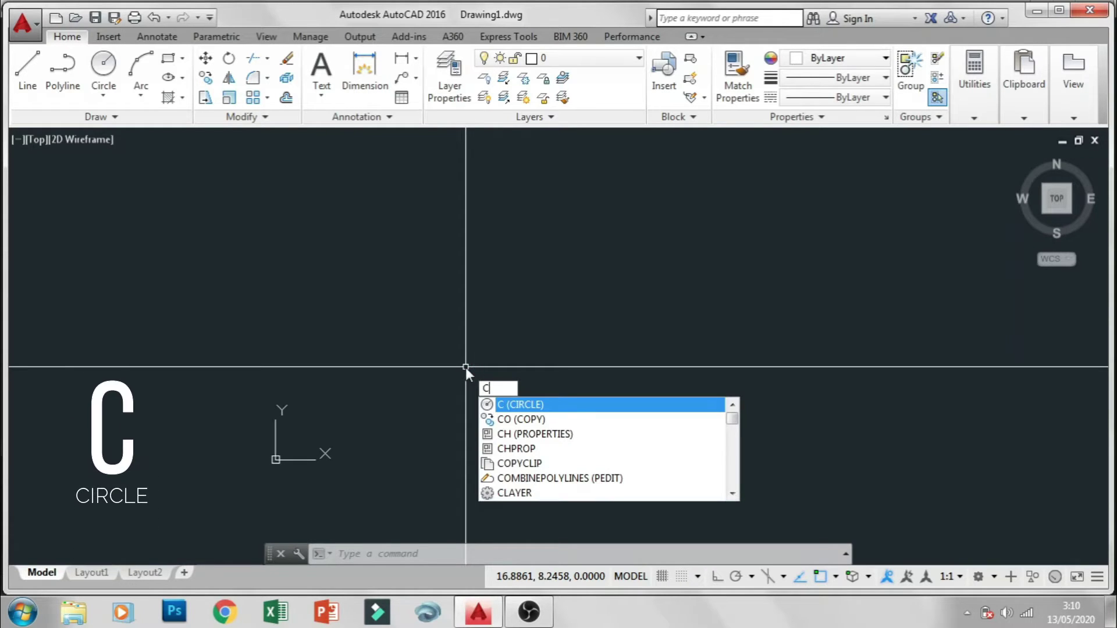
{"action": "key", "text": "Return"}
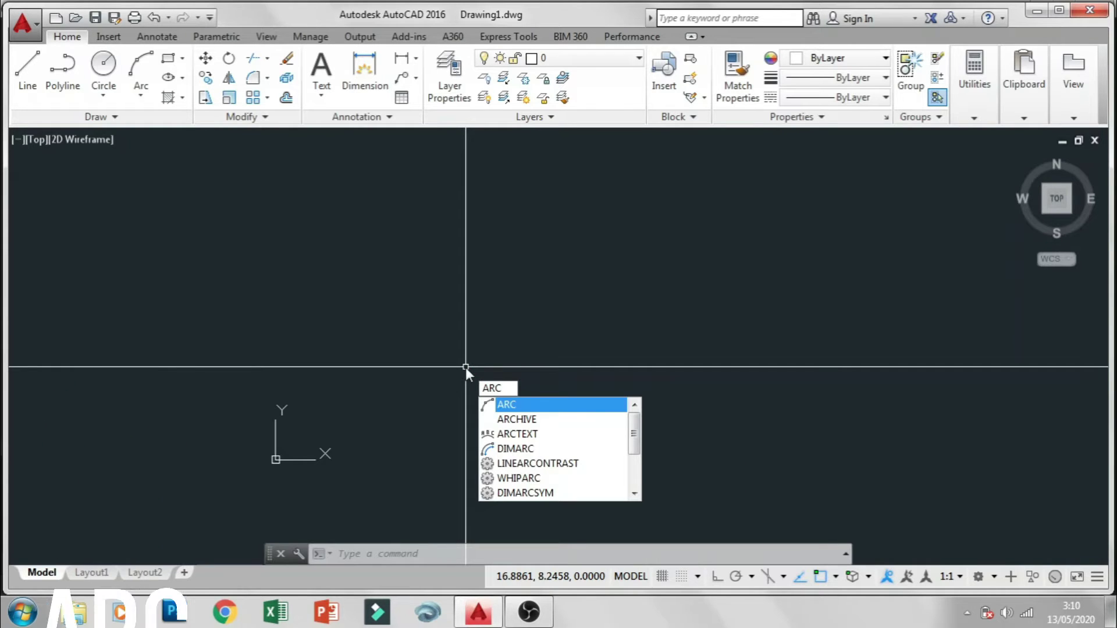
{"action": "key", "text": "Return"}
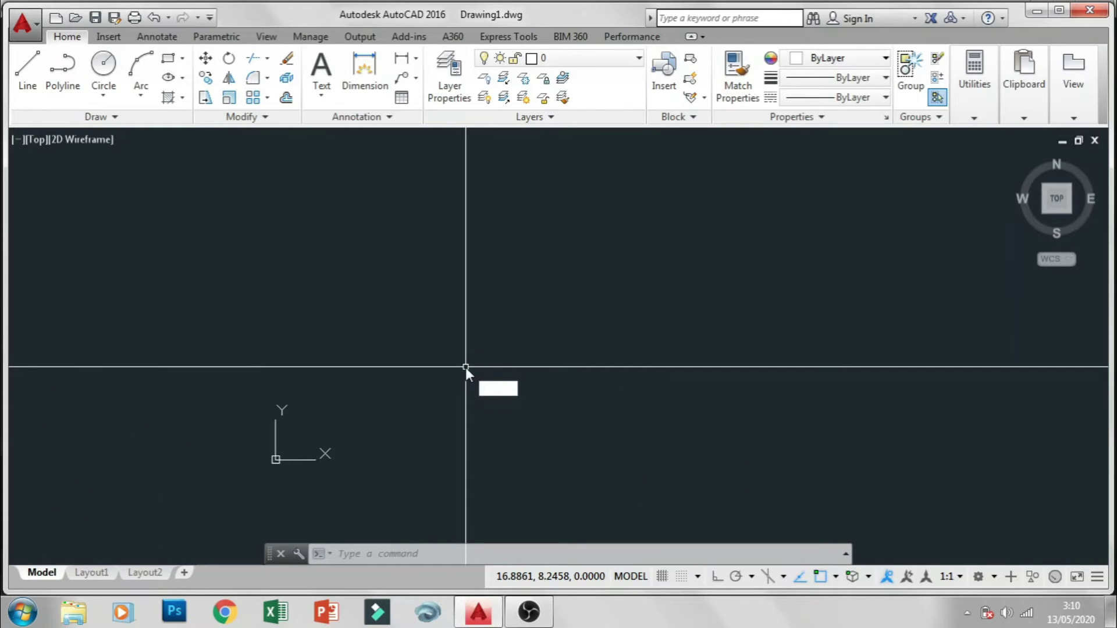
{"action": "type", "text": "rec"}
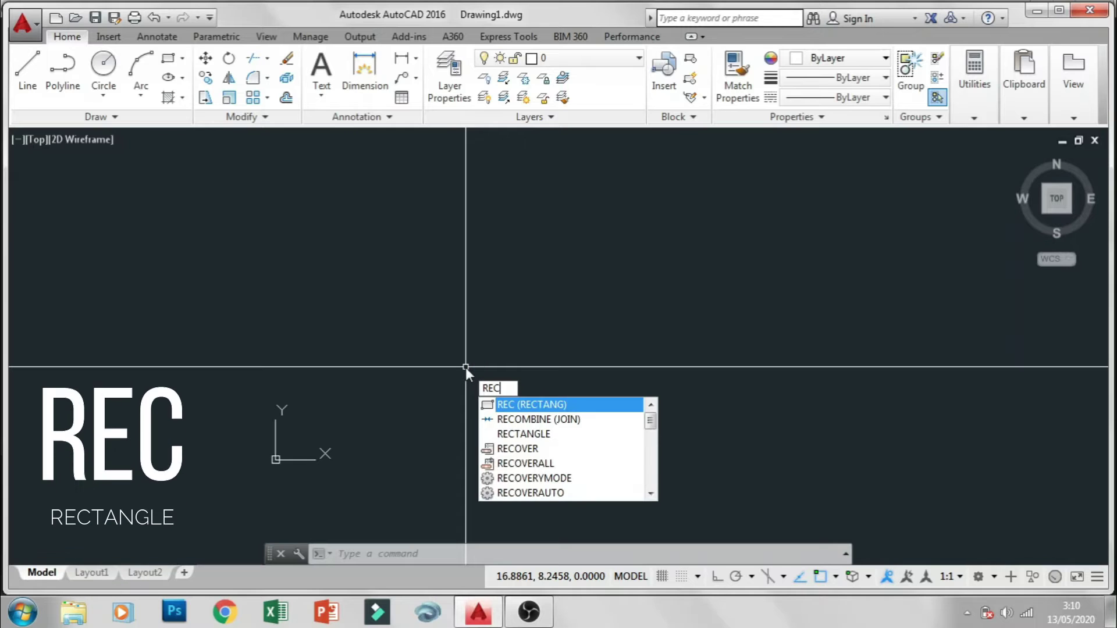
Draw a wide rectangle from two opposite corners and pan it to the left
{"action": "key", "text": "Return"}
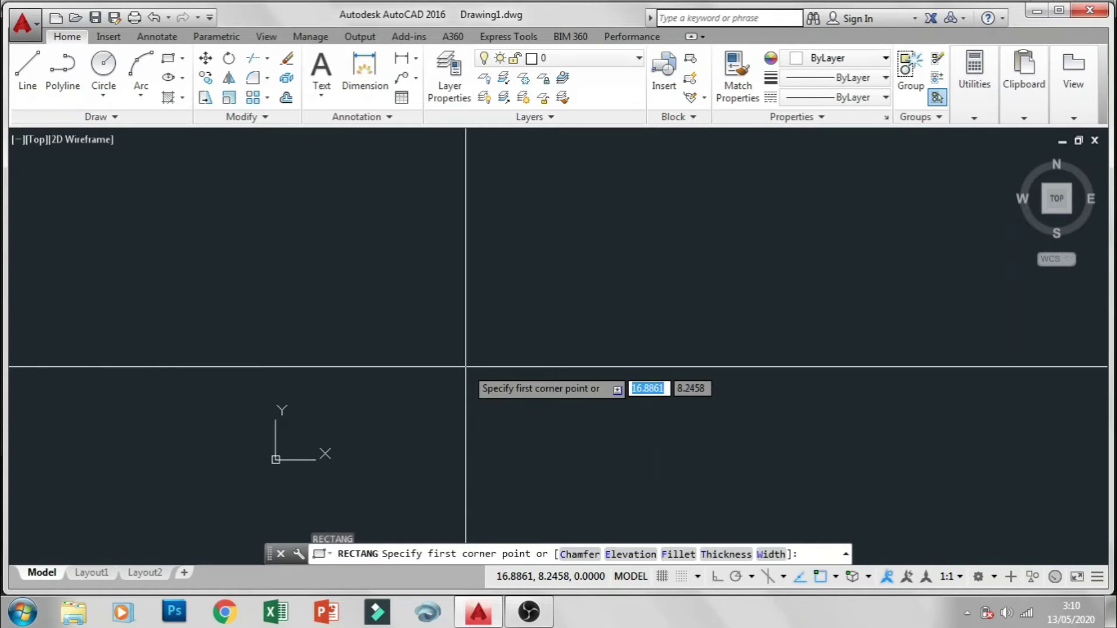
{"action": "left_click", "coordinate": [349, 227]}
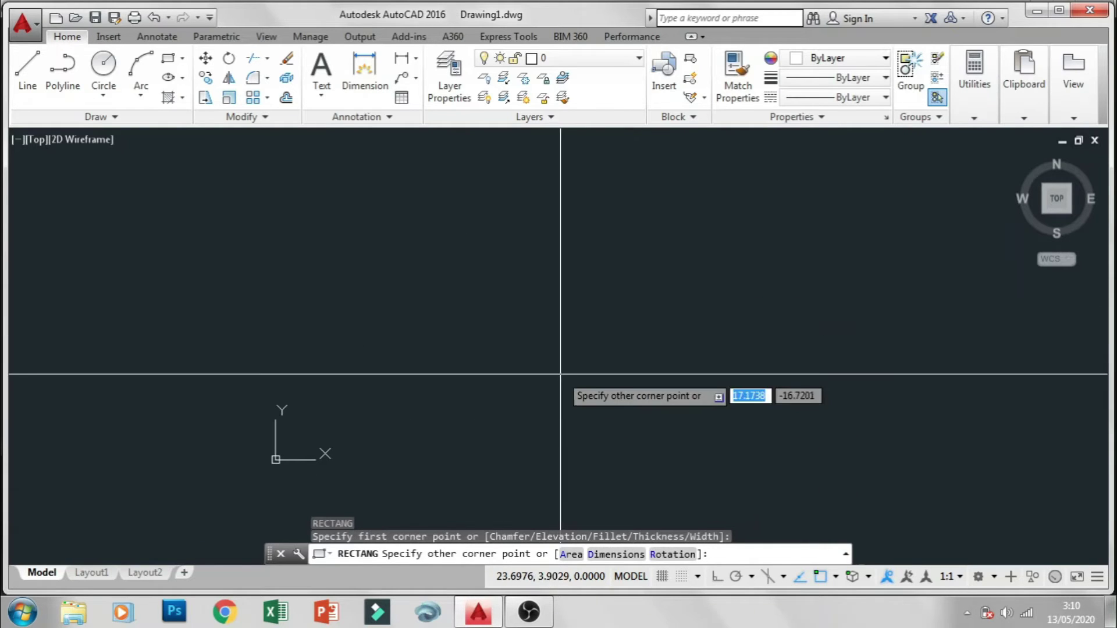
{"action": "left_click", "coordinate": [593, 344]}
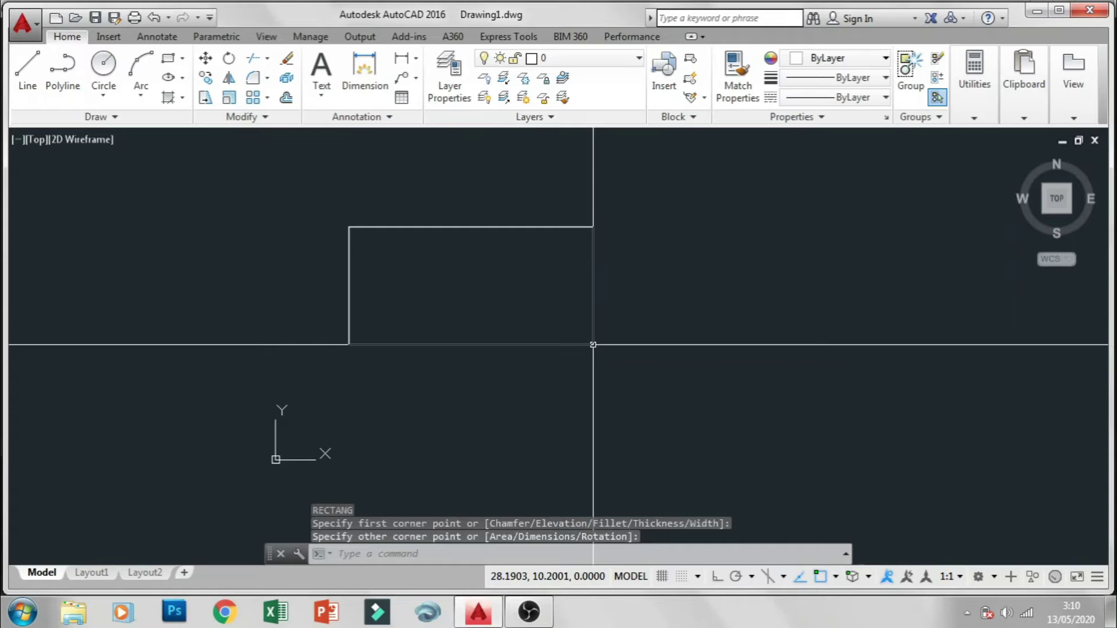
{"action": "middle_click_drag", "start_coordinate": [587, 325], "coordinate": [392, 334]}
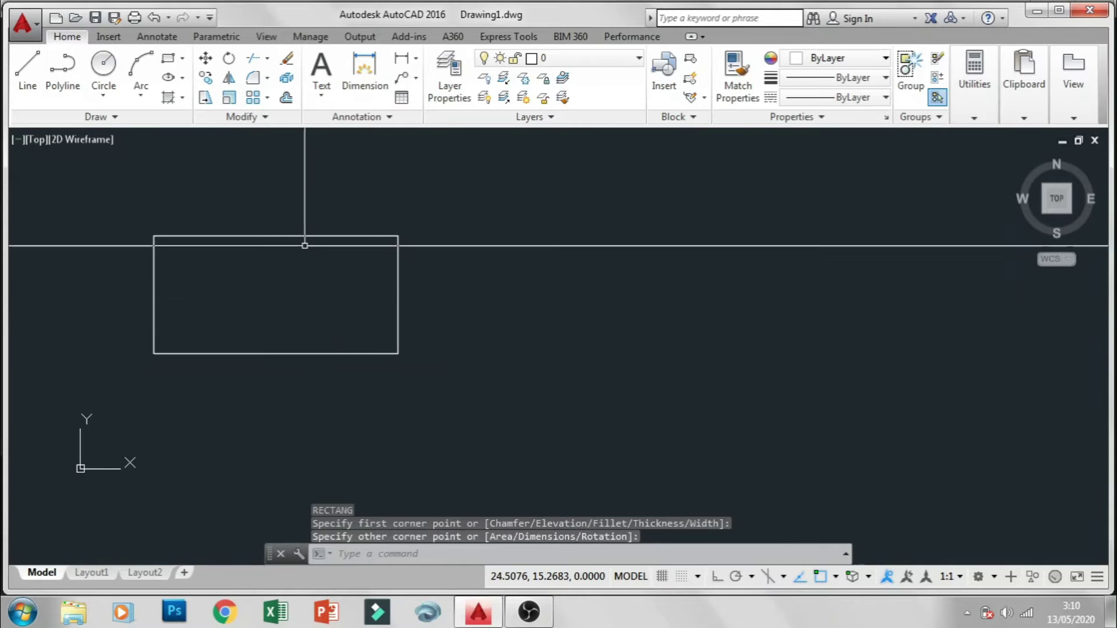
{"action": "left_click", "coordinate": [167, 62]}
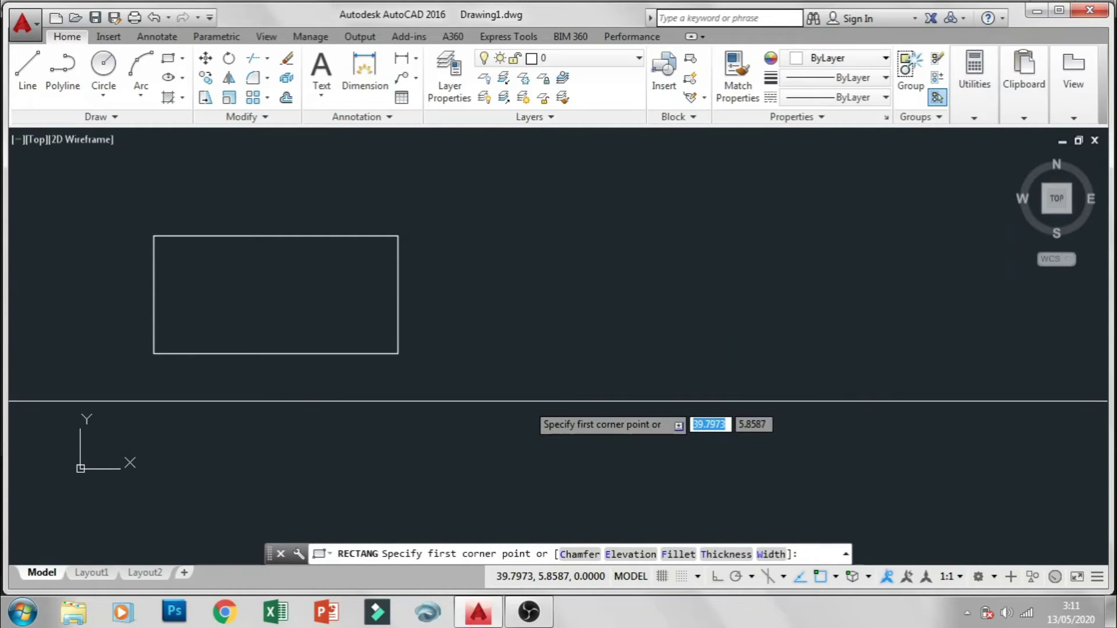
Draw a 3 by 6 rectangle (@3,6) to the right of the wide one
{"action": "left_click", "coordinate": [509, 401]}
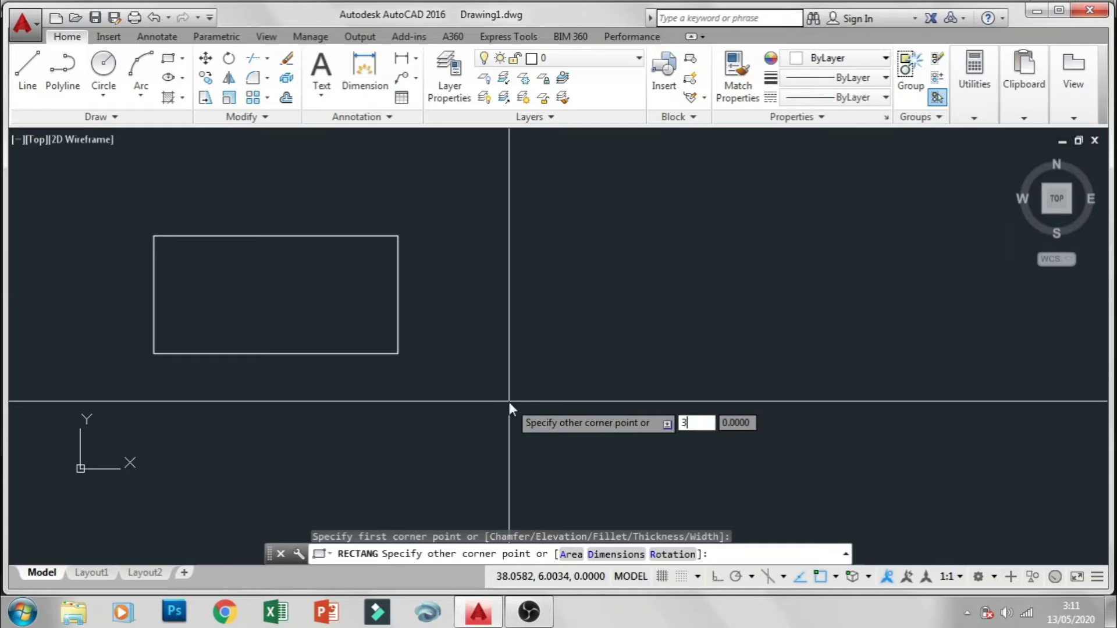
{"action": "type", "text": "3"}
{"action": "key", "text": "Tab"}
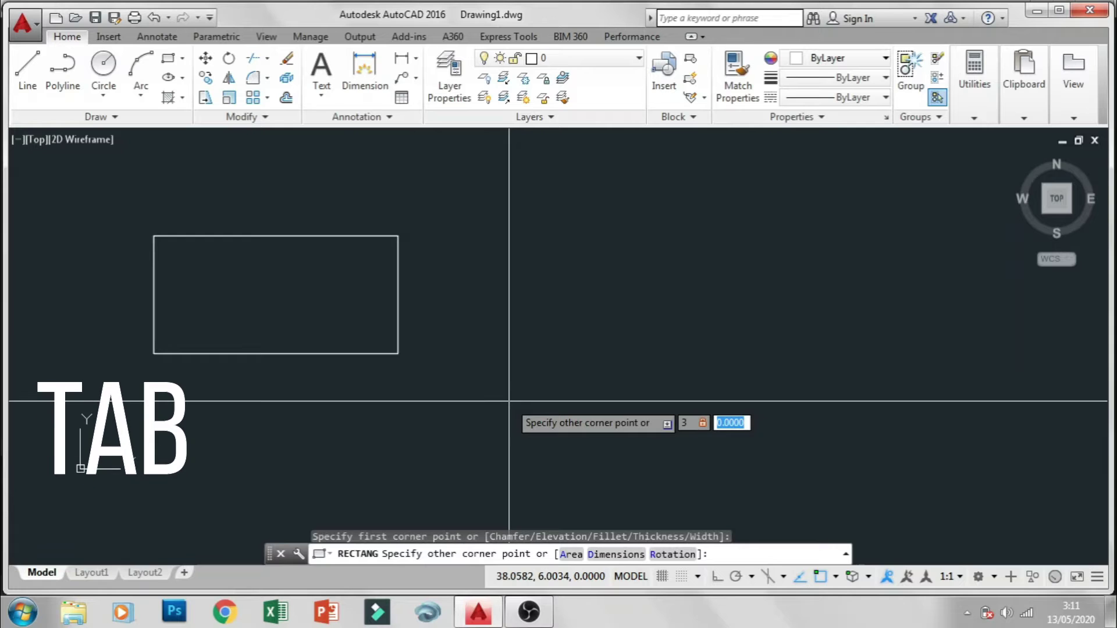
{"action": "type", "text": "6"}
{"action": "key", "text": "Return"}
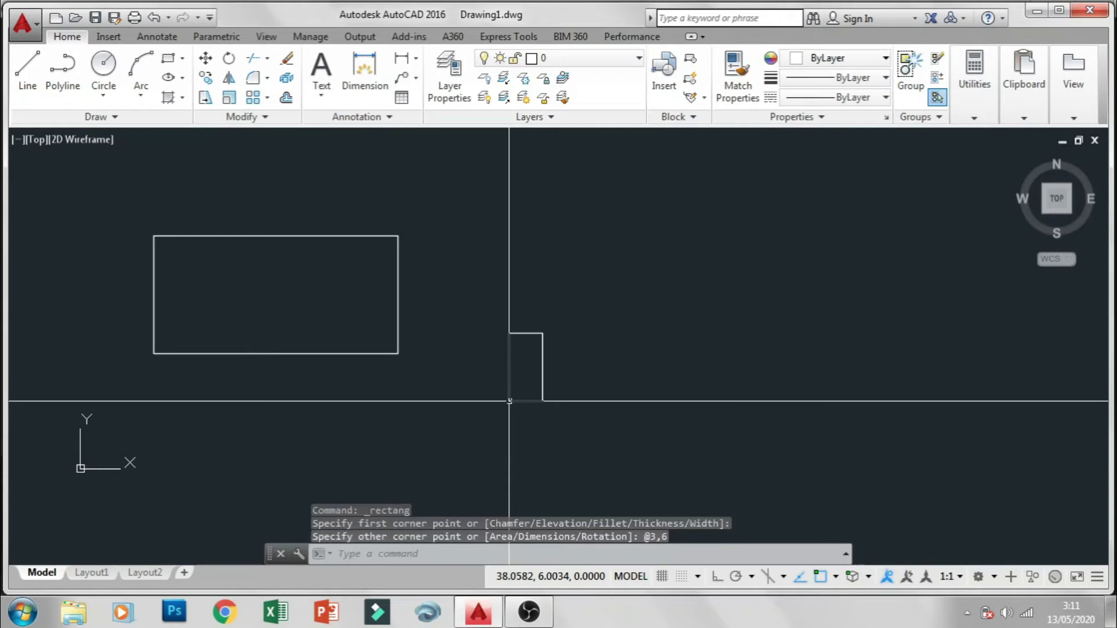
{"action": "scroll", "coordinate": [535, 379], "scroll_direction": "up", "scroll_amount": 2}
{"action": "scroll", "coordinate": [532, 377], "scroll_direction": "up", "scroll_amount": 4}
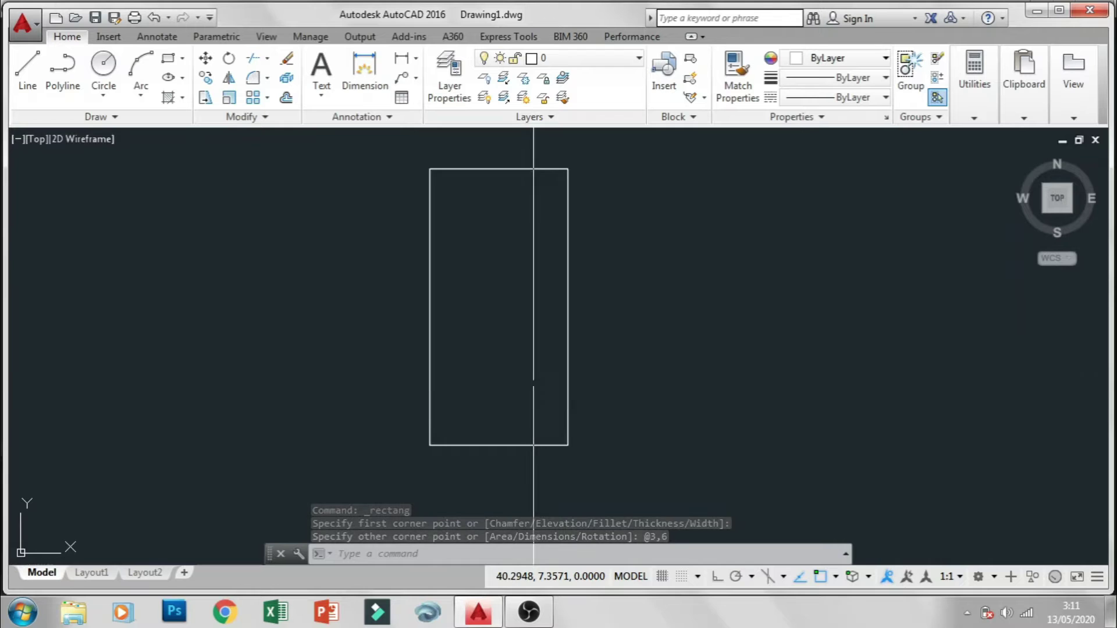
{"action": "scroll", "coordinate": [533, 381], "scroll_direction": "down", "scroll_amount": 2}
{"action": "scroll", "coordinate": [606, 393], "scroll_direction": "down", "scroll_amount": 3}
Erase both rectangles with a crossing window
{"action": "left_click", "coordinate": [694, 426]}
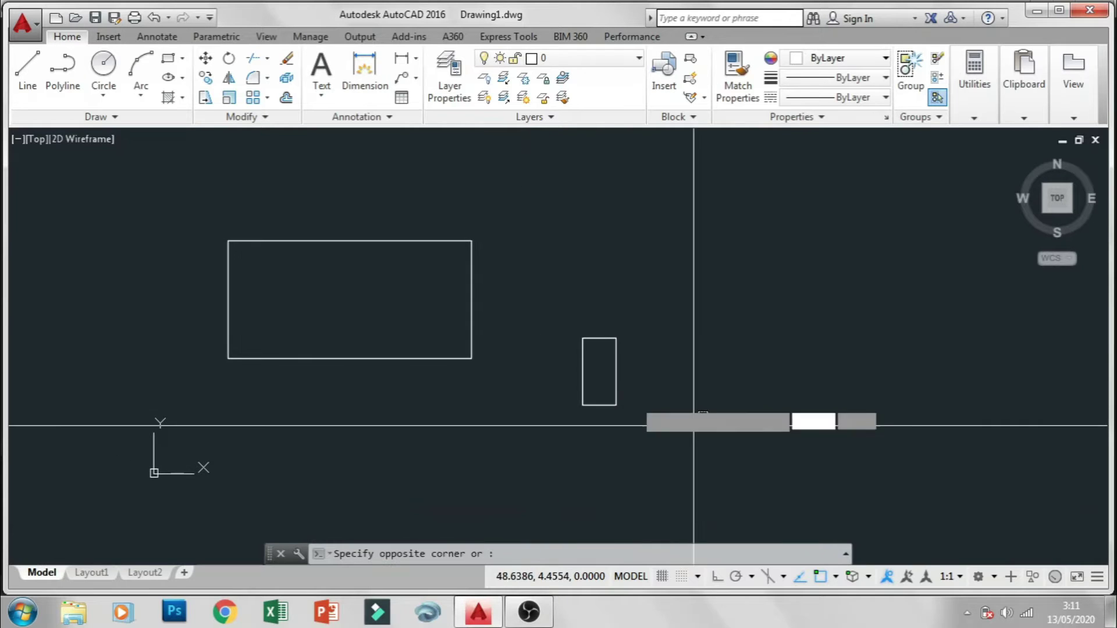
{"action": "left_click", "coordinate": [169, 219]}
{"action": "key", "text": "Delete"}
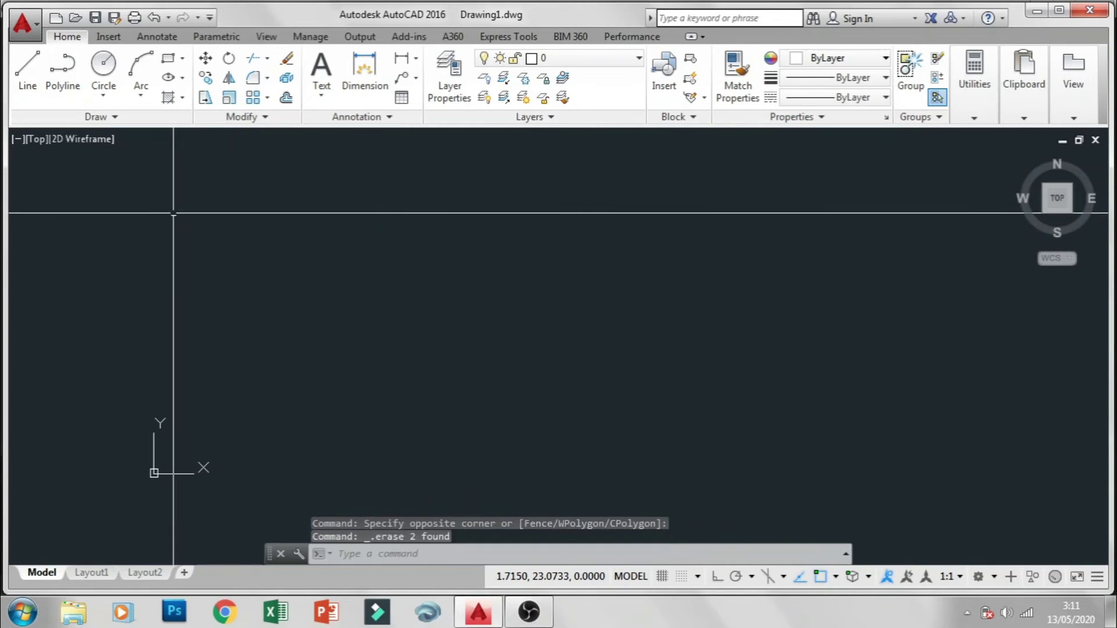
Draw a 7-sided polygon inscribed in a circle at the canvas centre
{"action": "left_click", "coordinate": [184, 62]}
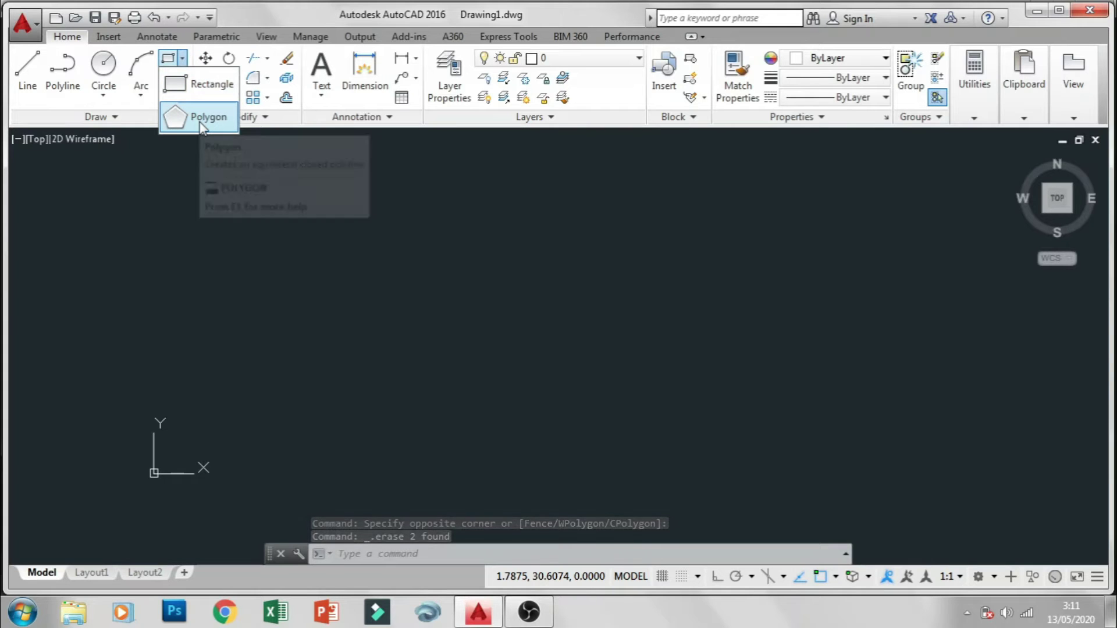
{"action": "left_click", "coordinate": [183, 62]}
{"action": "left_click", "coordinate": [184, 62]}
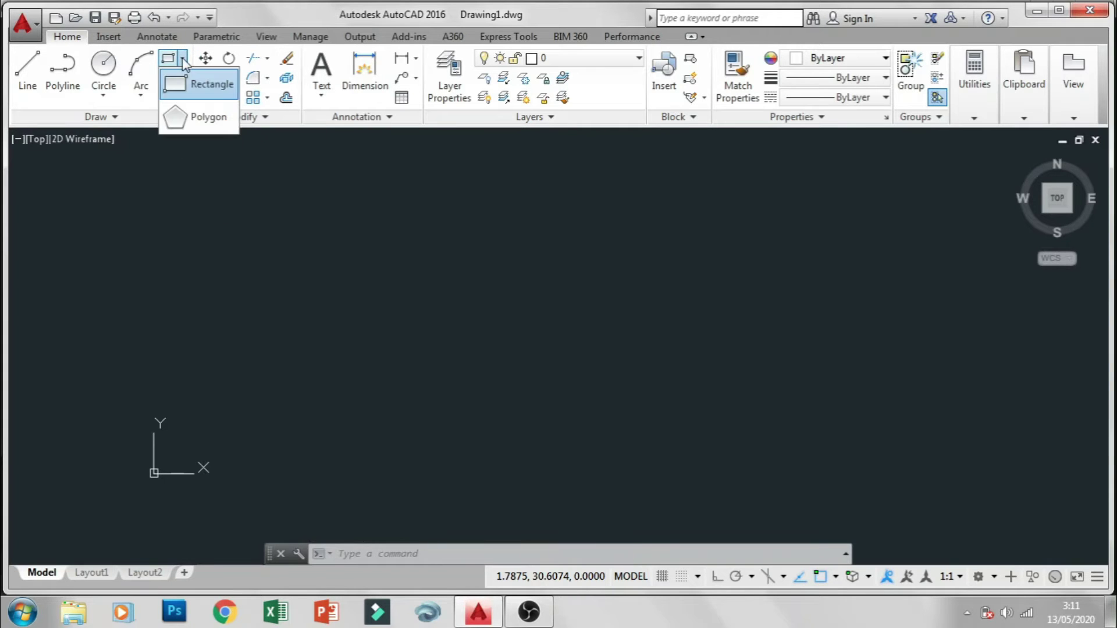
{"action": "left_click", "coordinate": [209, 117]}
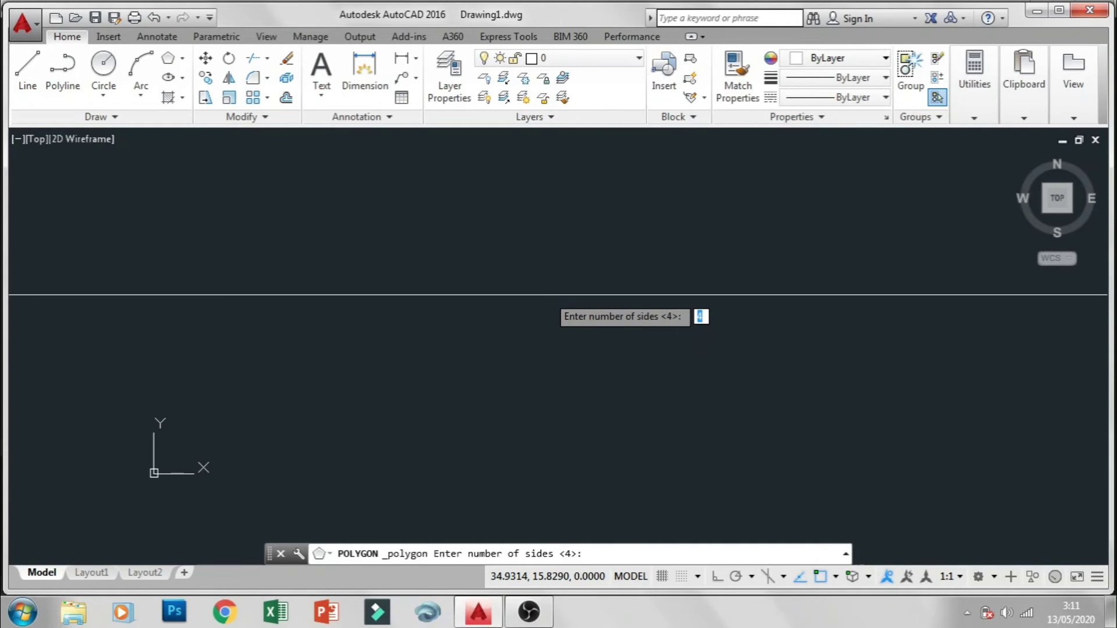
{"action": "type", "text": "7"}
{"action": "key", "text": "Return"}
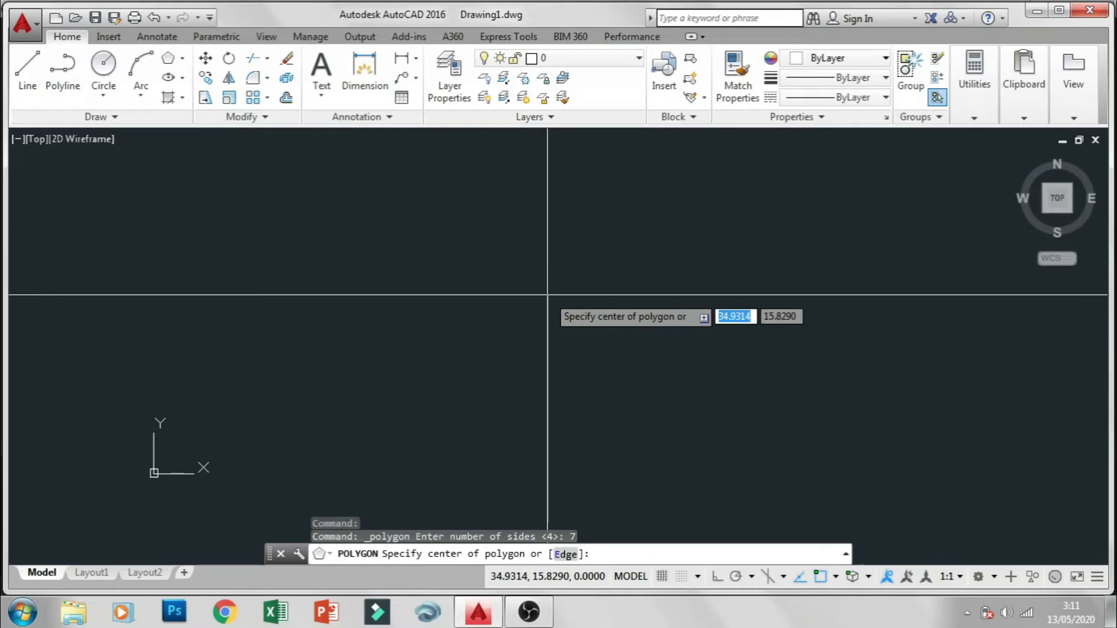
{"action": "left_click", "coordinate": [496, 288]}
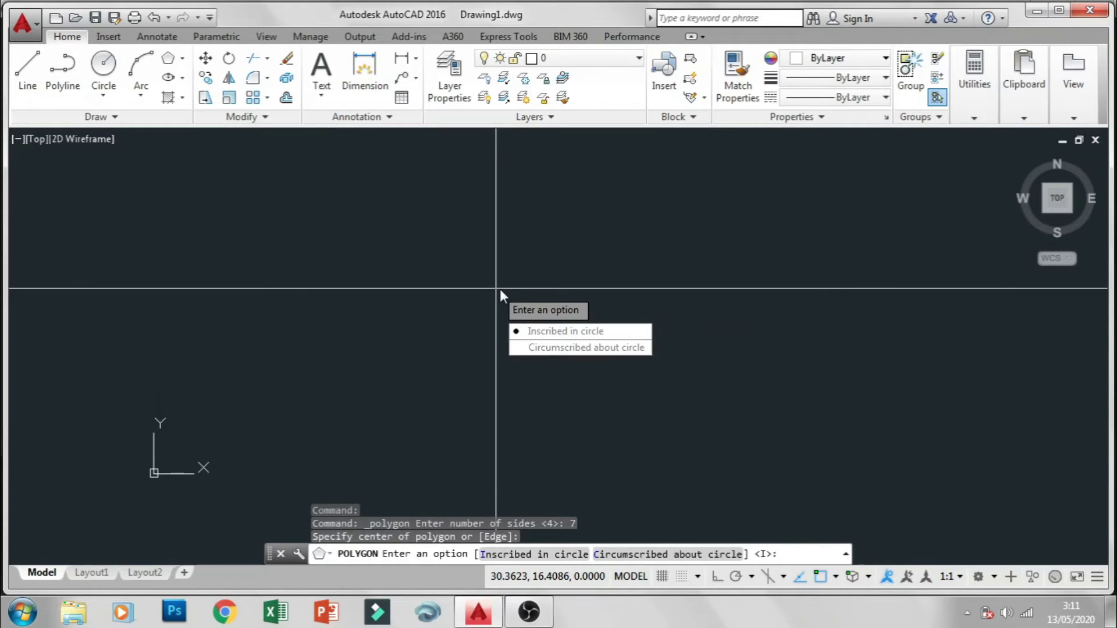
{"action": "key", "text": "Return"}
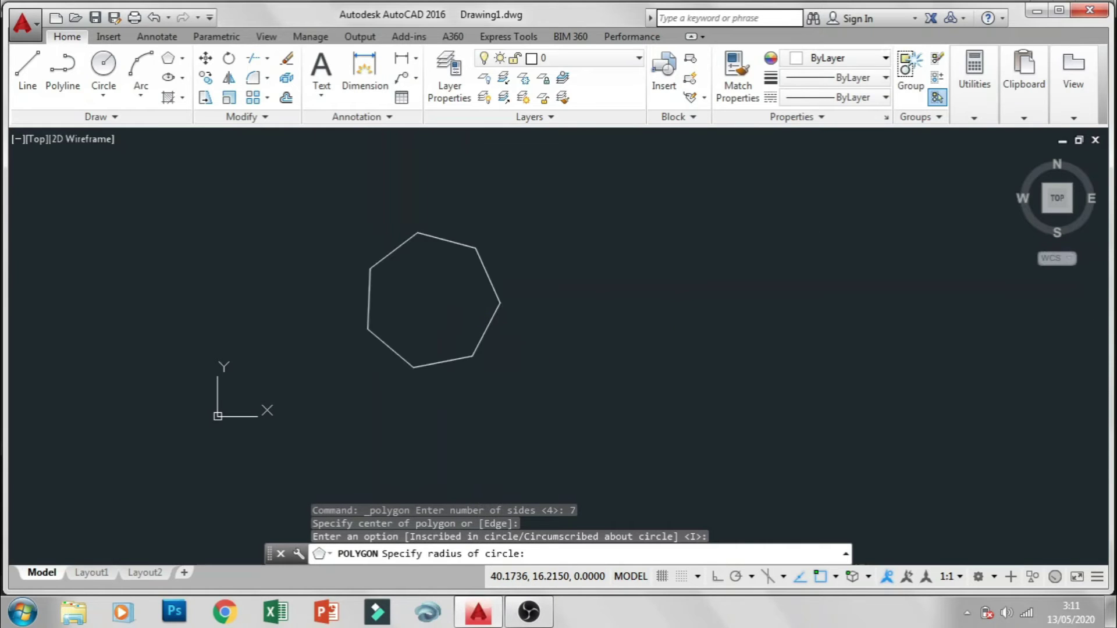
{"action": "left_click", "coordinate": [500, 303]}
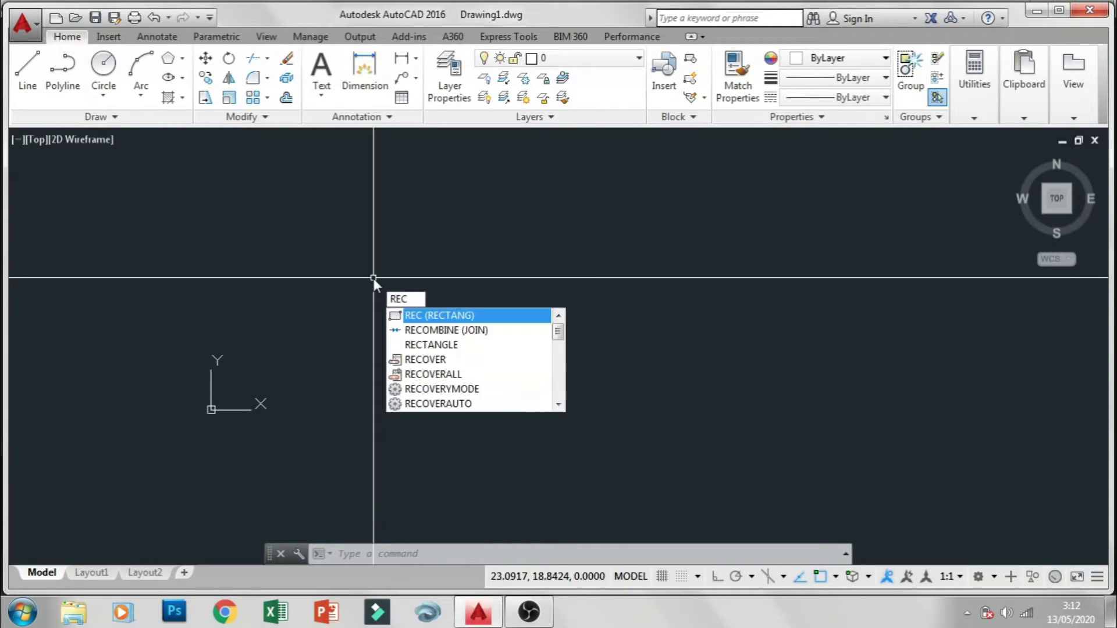
{"action": "key", "text": "Return"}
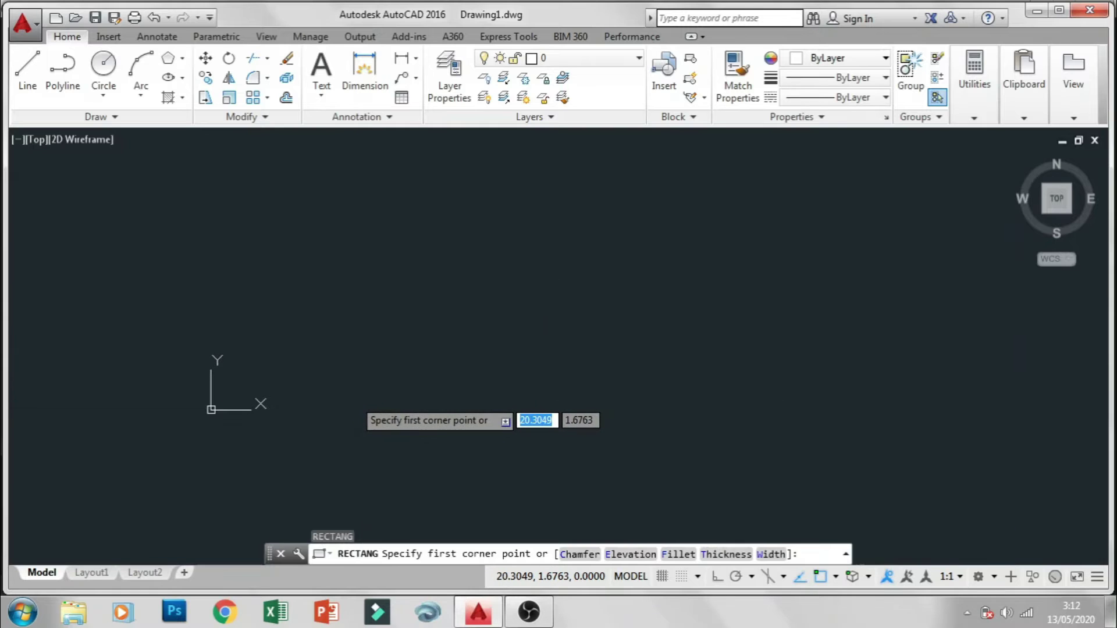
{"action": "left_click", "coordinate": [353, 399]}
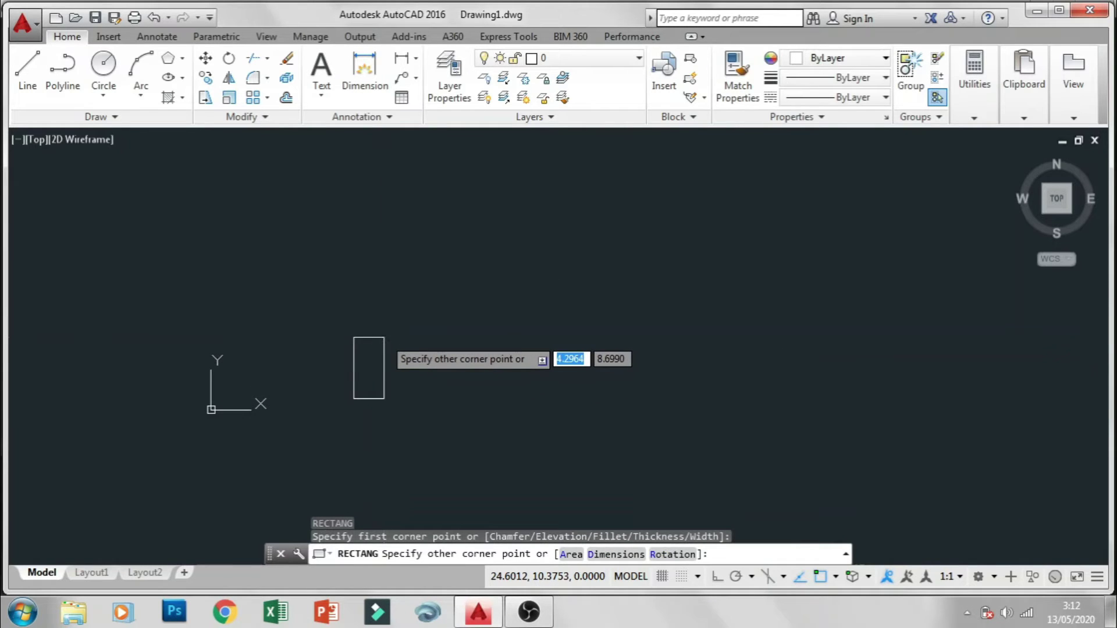
{"action": "key", "text": "BackSpace"}
{"action": "type", "text": "10"}
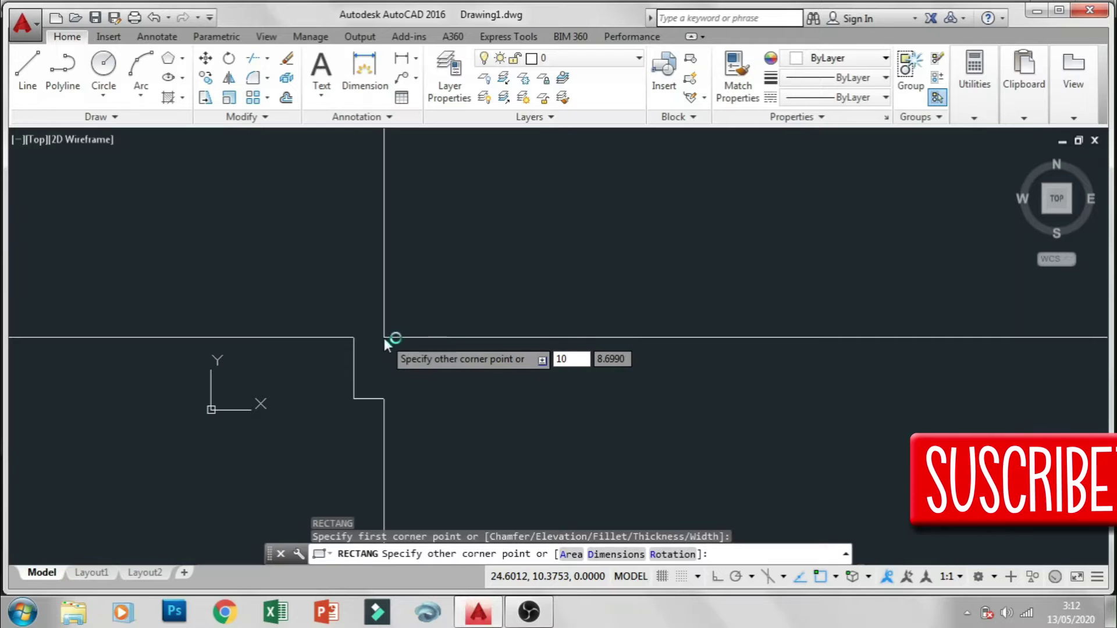
{"action": "key", "text": "Tab"}
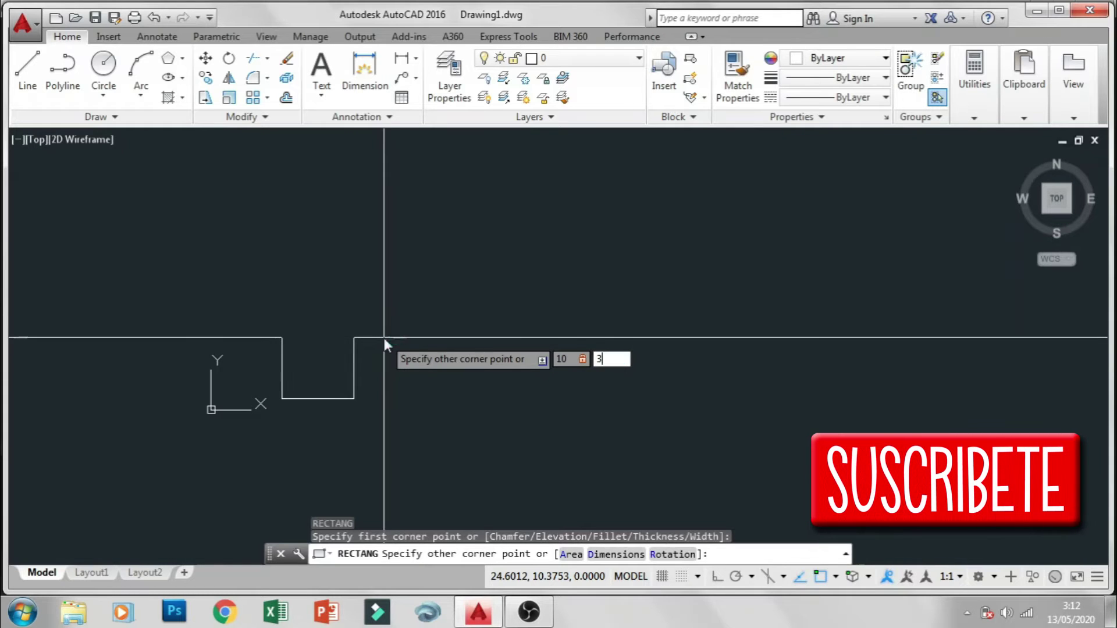
{"action": "key", "text": "Return"}
{"action": "scroll", "coordinate": [399, 402], "scroll_direction": "up", "scroll_amount": 4}
{"action": "scroll", "coordinate": [291, 451], "scroll_direction": "up", "scroll_amount": 2}
{"action": "scroll", "coordinate": [439, 316], "scroll_direction": "up", "scroll_amount": 2}
{"action": "middle_click_drag", "start_coordinate": [361, 314], "coordinate": [429, 332]}
{"action": "scroll", "coordinate": [356, 344], "scroll_direction": "up", "scroll_amount": 2}
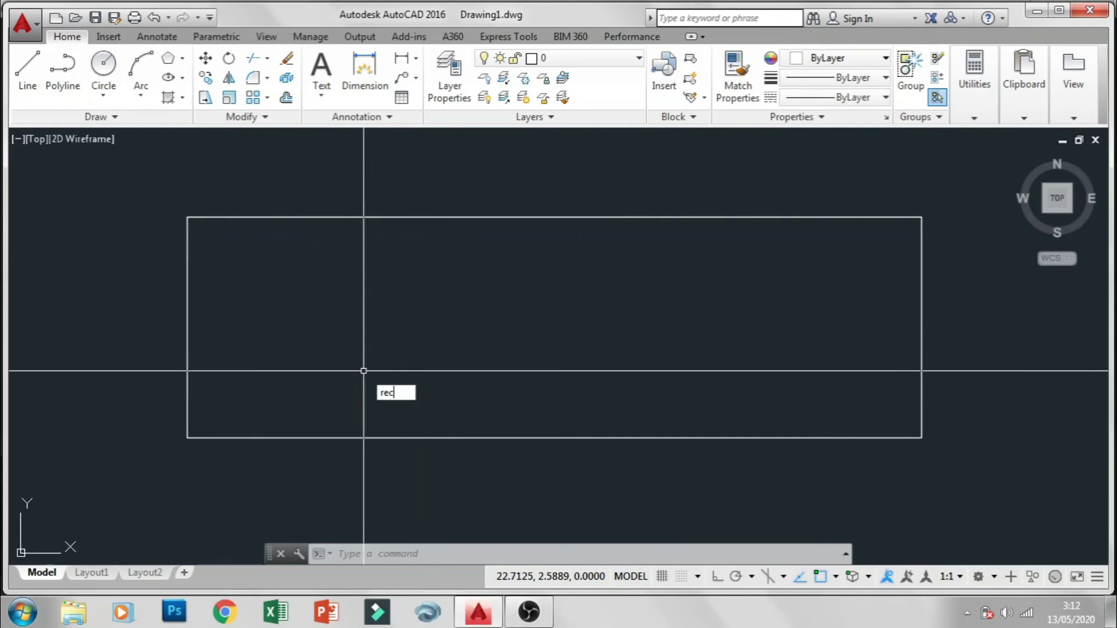
Draw a 1.2 by 2.2 door rectangle inside the wall
{"action": "key", "text": "Return"}
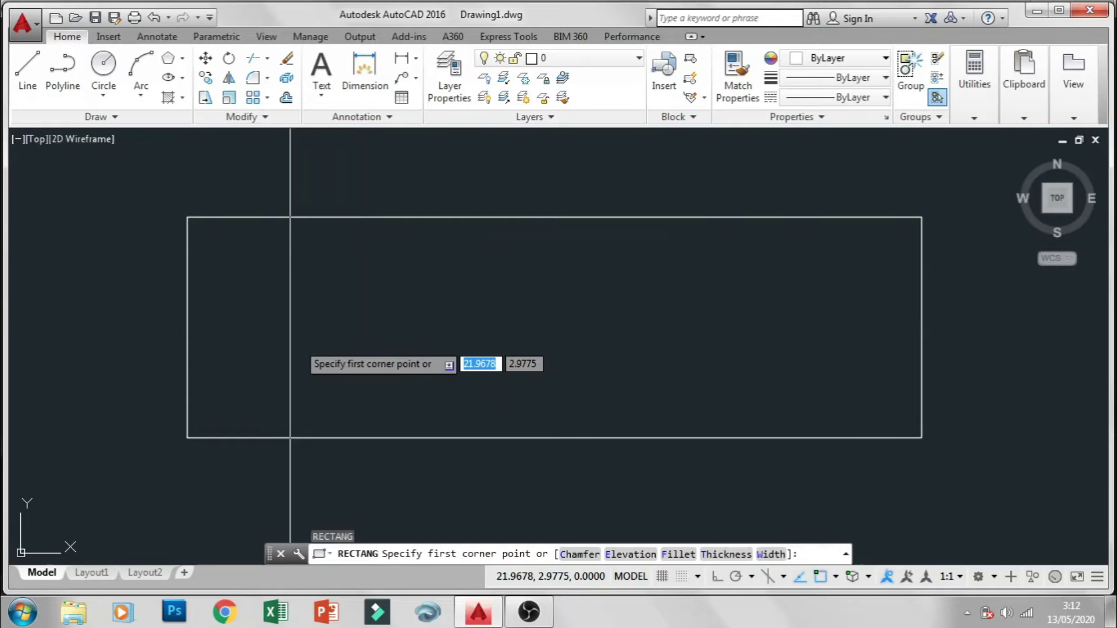
{"action": "left_click", "coordinate": [269, 298]}
{"action": "type", "text": "1.2"}
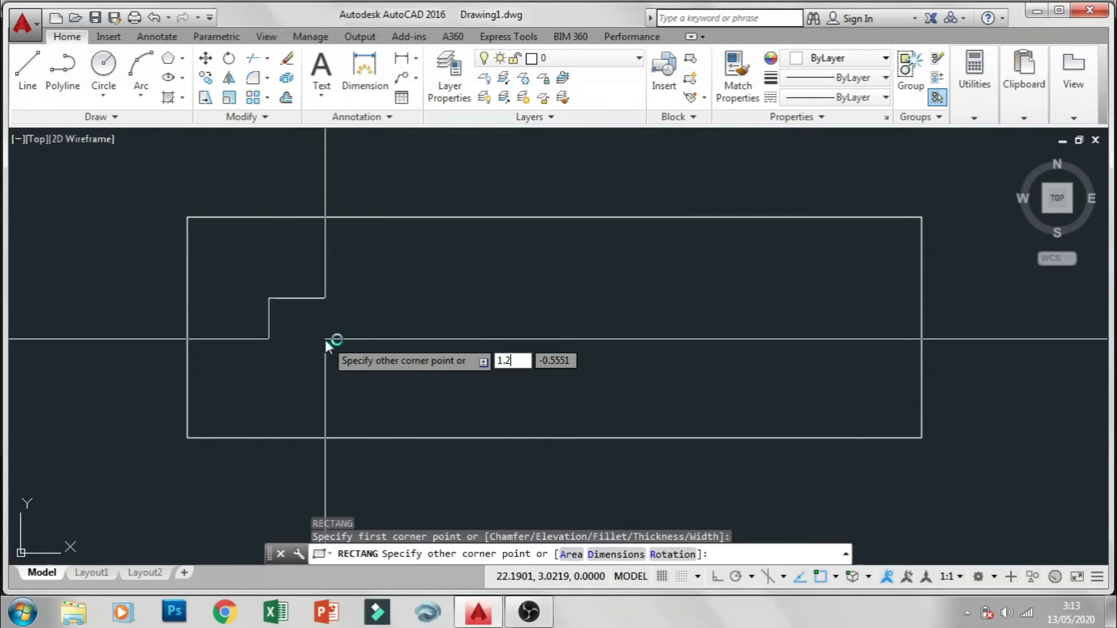
{"action": "key", "text": "Tab"}
{"action": "type", "text": "2.2"}
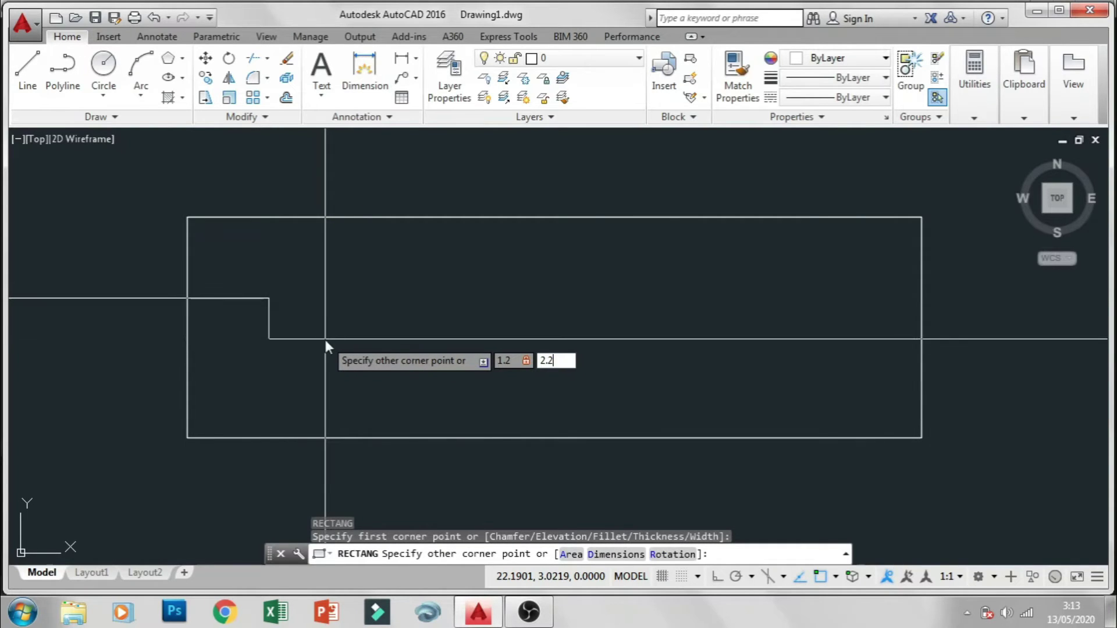
{"action": "key", "text": "Return"}
Move the door so its lower-left corner meets the wall's lower-left corner
{"action": "left_click", "coordinate": [327, 326]}
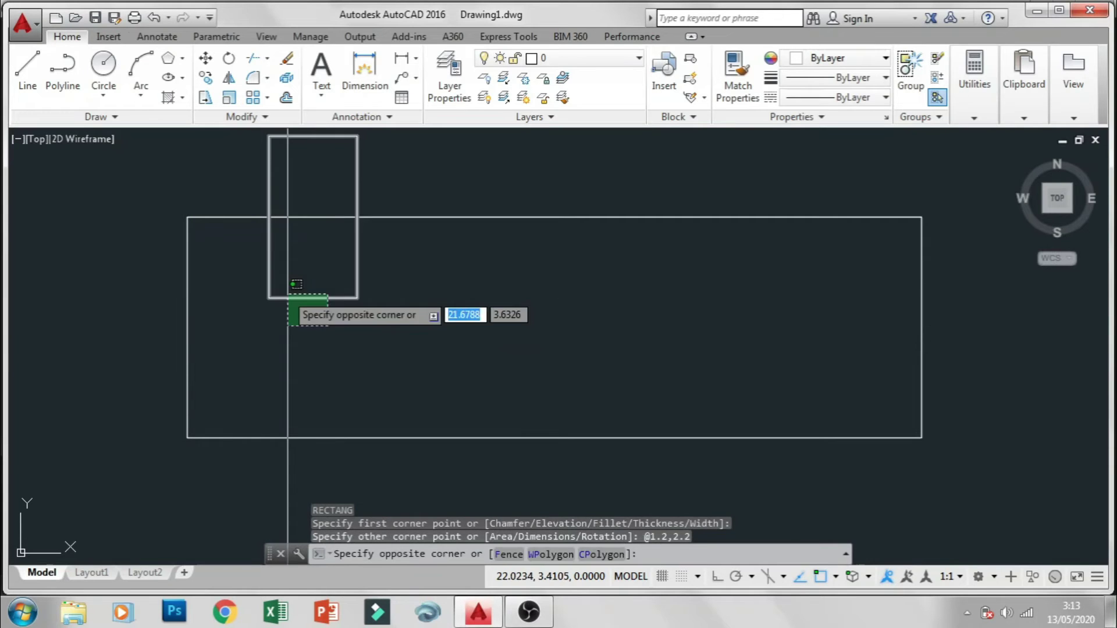
{"action": "left_click", "coordinate": [288, 295]}
{"action": "type", "text": "m"}
{"action": "key", "text": "Return"}
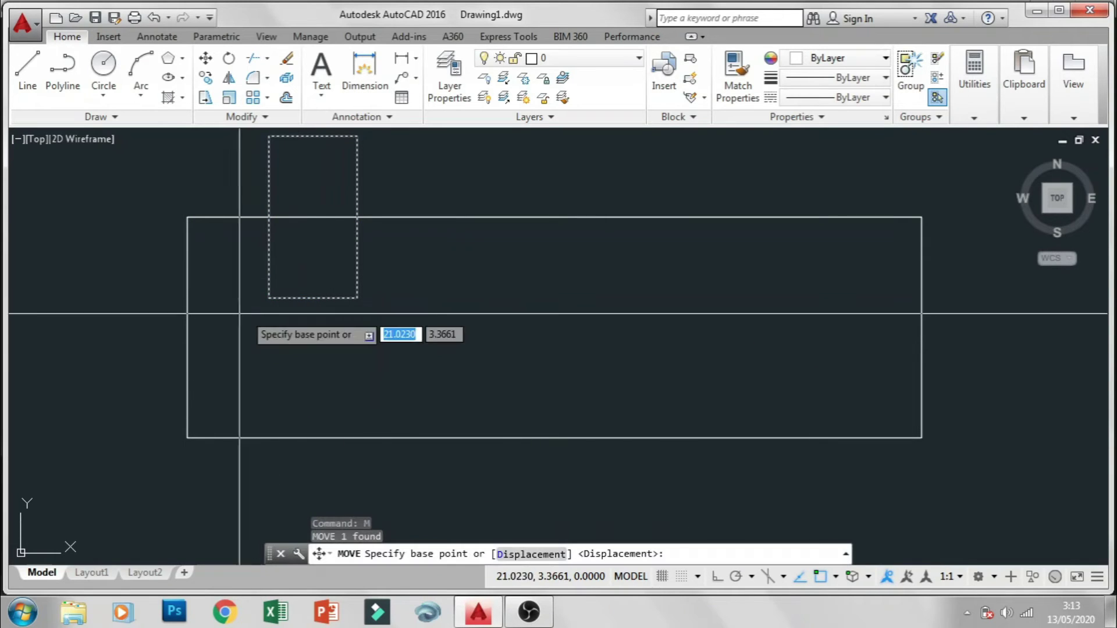
{"action": "left_click", "coordinate": [269, 298]}
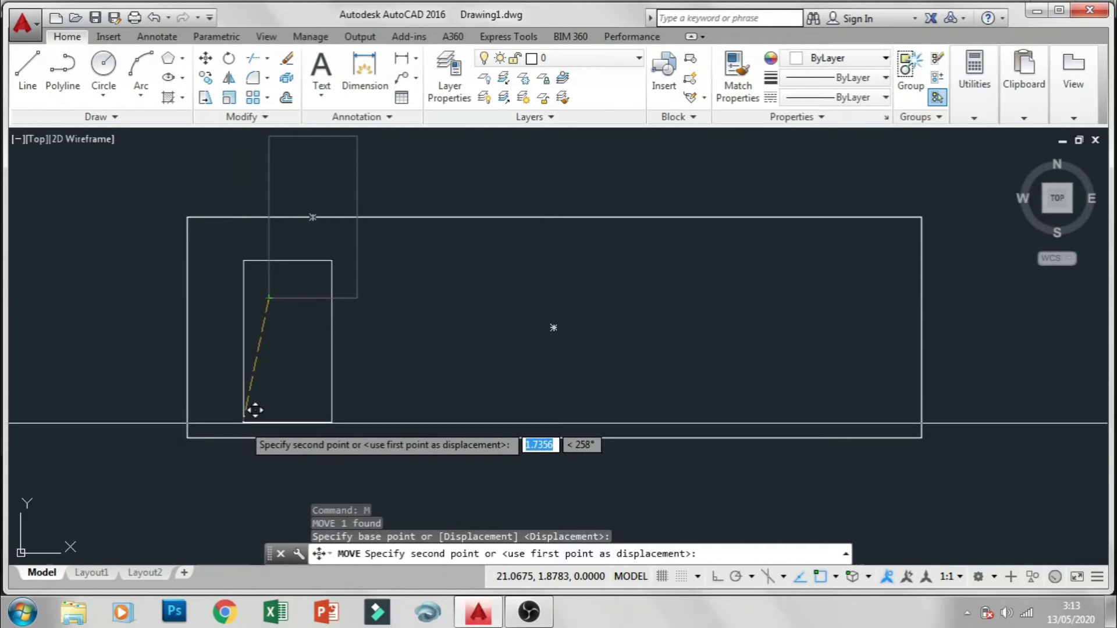
{"action": "left_click", "coordinate": [199, 425]}
{"action": "key", "text": "Escape"}
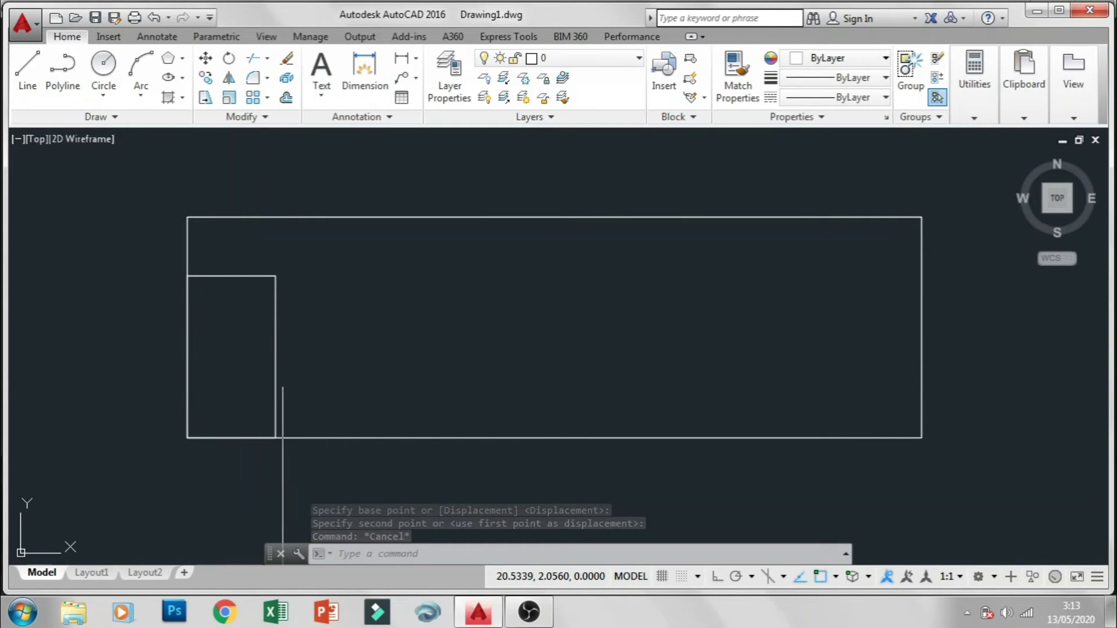
{"action": "left_click", "coordinate": [320, 370]}
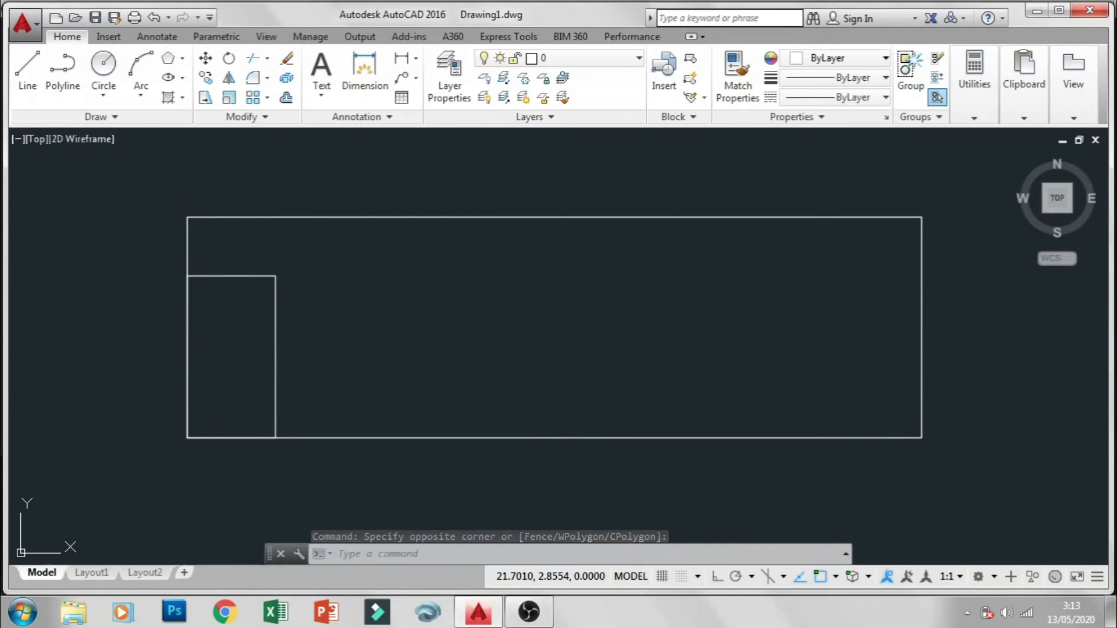
Move the door rectangle 0.5 units to the right with Ortho on
{"action": "left_click", "coordinate": [305, 354]}
{"action": "left_click", "coordinate": [253, 353]}
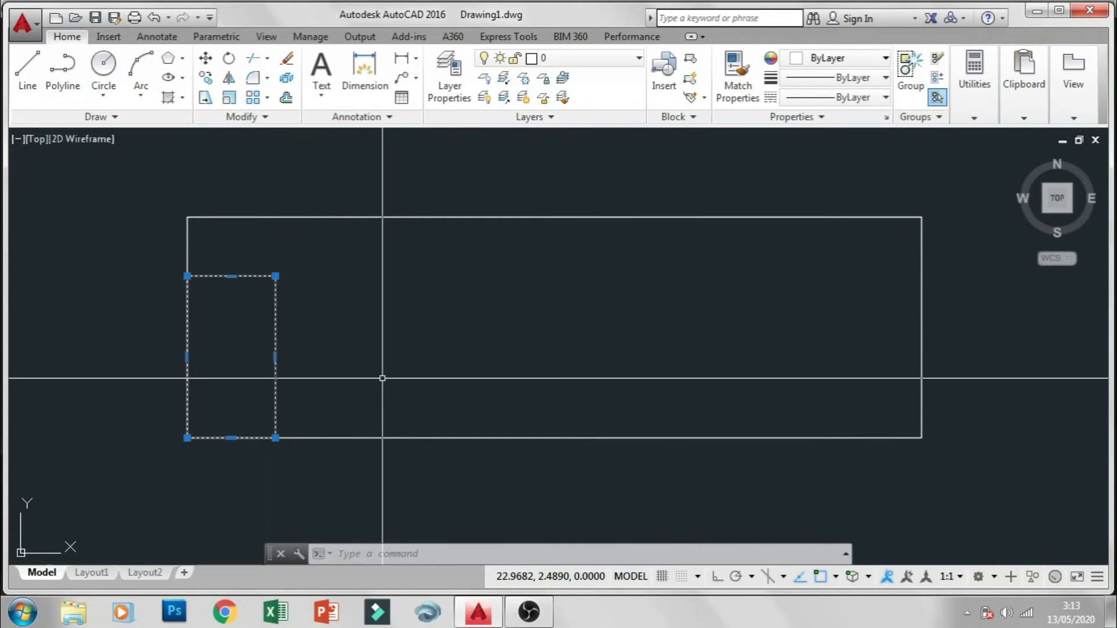
{"action": "type", "text": "M"}
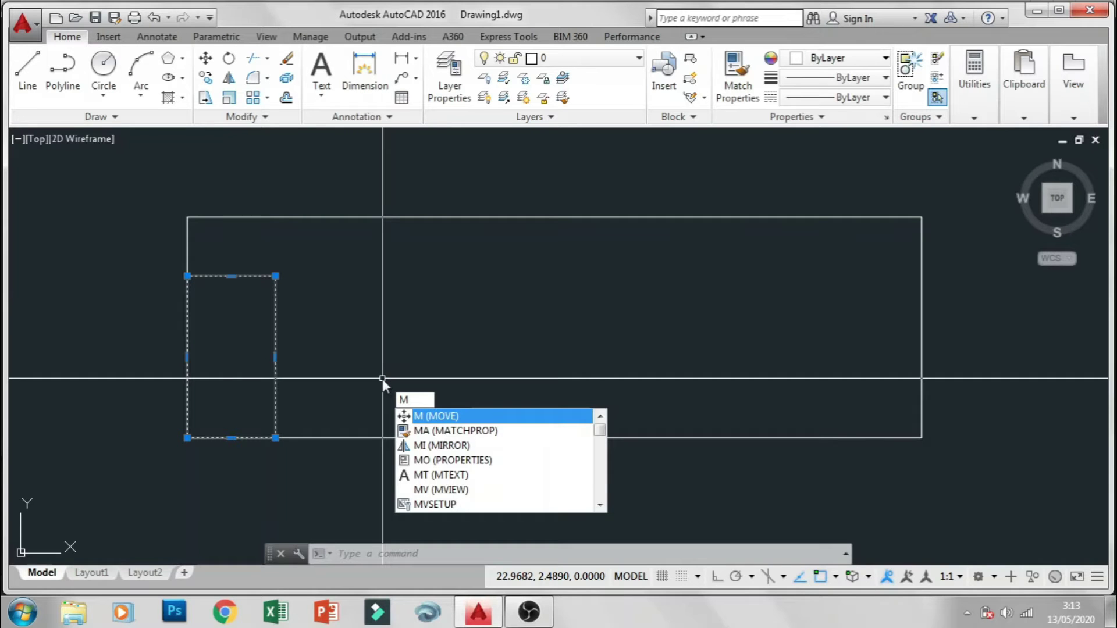
{"action": "key", "text": "Return"}
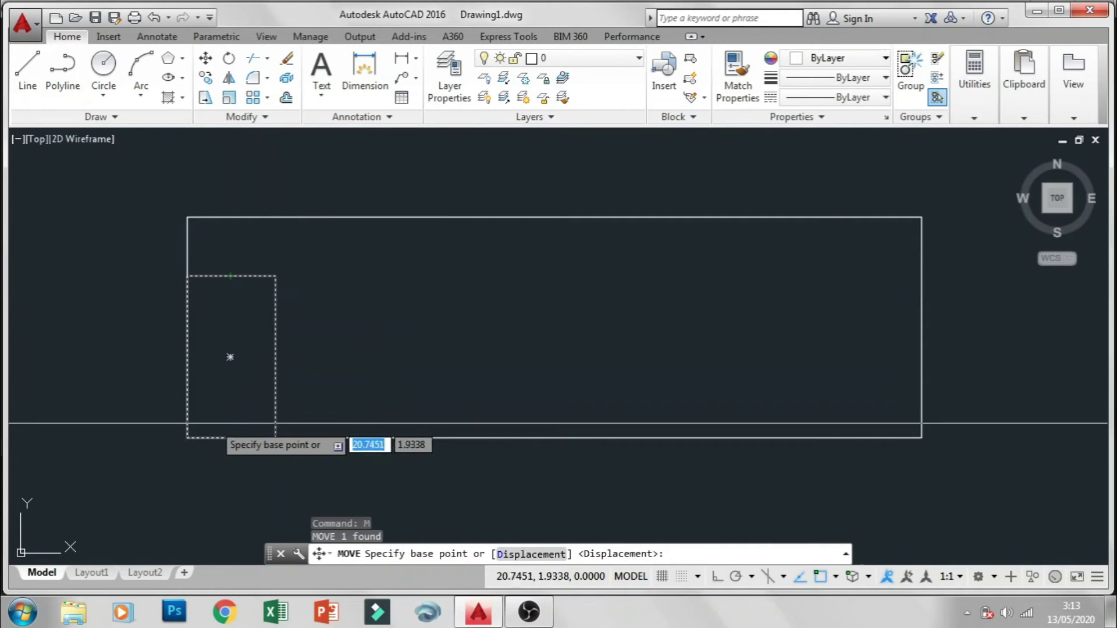
{"action": "left_click", "coordinate": [186, 438]}
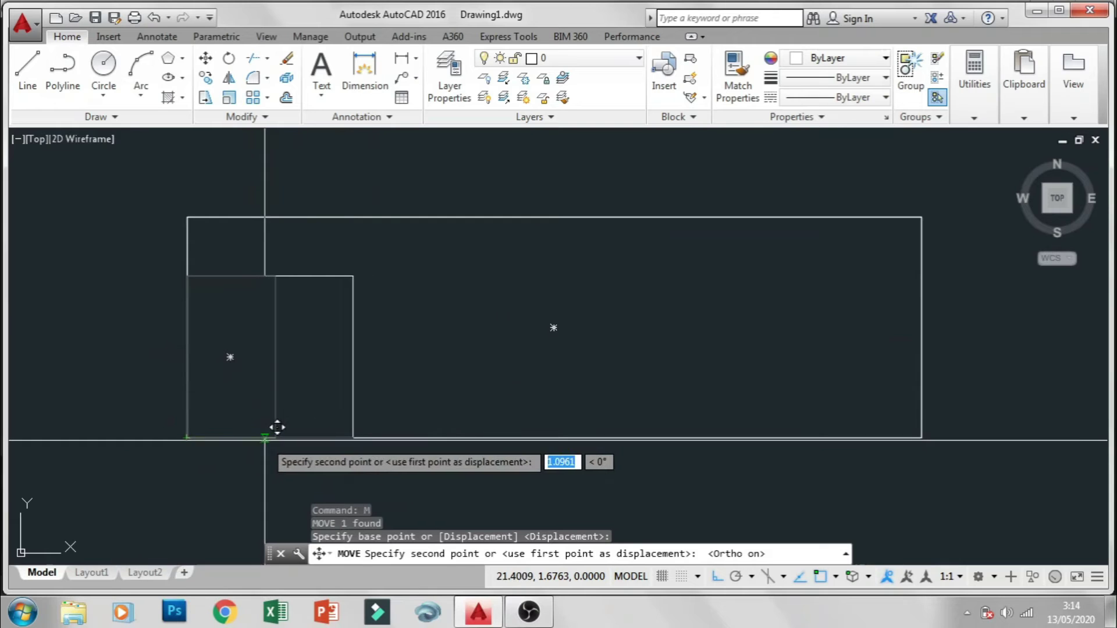
{"action": "type", "text": ".5"}
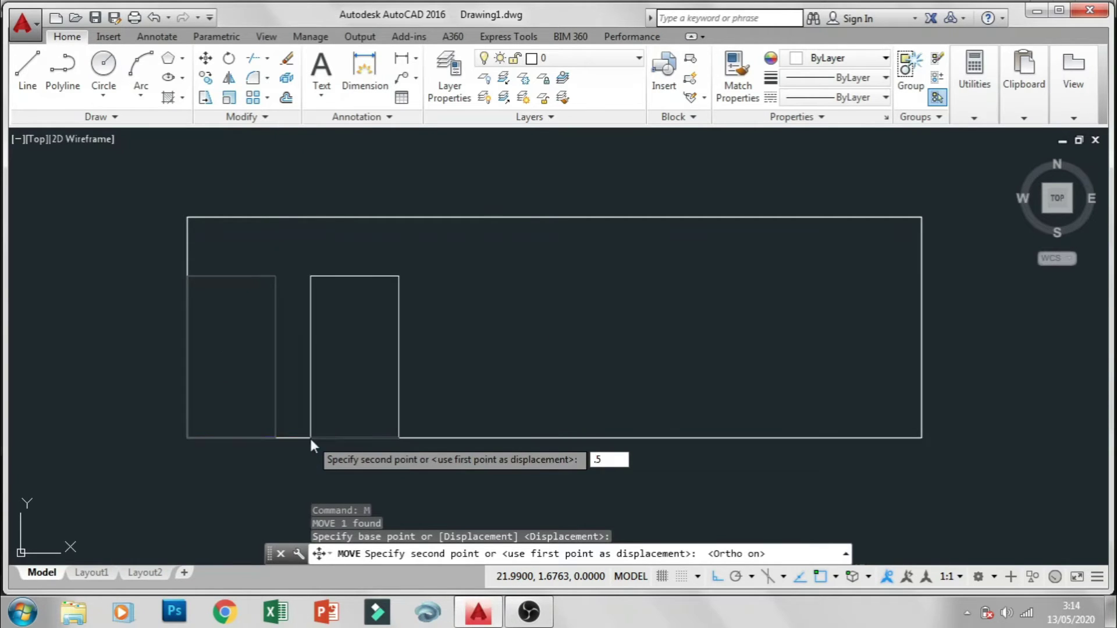
{"action": "key", "text": "Return"}
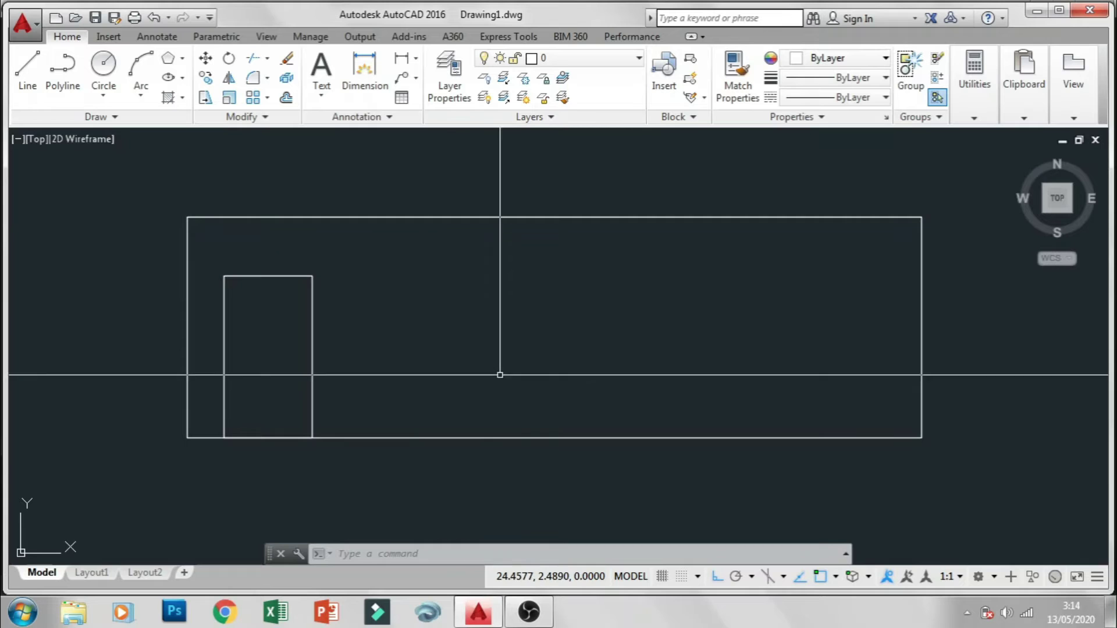
Explode the 10 by 3 wall rectangle into separate lines and select its top edge
{"action": "left_click", "coordinate": [612, 192]}
{"action": "left_click", "coordinate": [513, 258]}
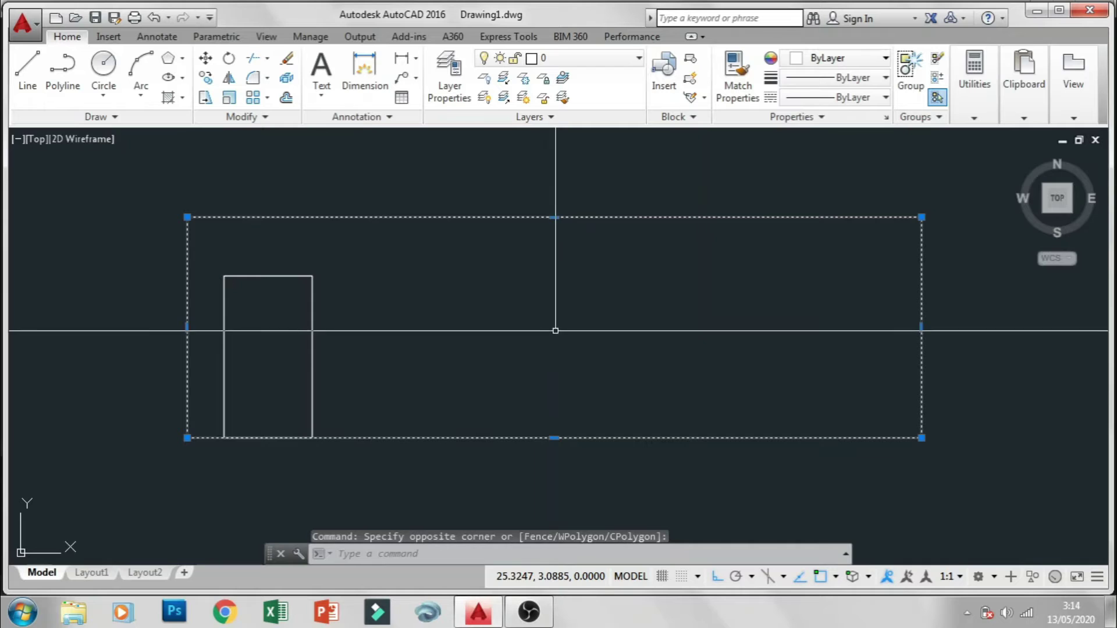
{"action": "key", "text": "Escape"}
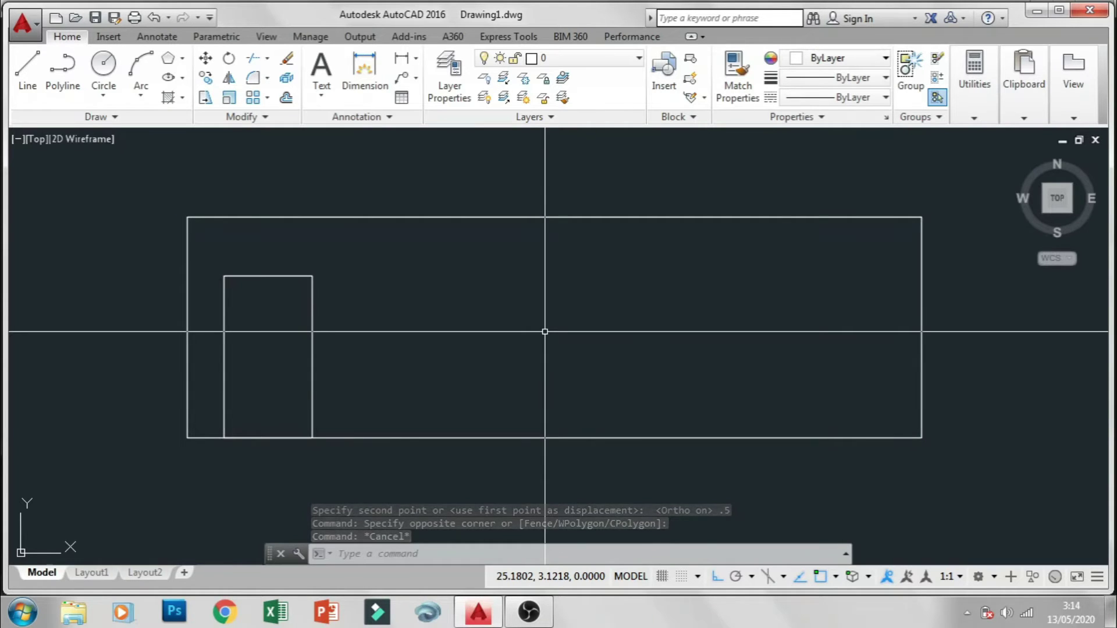
{"action": "type", "text": "eo"}
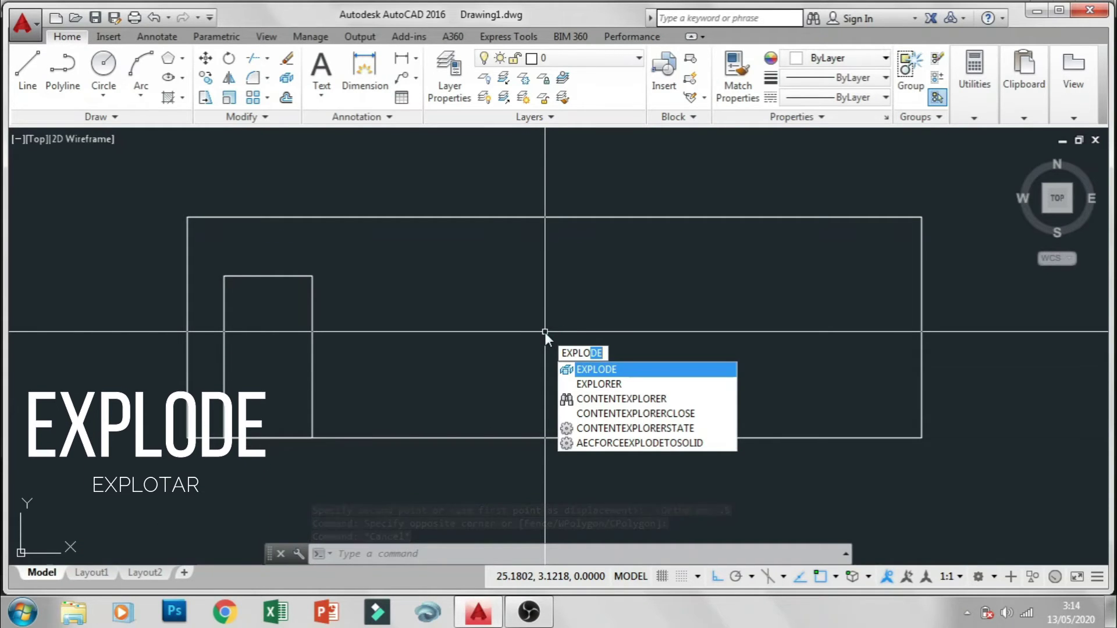
{"action": "key", "text": "Return"}
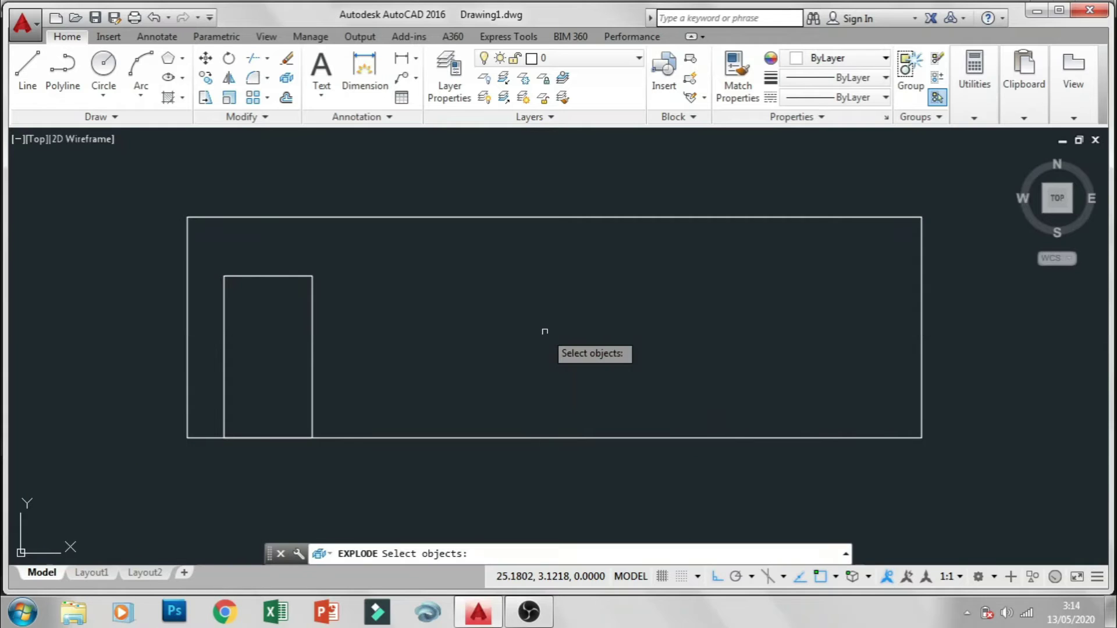
{"action": "left_click", "coordinate": [487, 217]}
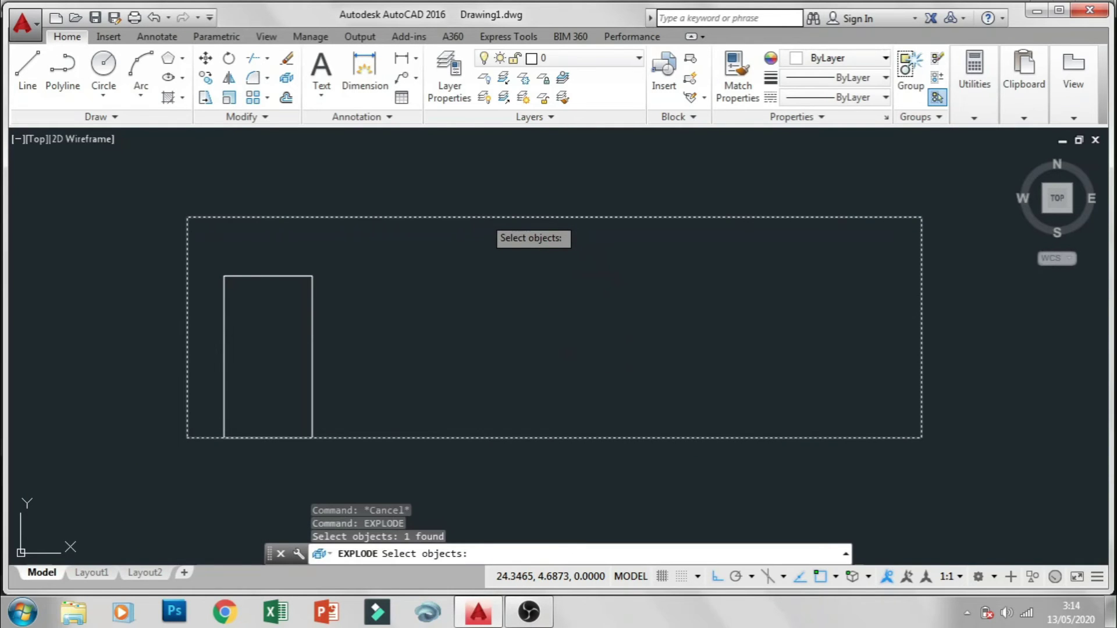
{"action": "key", "text": "Return"}
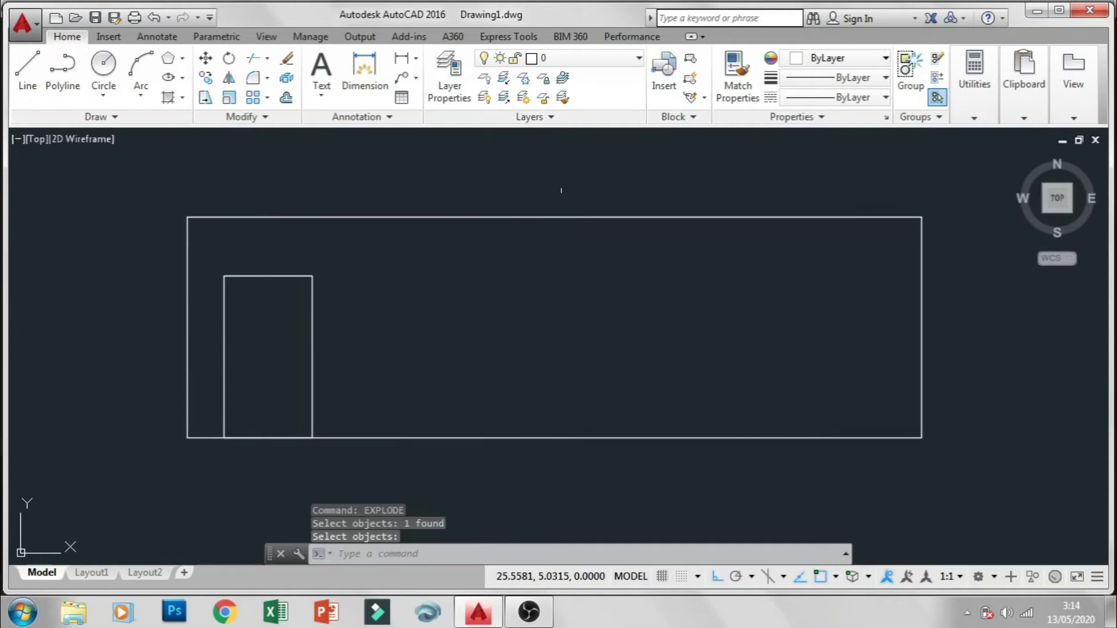
{"action": "left_click", "coordinate": [561, 187]}
{"action": "left_click", "coordinate": [498, 276]}
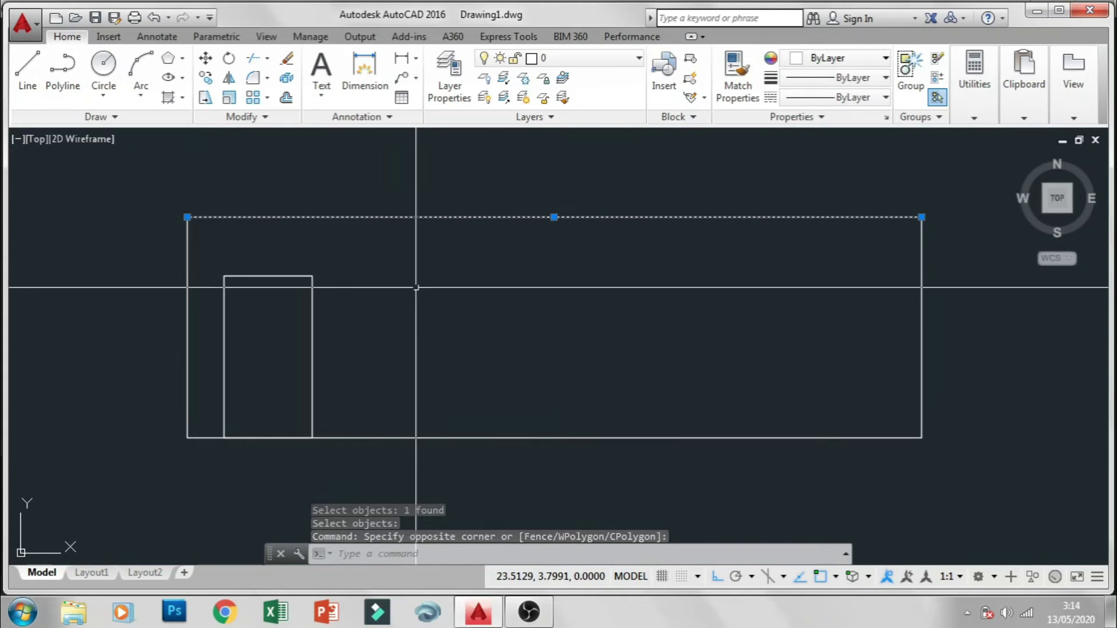
Copy the wall's top edge downward as a window guide line
{"action": "left_click", "coordinate": [496, 309]}
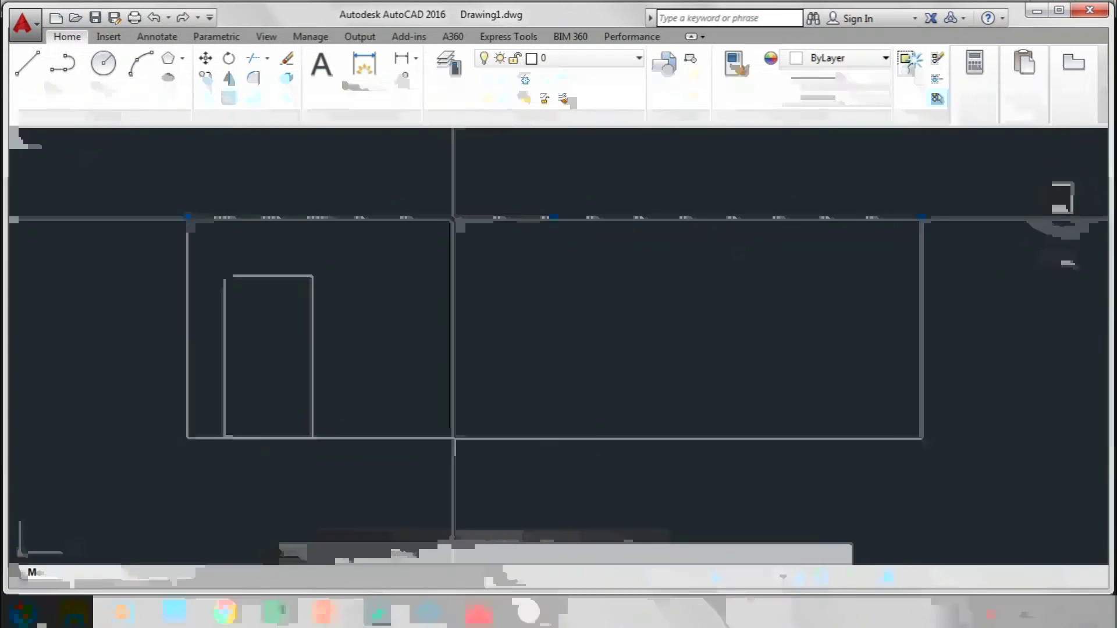
{"action": "type", "text": "cp"}
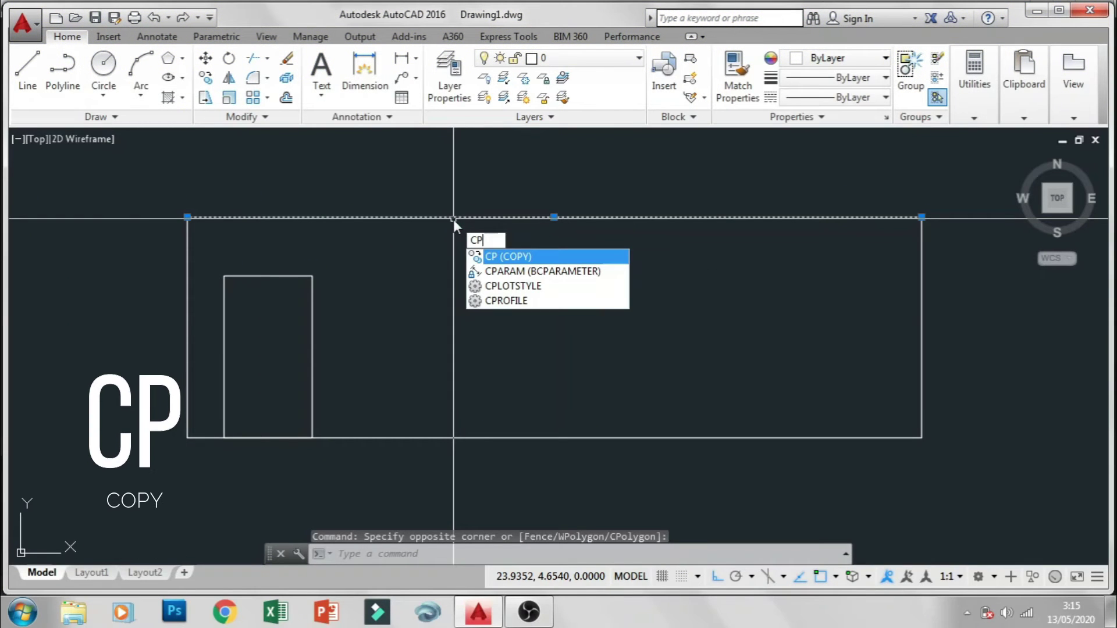
{"action": "key", "text": "Return"}
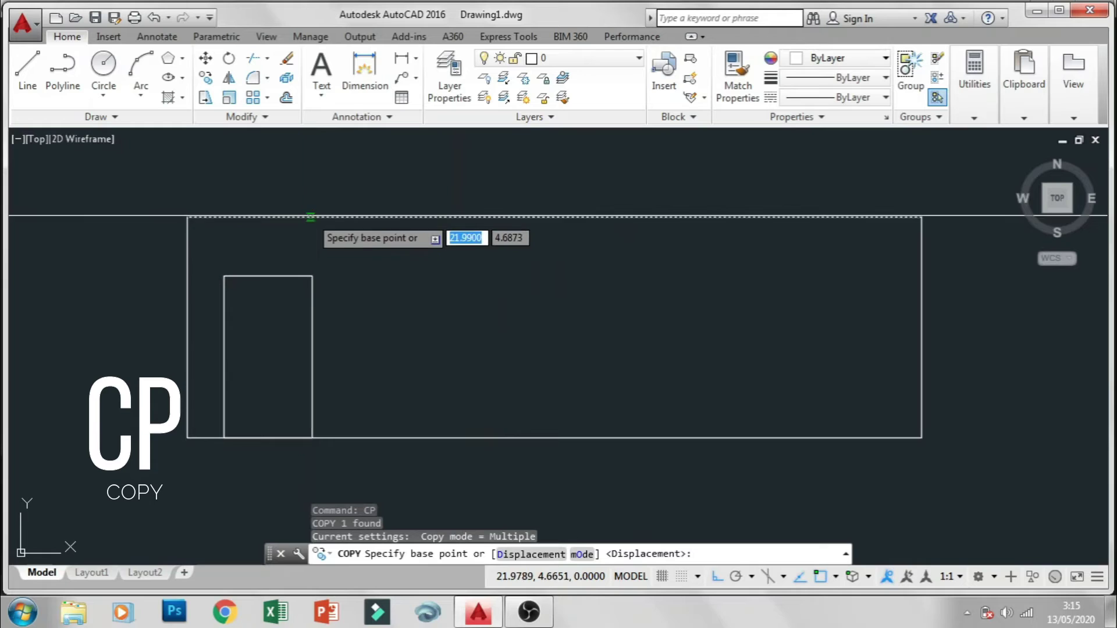
{"action": "left_click", "coordinate": [311, 217]}
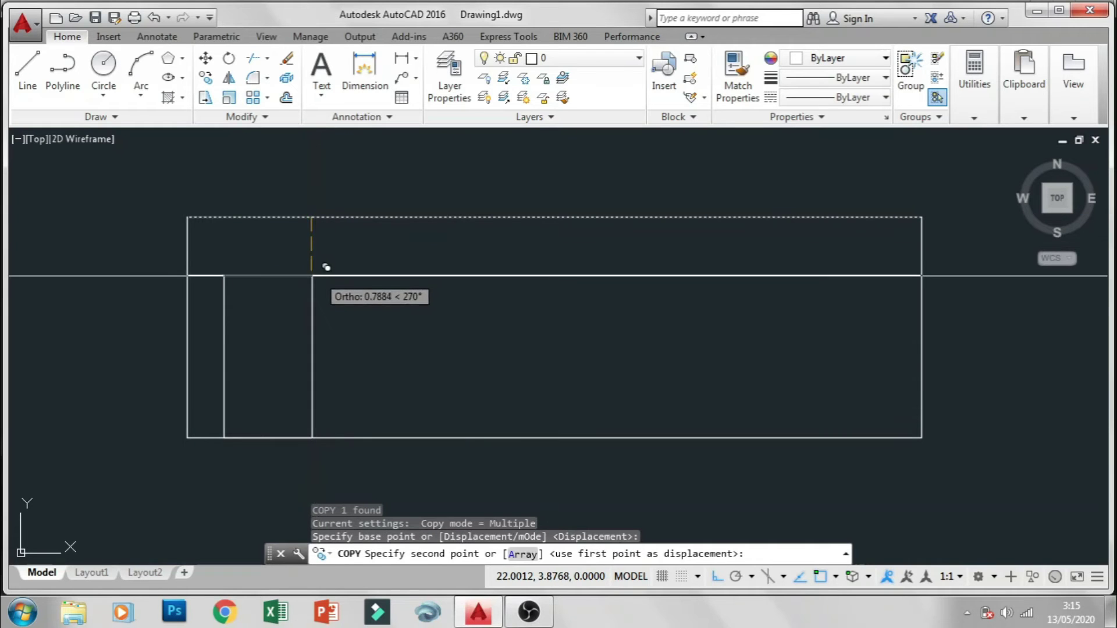
{"action": "left_click", "coordinate": [312, 277]}
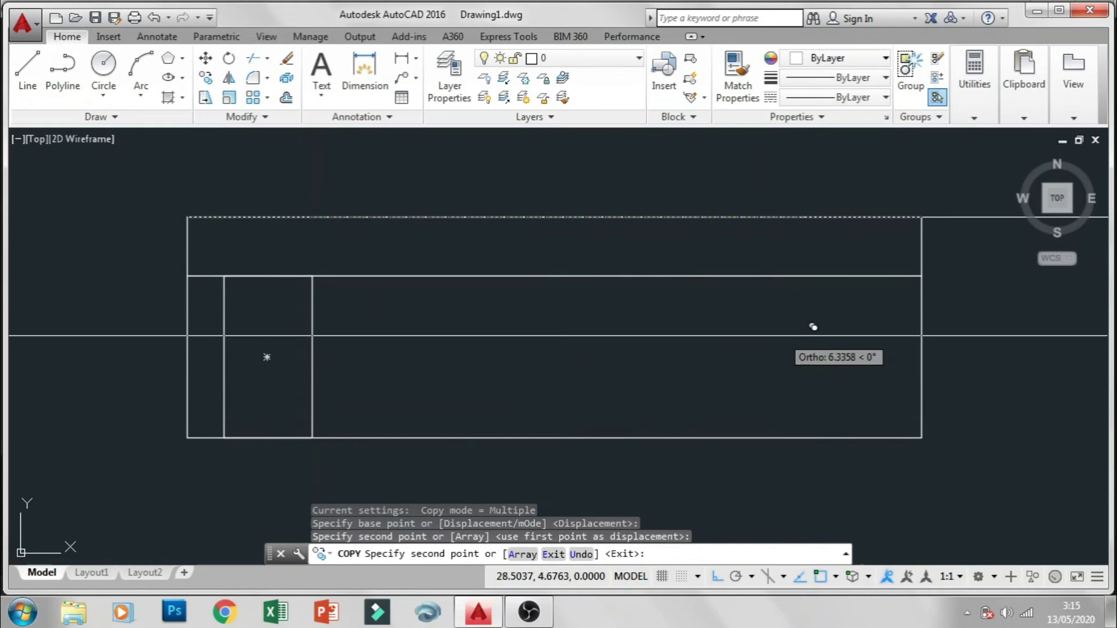
{"action": "key", "text": "Escape"}
Copy the wall's right edge 0.5 units to the left
{"action": "left_click", "coordinate": [978, 355]}
{"action": "left_click", "coordinate": [890, 335]}
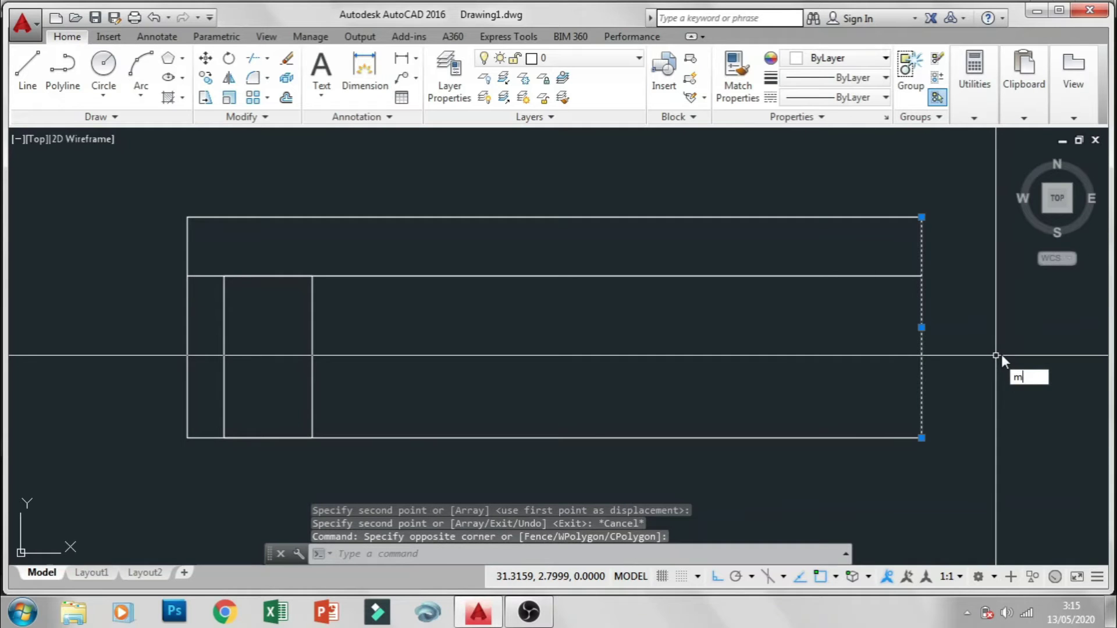
{"action": "key", "text": "BackSpace"}
{"action": "type", "text": "cp"}
{"action": "key", "text": "Return"}
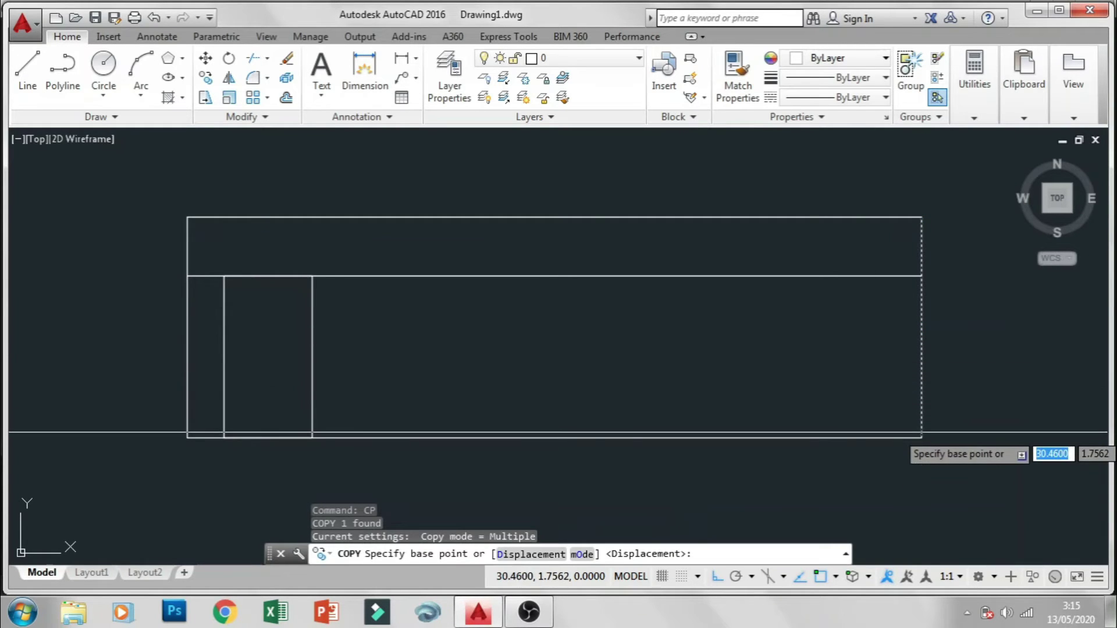
{"action": "left_click", "coordinate": [921, 435]}
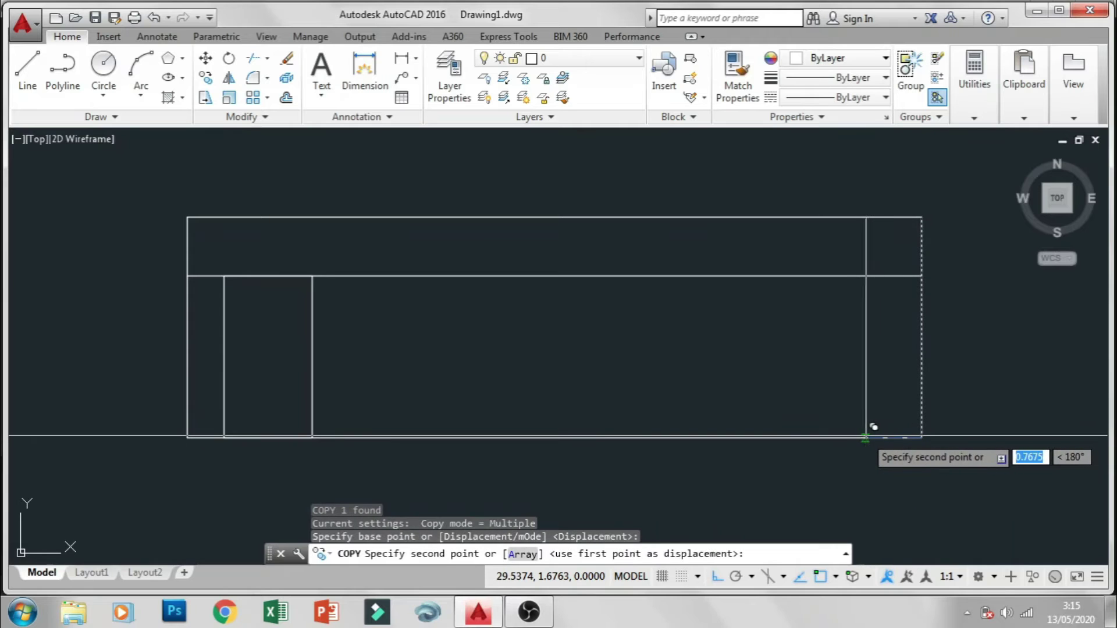
{"action": "type", "text": ".5"}
{"action": "key", "text": "Return"}
{"action": "key", "text": "Return"}
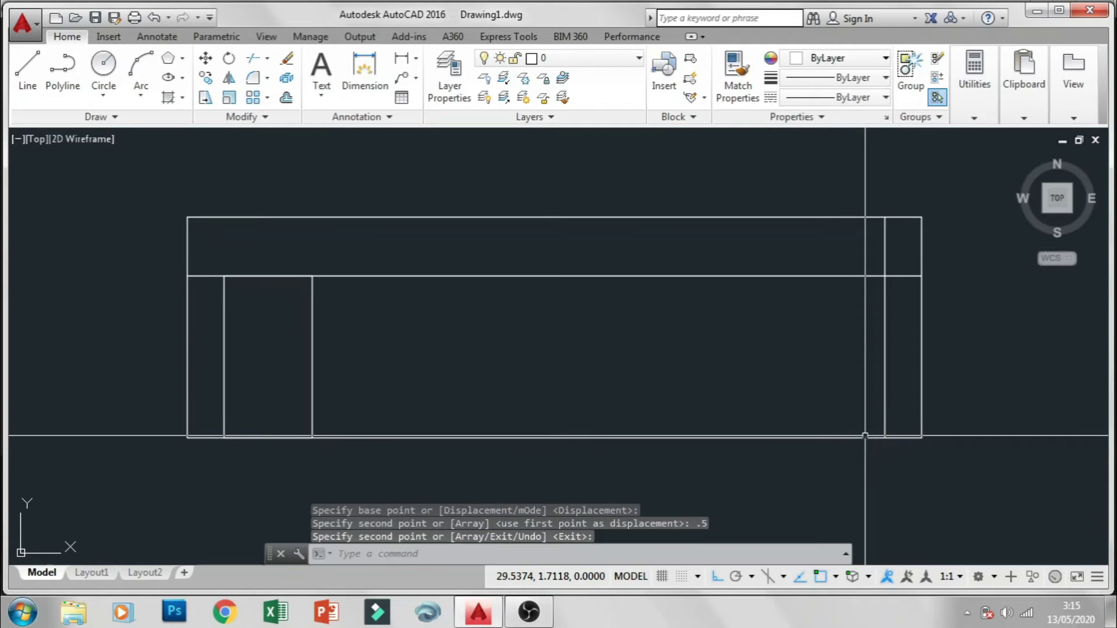
Copy the wall's bottom edge 0.5 units upward
{"action": "left_click", "coordinate": [818, 454]}
{"action": "left_click", "coordinate": [704, 374]}
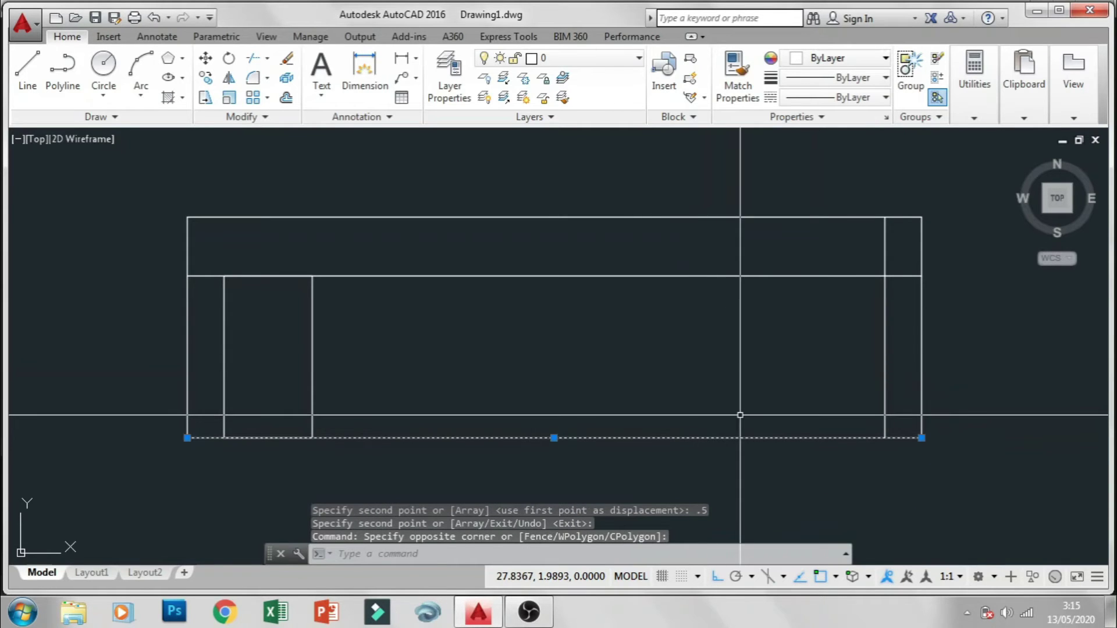
{"action": "type", "text": "cp"}
{"action": "key", "text": "Return"}
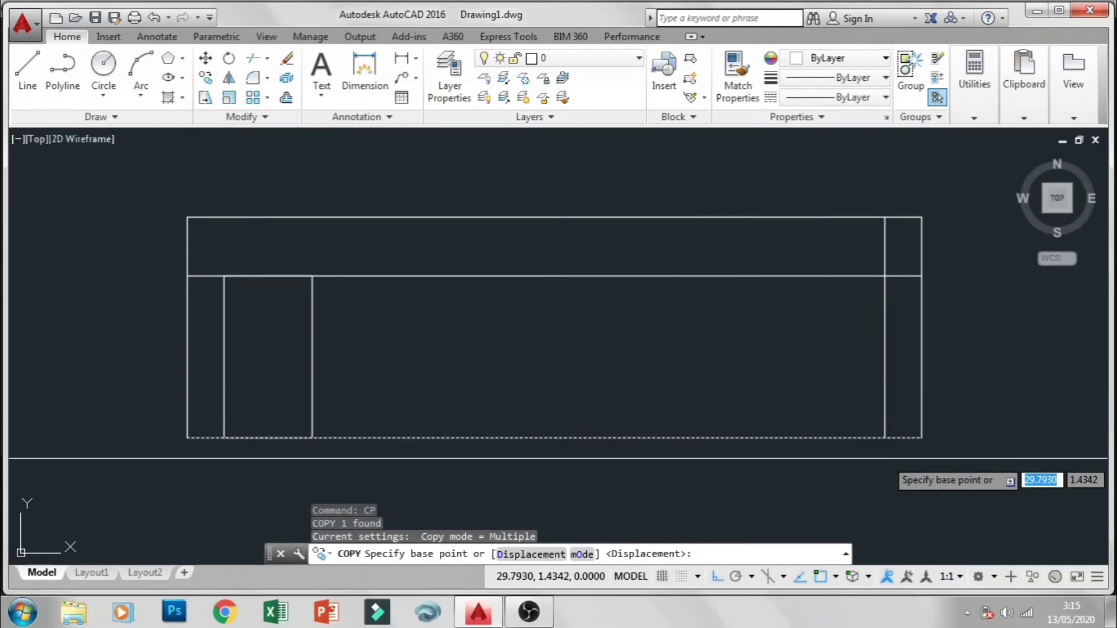
{"action": "left_click", "coordinate": [981, 467]}
{"action": "type", "text": ".5"}
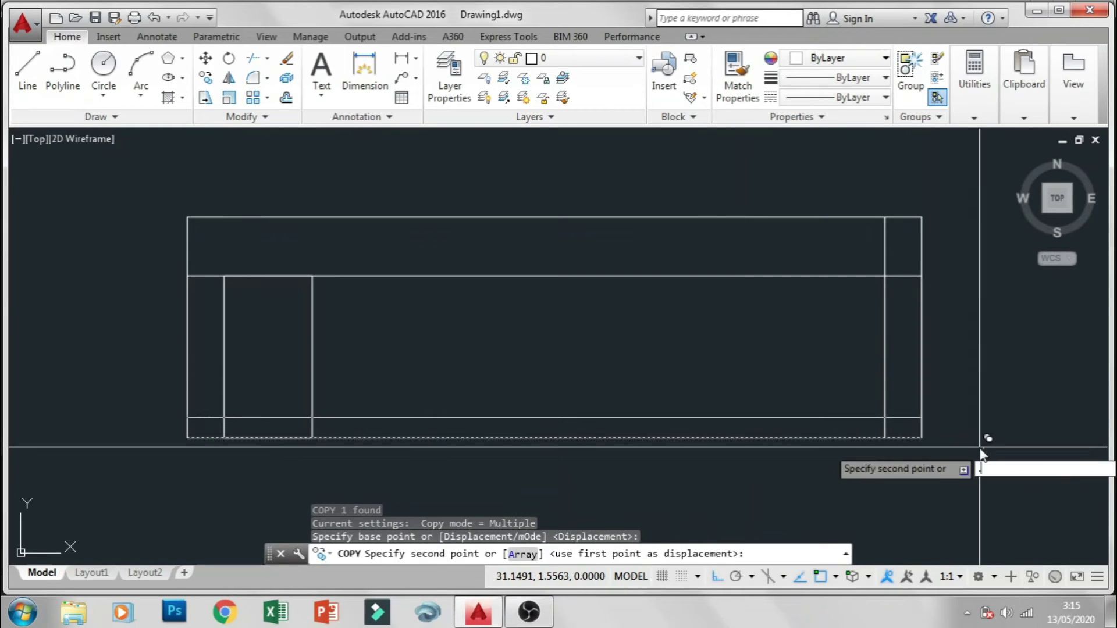
{"action": "key", "text": "Return"}
{"action": "key", "text": "Escape"}
Copy the wall's left edge over to the door's right side
{"action": "left_click", "coordinate": [190, 336]}
{"action": "type", "text": "cp"}
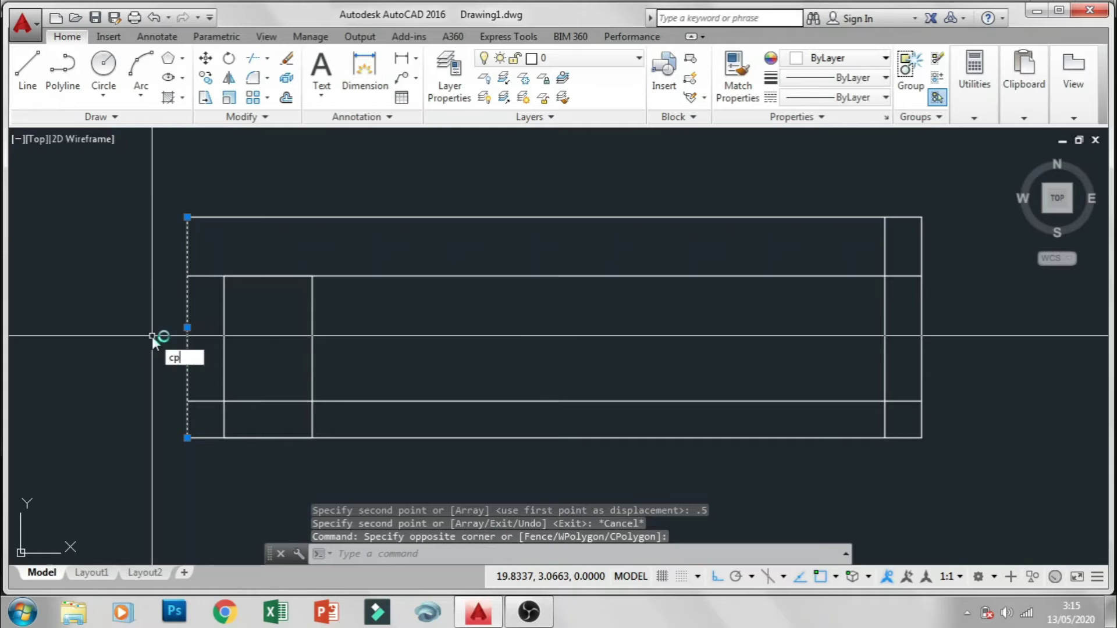
{"action": "key", "text": "Return"}
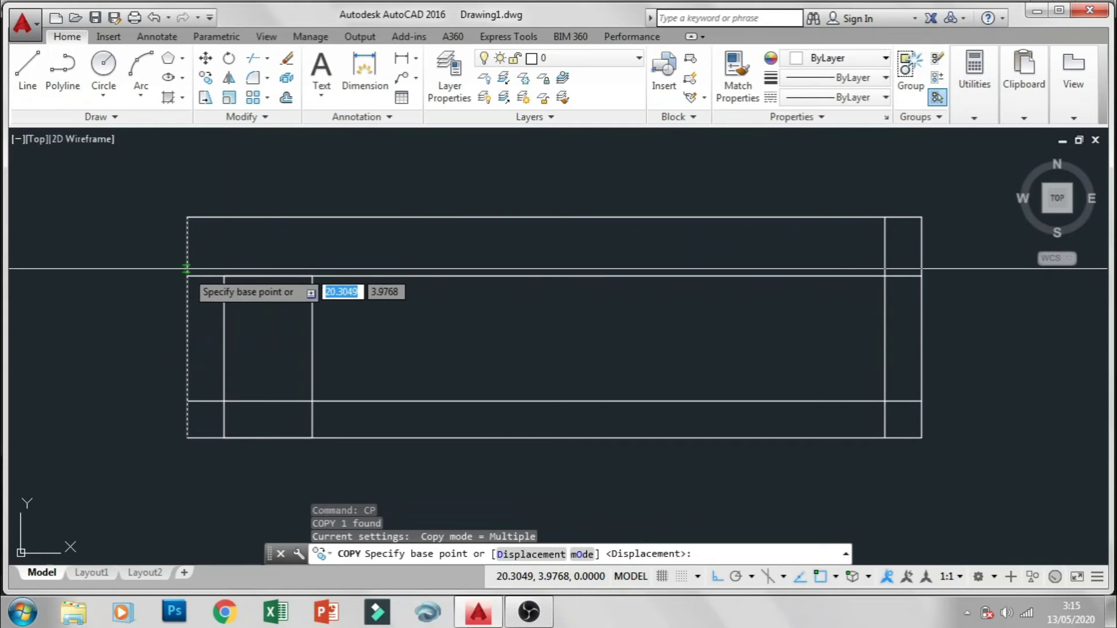
{"action": "left_click", "coordinate": [187, 275]}
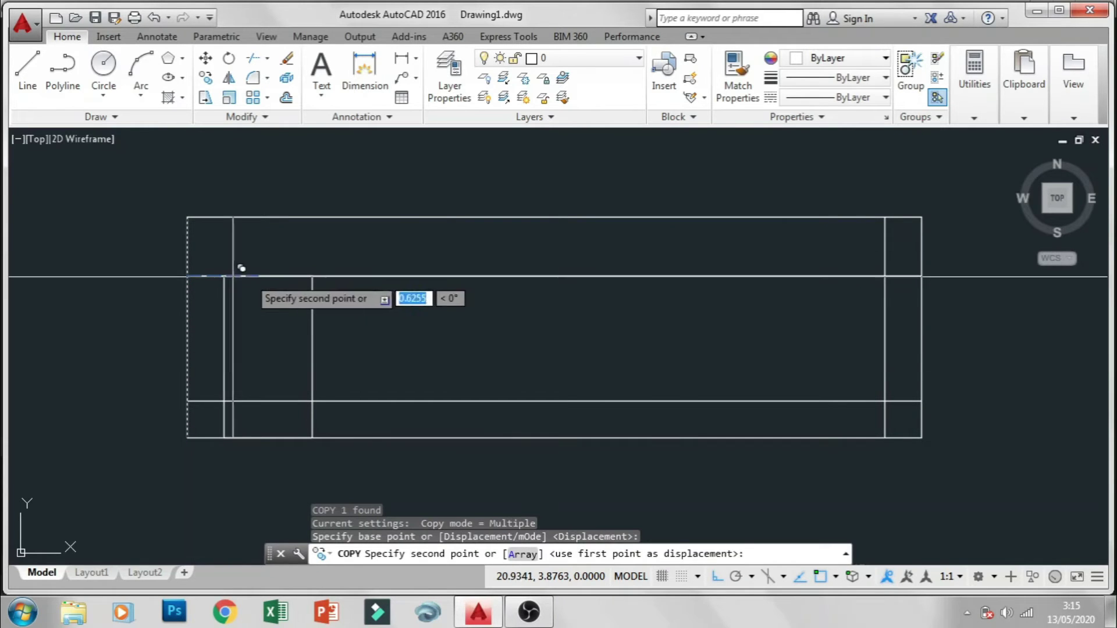
{"action": "left_click", "coordinate": [311, 276]}
{"action": "key", "text": "Escape"}
{"action": "scroll", "coordinate": [317, 256], "scroll_direction": "up", "scroll_amount": 5}
{"action": "scroll", "coordinate": [342, 237], "scroll_direction": "down", "scroll_amount": 5}
Move the new door-side line 0.5 units to the right
{"action": "left_click", "coordinate": [348, 226]}
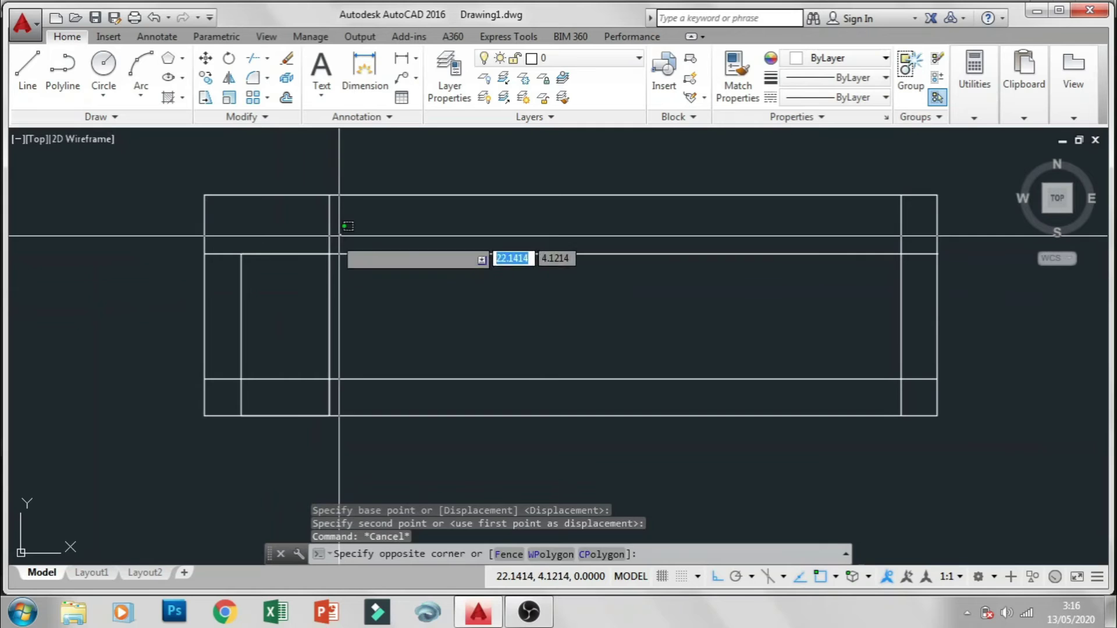
{"action": "left_click", "coordinate": [324, 244]}
{"action": "type", "text": "m"}
{"action": "key", "text": "Return"}
{"action": "left_click", "coordinate": [399, 335]}
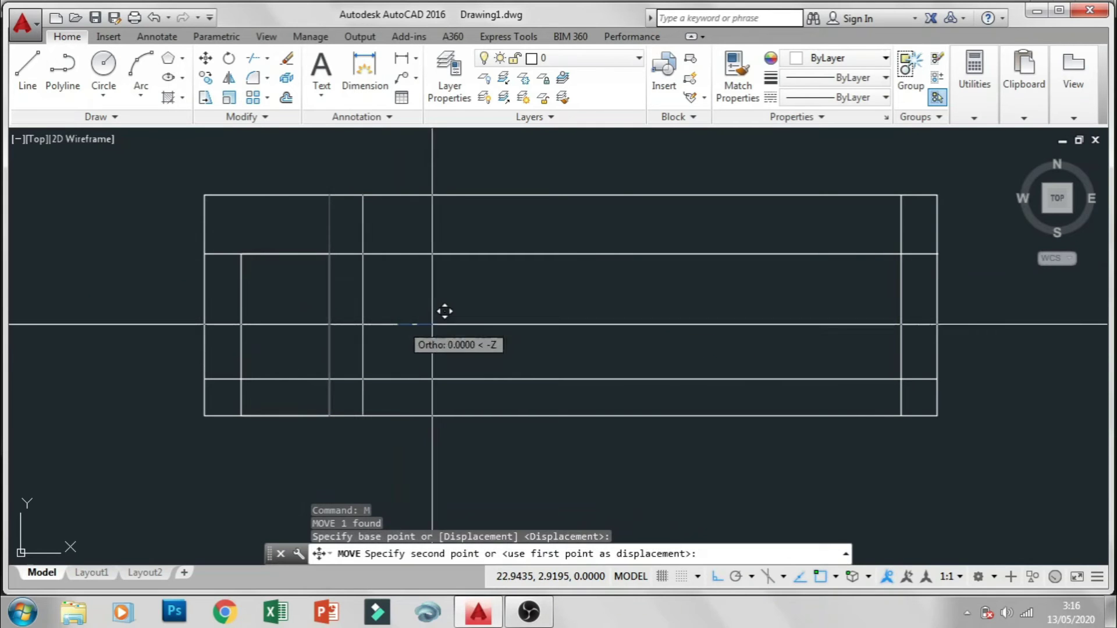
{"action": "type", "text": ".5"}
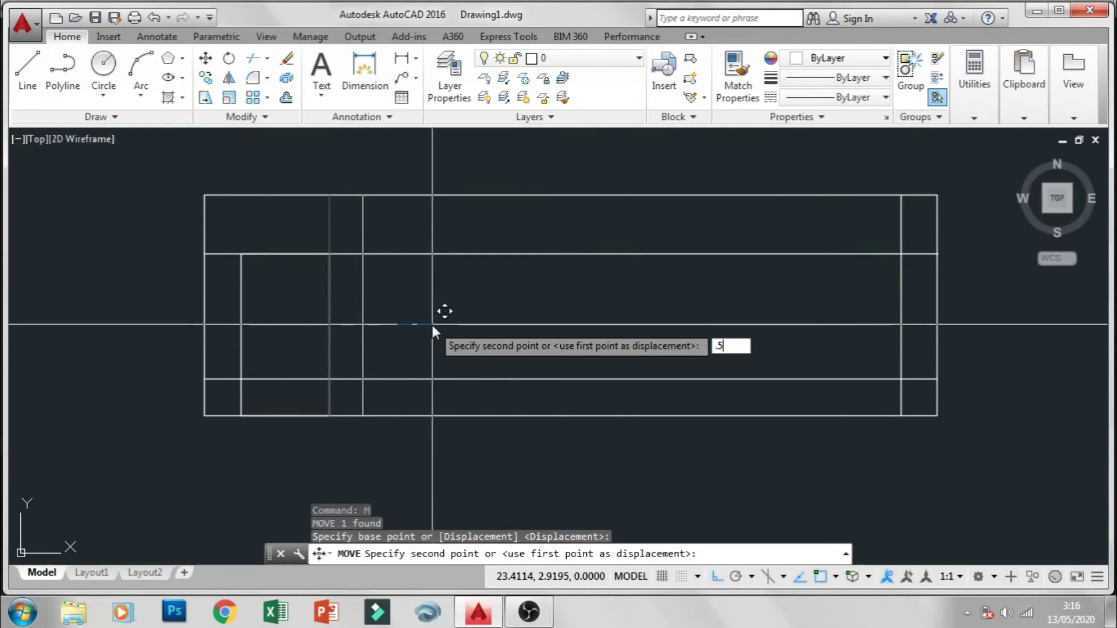
{"action": "key", "text": "Return"}
{"action": "key", "text": "Escape"}
{"action": "scroll", "coordinate": [474, 332], "scroll_direction": "down", "scroll_amount": 2}
{"action": "scroll", "coordinate": [541, 349], "scroll_direction": "up", "scroll_amount": 2}
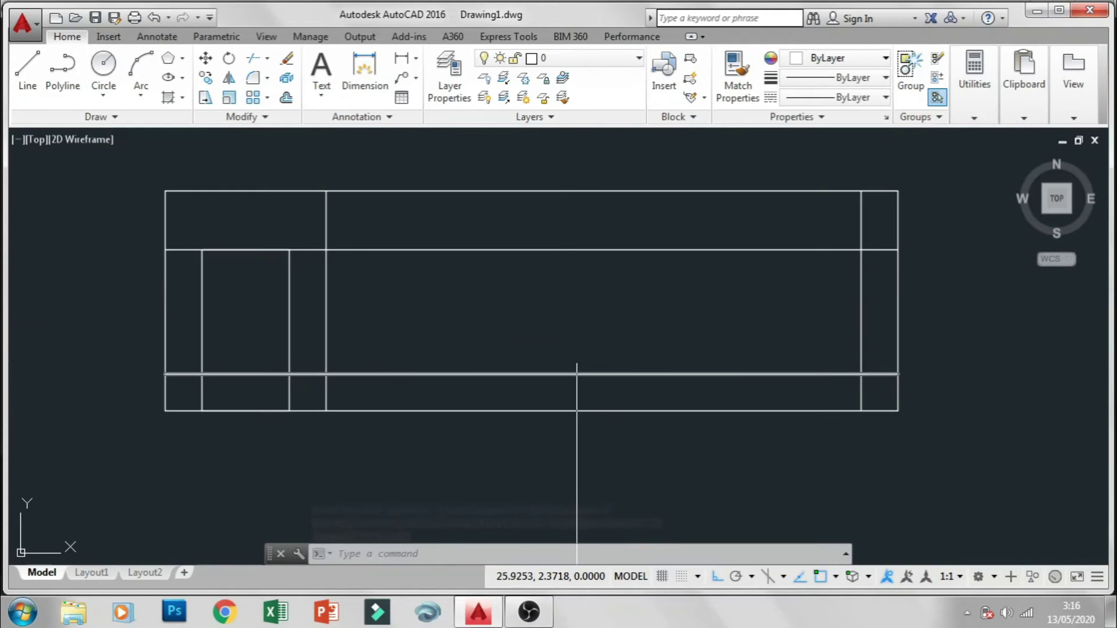
{"action": "middle_click_drag", "start_coordinate": [568, 343], "coordinate": [539, 361]}
{"action": "key", "text": "Escape"}
{"action": "key", "text": "Escape"}
{"action": "key", "text": "Escape"}
{"action": "type", "text": "TRIM"}
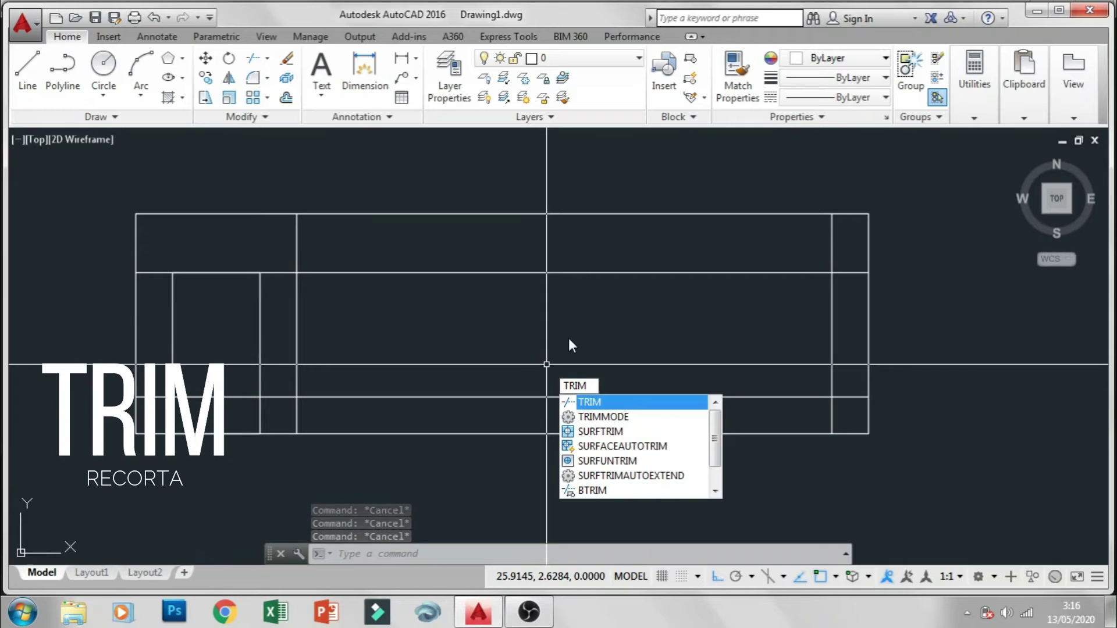
Trim the excess right-side guide segments, using every line as a cutting edge
{"action": "key", "text": "Return"}
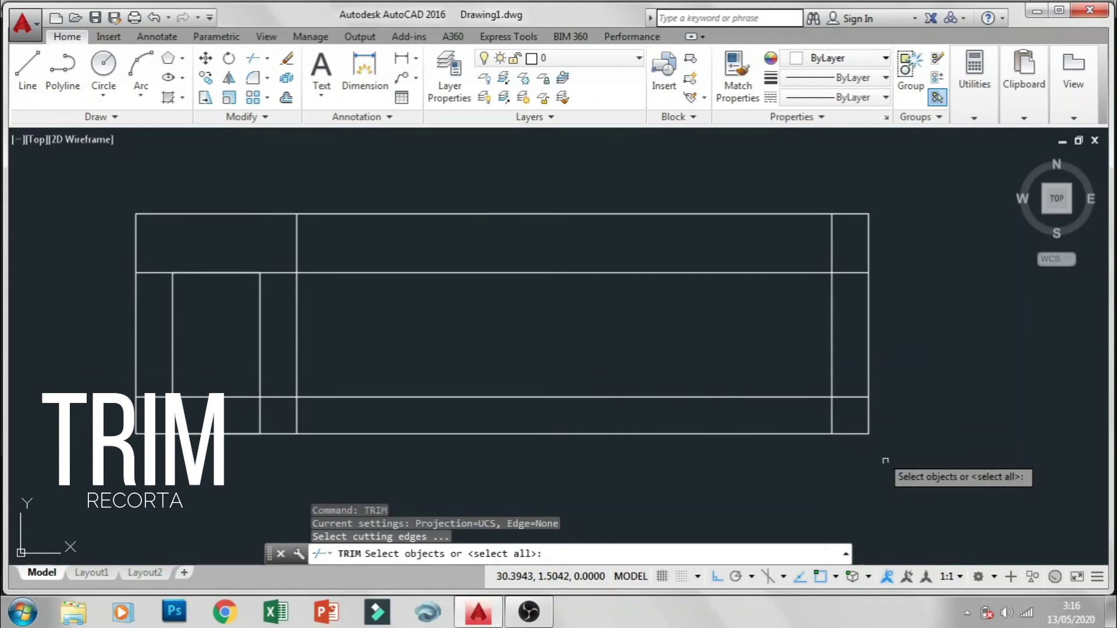
{"action": "left_click", "coordinate": [888, 464]}
{"action": "left_click", "coordinate": [99, 183]}
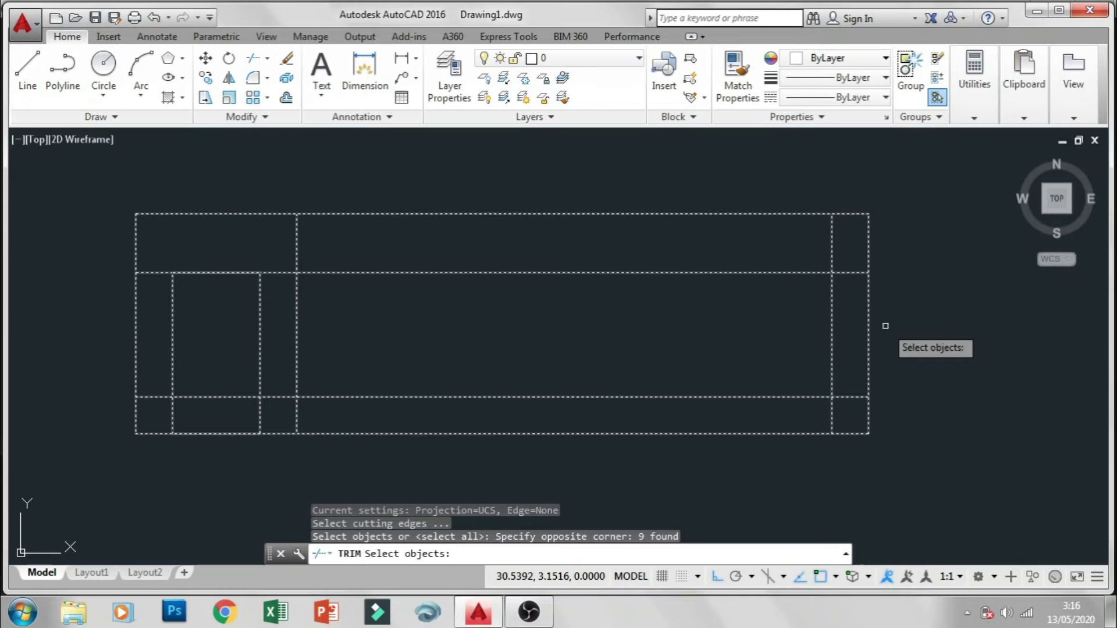
{"action": "key", "text": "Return"}
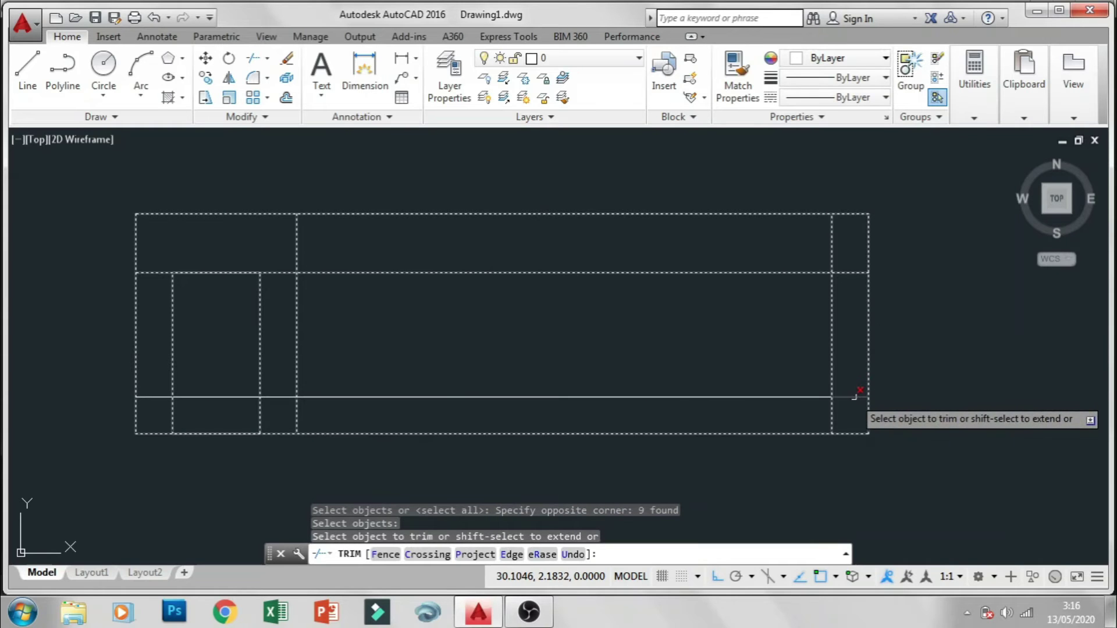
{"action": "left_click", "coordinate": [852, 397]}
{"action": "left_click", "coordinate": [833, 228]}
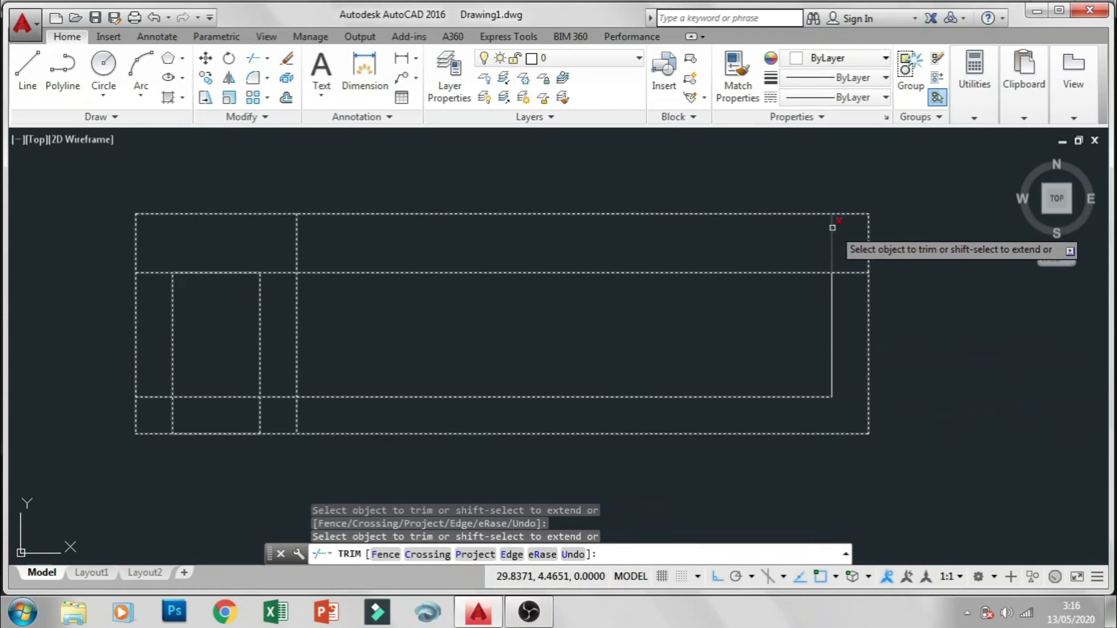
{"action": "left_click", "coordinate": [830, 227]}
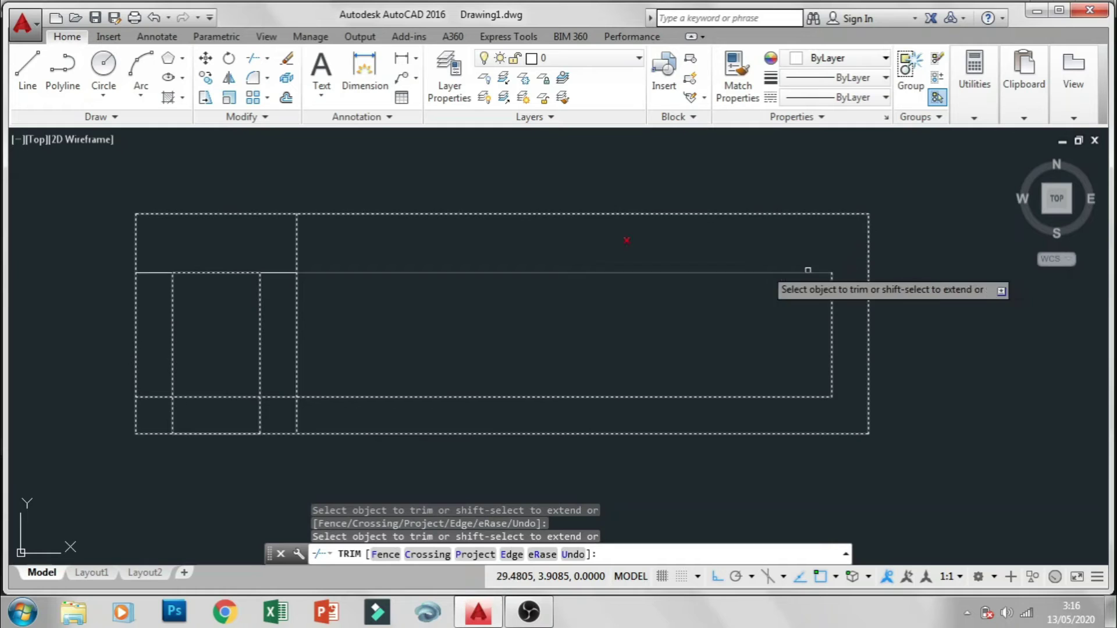
Trim the guide lines between the door and window and across the door
{"action": "left_click_drag", "start_coordinate": [355, 220], "coordinate": [269, 242]}
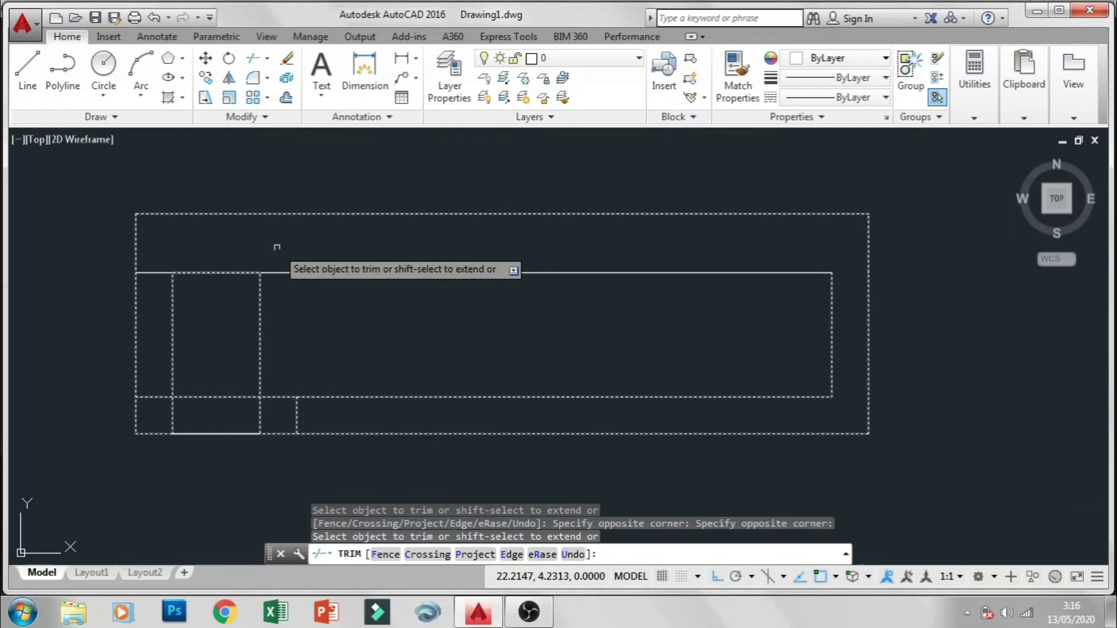
{"action": "key", "text": "ctrl+z"}
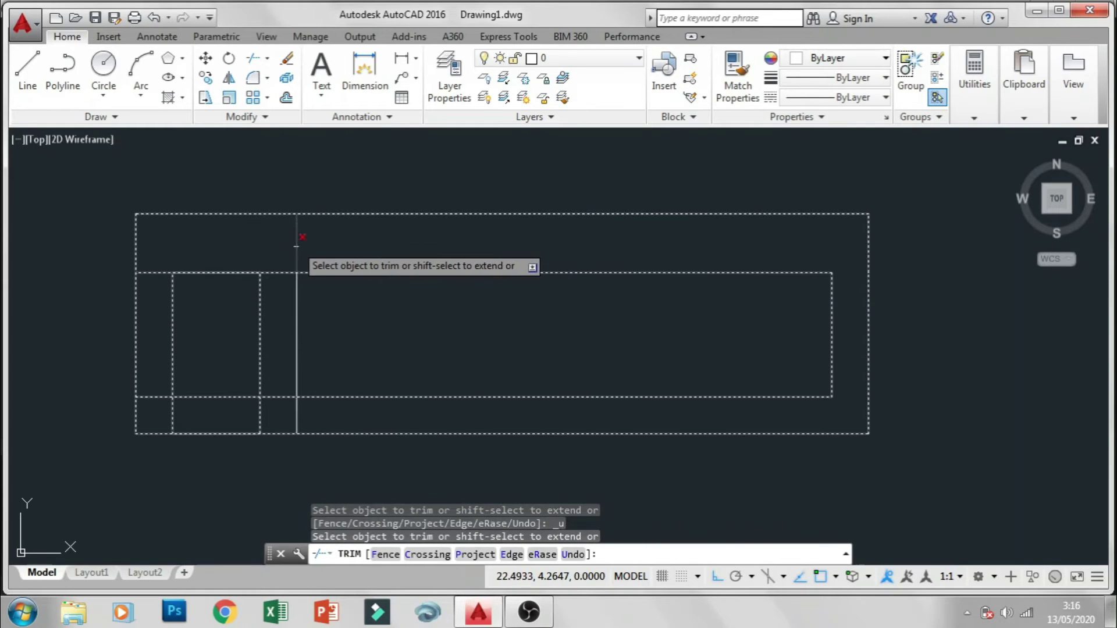
{"action": "left_click", "coordinate": [297, 414]}
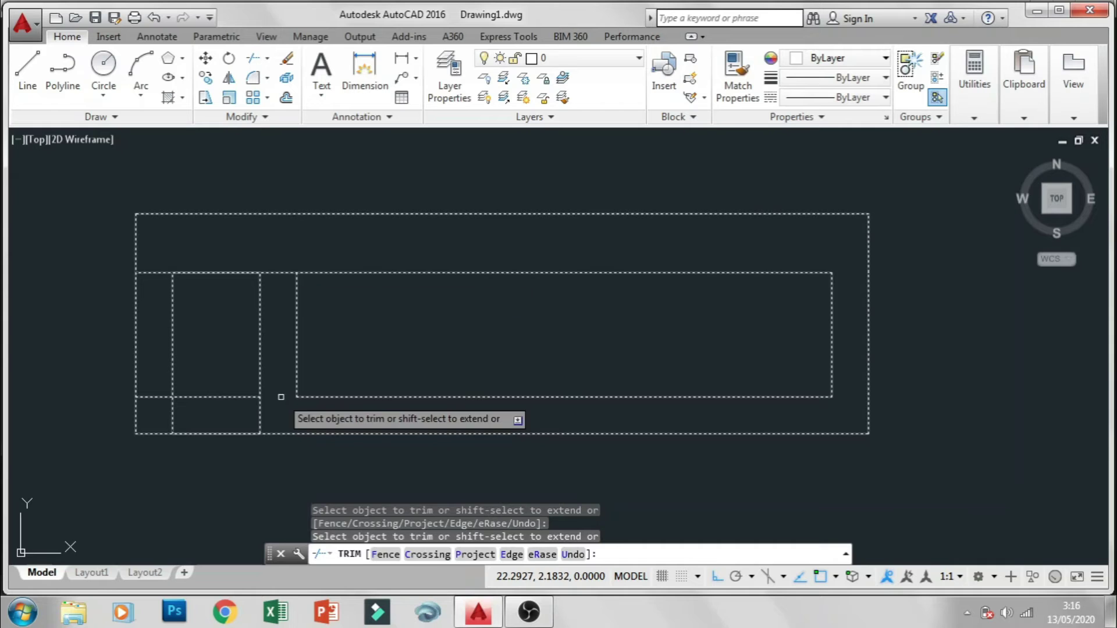
{"action": "left_click_drag", "start_coordinate": [281, 398], "coordinate": [279, 267]}
{"action": "left_click", "coordinate": [223, 384]}
{"action": "key", "text": "Escape"}
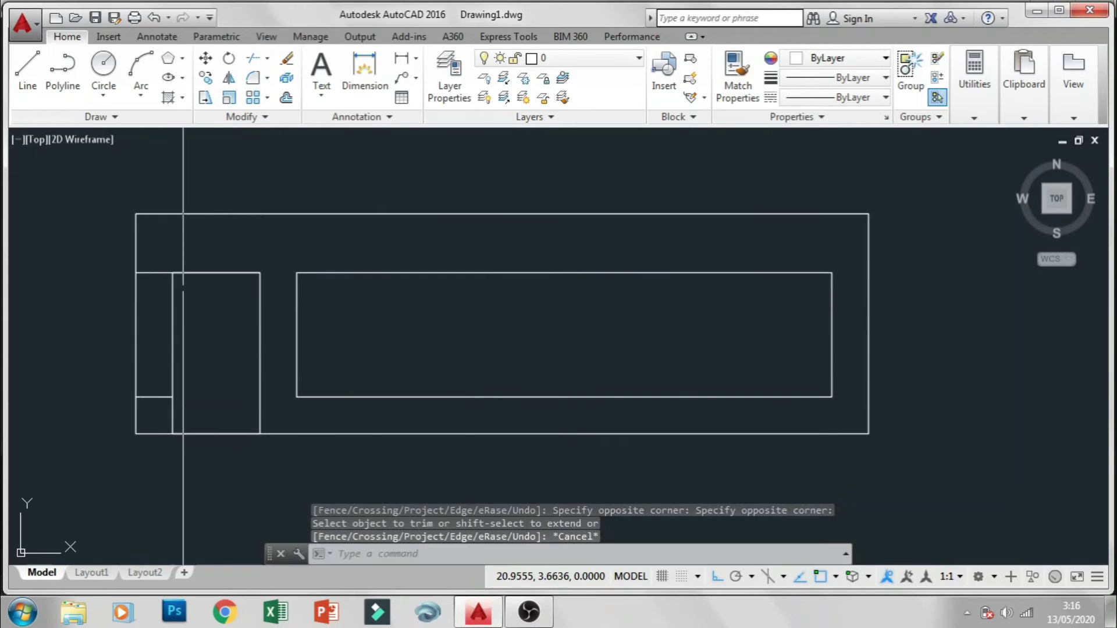
Delete the leftover guide stubs left of the door
{"action": "left_click", "coordinate": [158, 269]}
{"action": "left_click", "coordinate": [144, 413]}
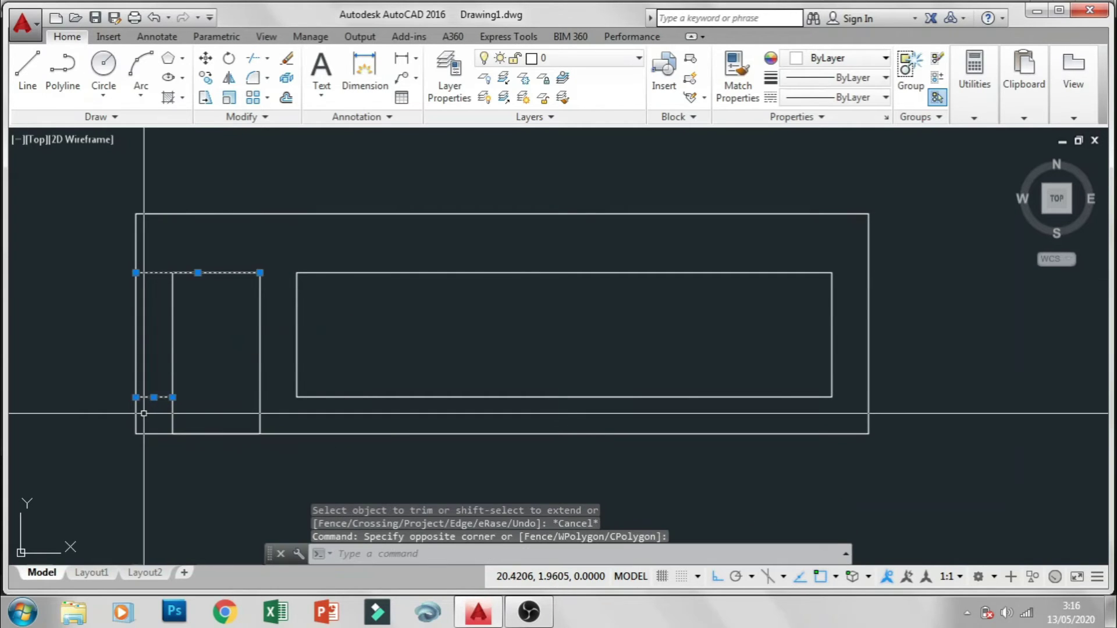
{"action": "key", "text": "Delete"}
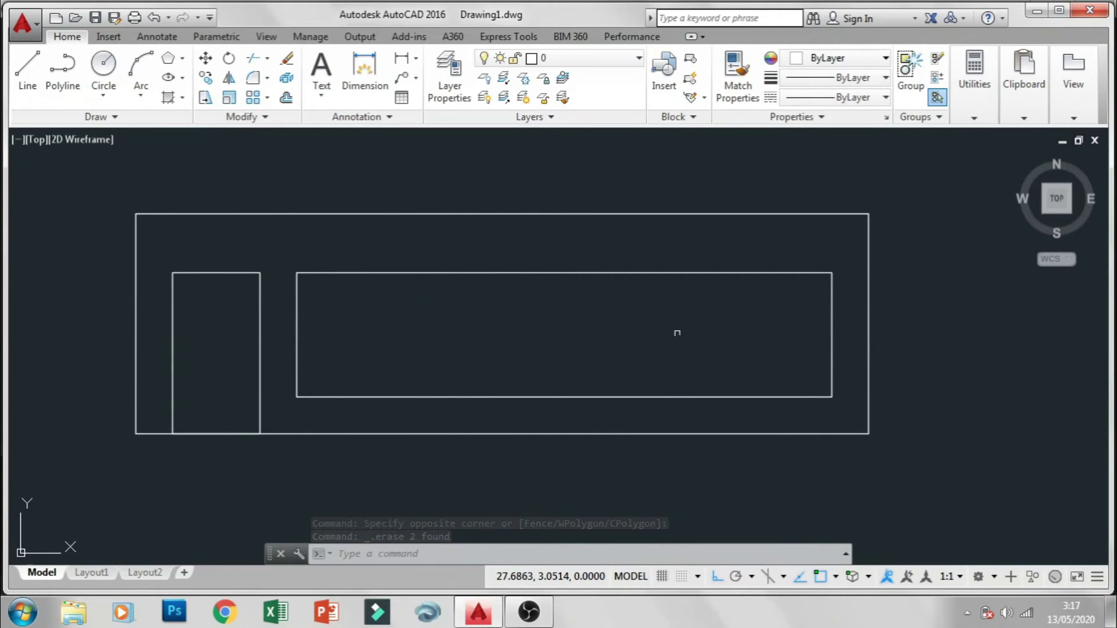
Copy the window's left edge to its midpoint as a vertical pane divider
{"action": "left_click", "coordinate": [334, 332]}
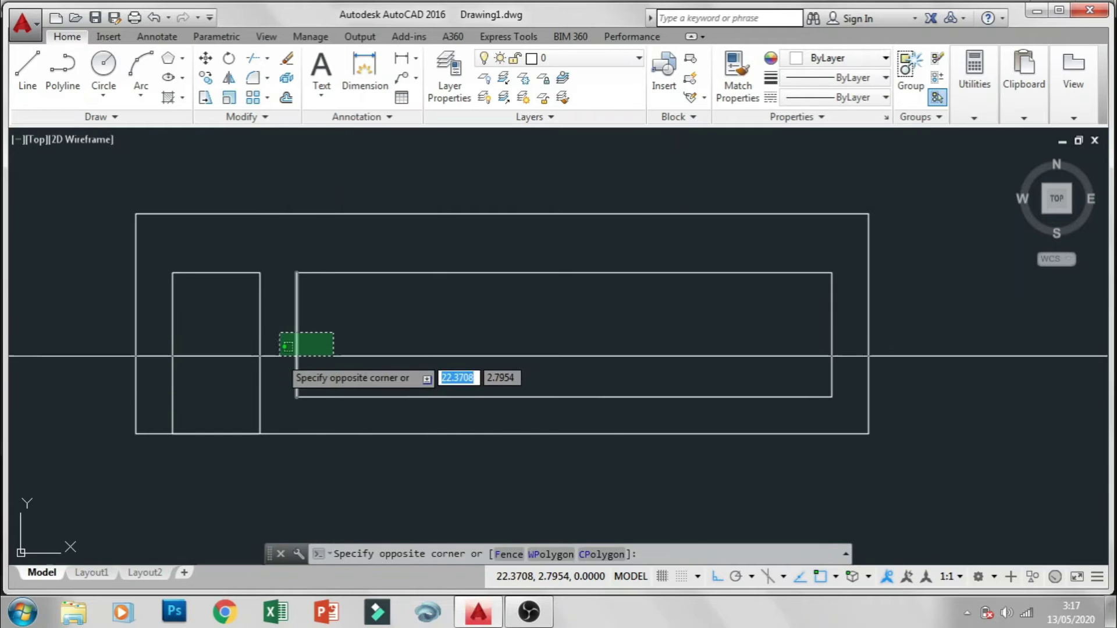
{"action": "left_click", "coordinate": [277, 356]}
{"action": "type", "text": "CP"}
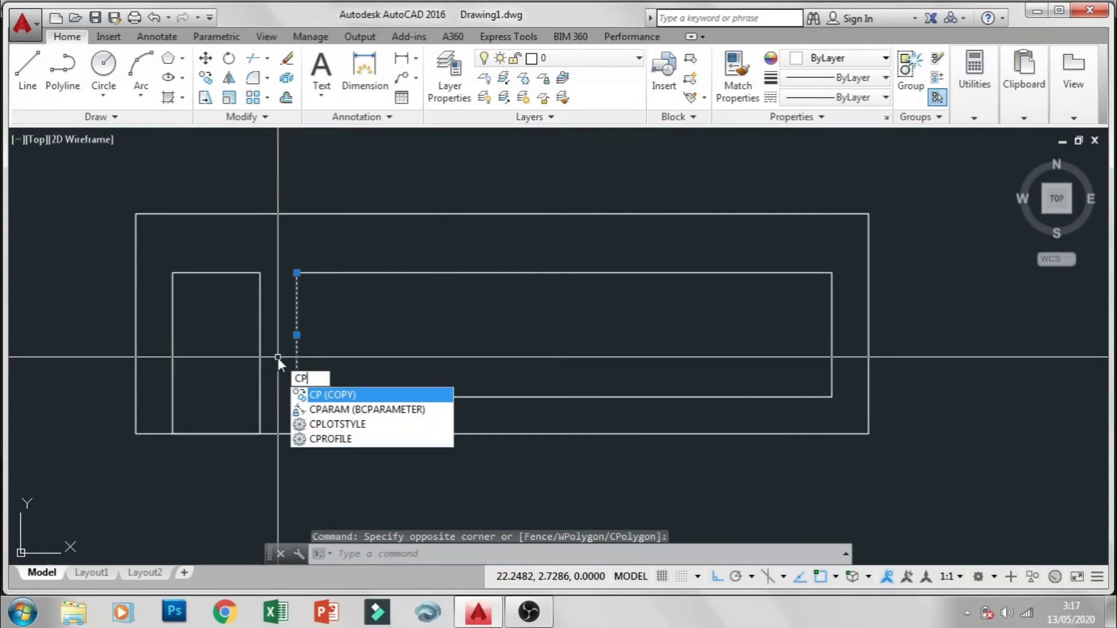
{"action": "key", "text": "Return"}
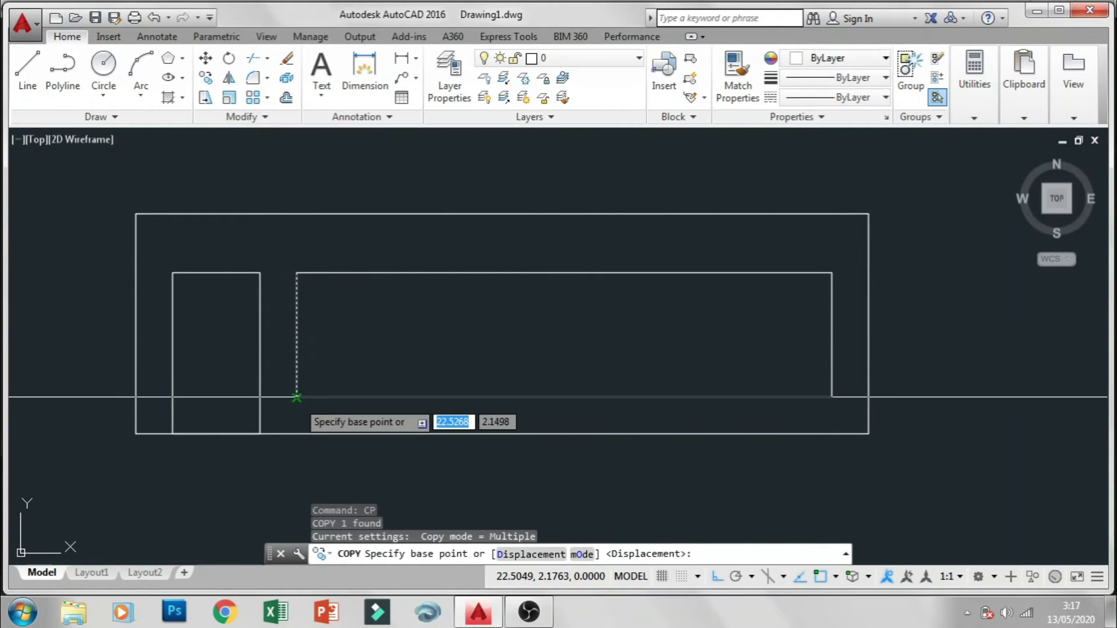
{"action": "left_click", "coordinate": [297, 384]}
{"action": "key", "text": "Escape"}
{"action": "left_click", "coordinate": [294, 375]}
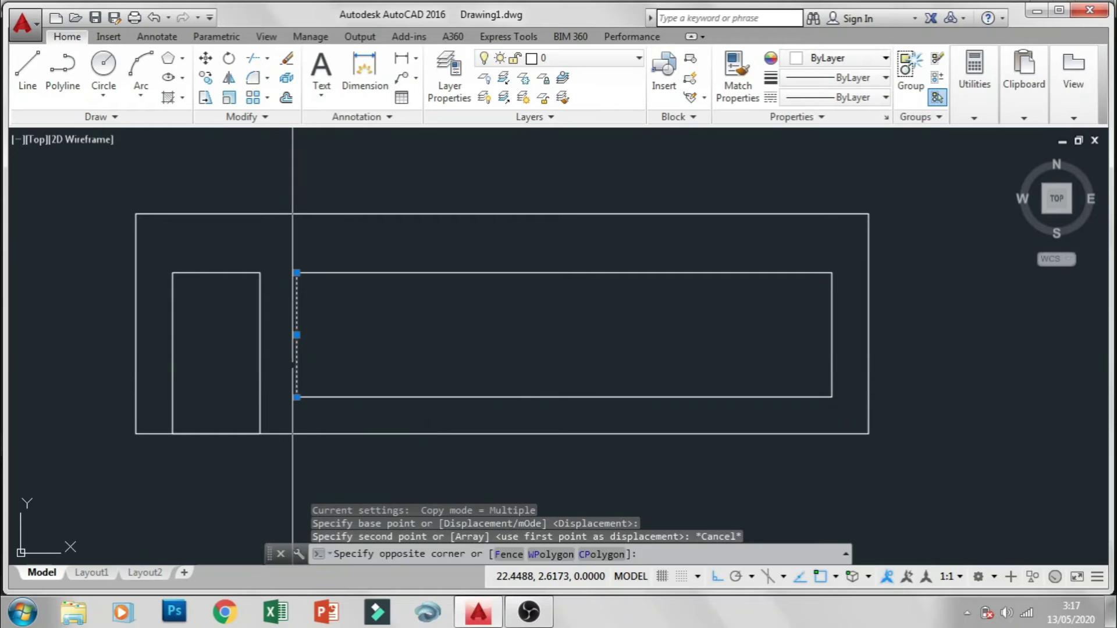
{"action": "left_click", "coordinate": [287, 380]}
{"action": "type", "text": "cp"}
{"action": "key", "text": "Return"}
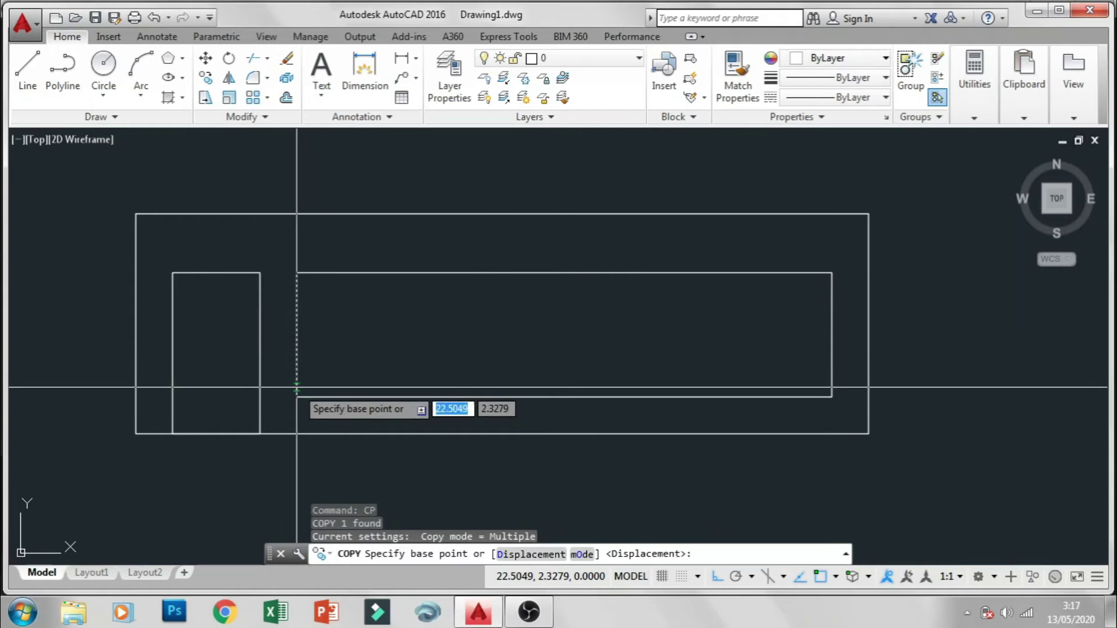
{"action": "left_click", "coordinate": [297, 397]}
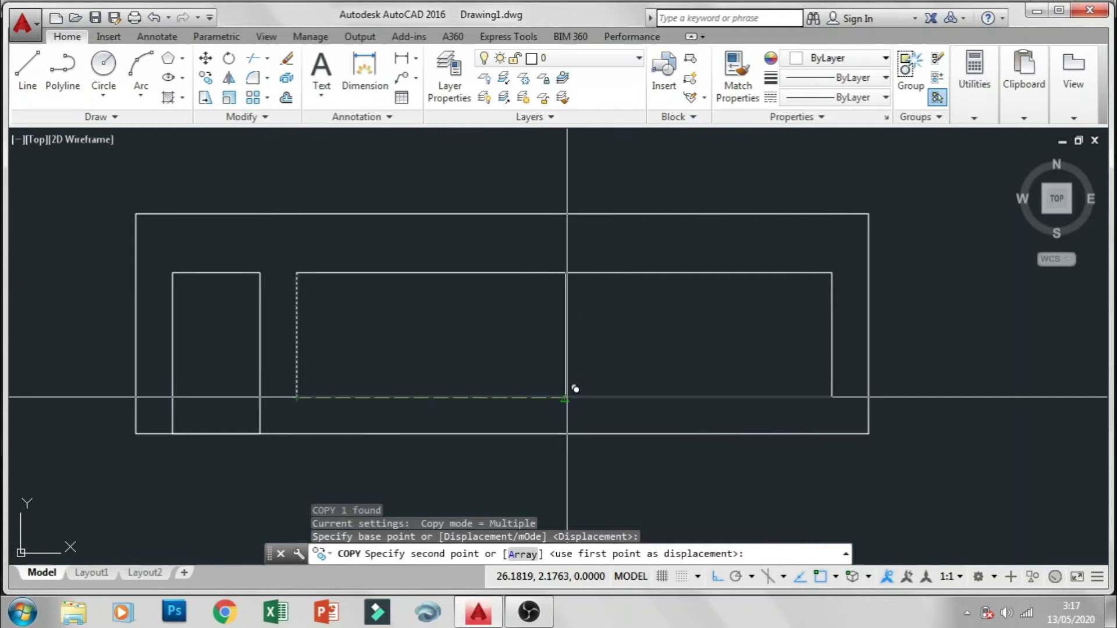
{"action": "left_click", "coordinate": [564, 397]}
{"action": "key", "text": "Escape"}
{"action": "scroll", "coordinate": [606, 331], "scroll_direction": "down", "scroll_amount": 4}
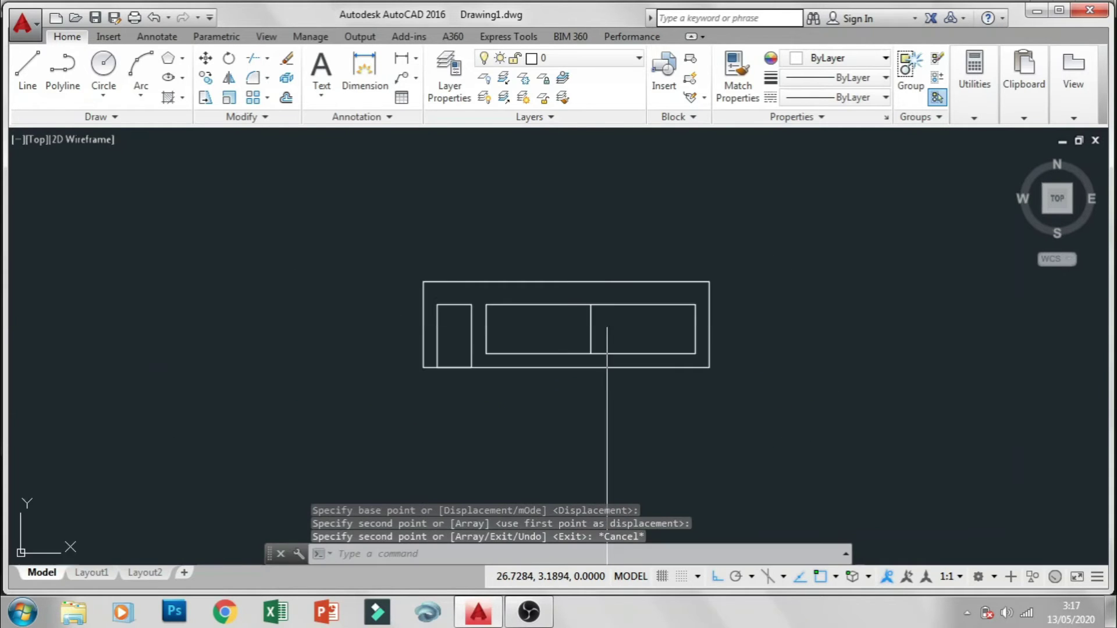
{"action": "scroll", "coordinate": [428, 378], "scroll_direction": "up", "scroll_amount": 3}
{"action": "scroll", "coordinate": [374, 329], "scroll_direction": "up", "scroll_amount": 2}
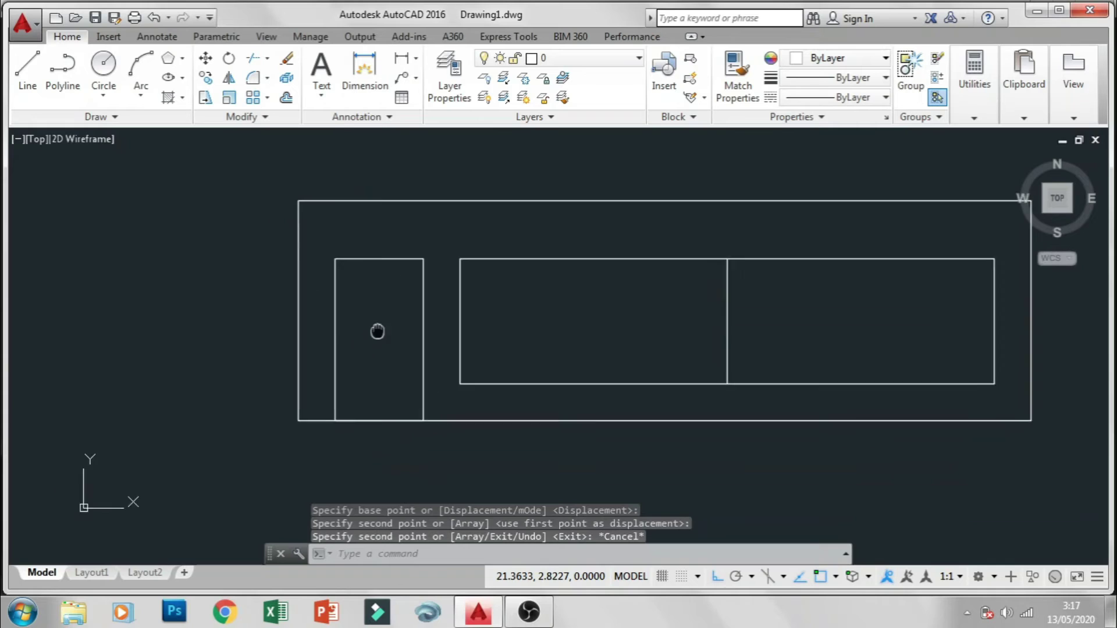
{"action": "scroll", "coordinate": [364, 304], "scroll_direction": "up", "scroll_amount": 2}
{"action": "middle_click_drag", "start_coordinate": [359, 348], "coordinate": [332, 342]}
{"action": "type", "text": "OFF"}
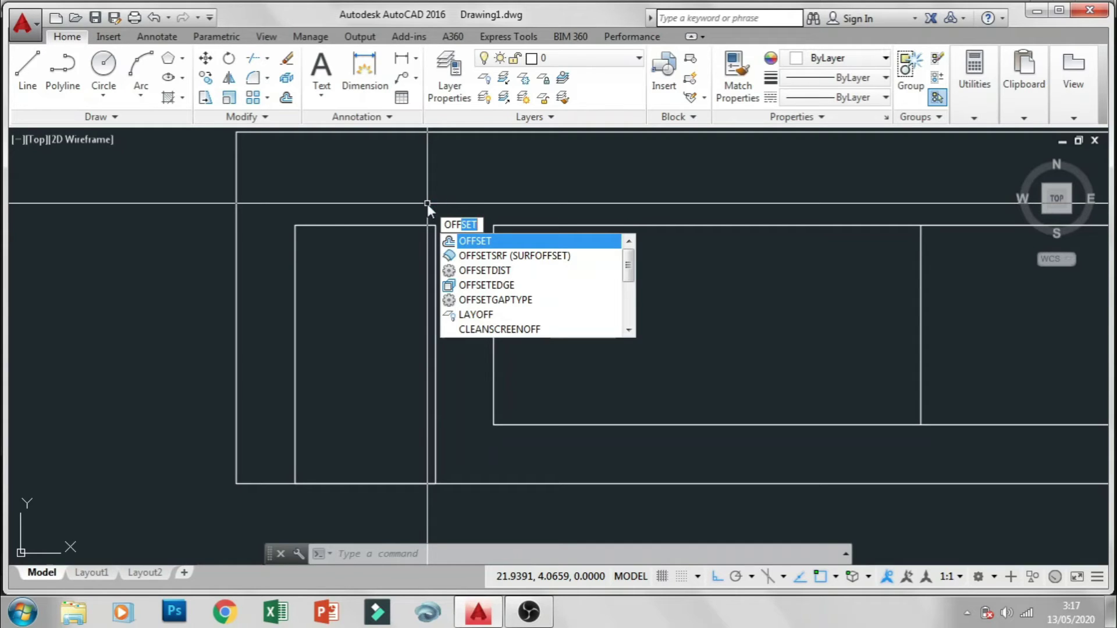
Offset the door rectangle 0.2 units inward to form its frame
{"action": "key", "text": "Return"}
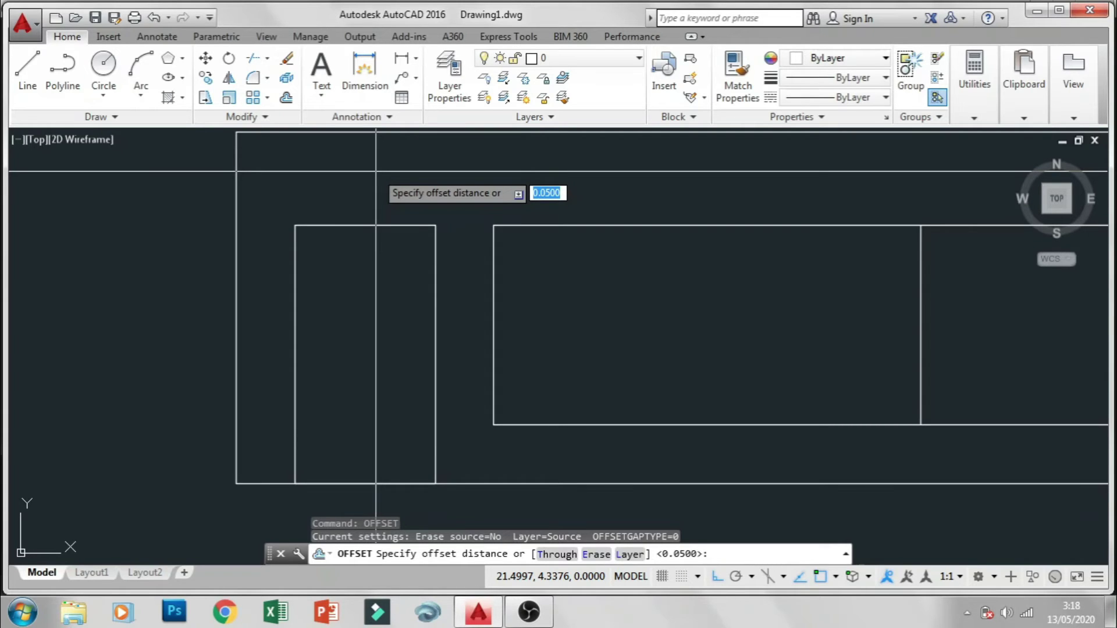
{"action": "type", "text": ".2"}
{"action": "key", "text": "Return"}
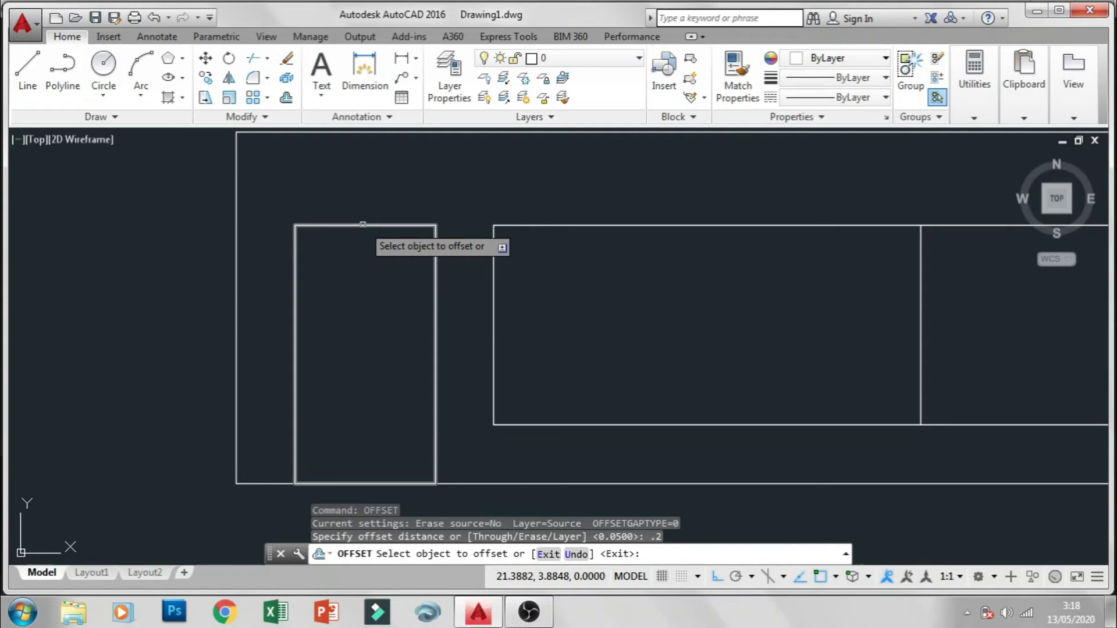
{"action": "left_click", "coordinate": [363, 224]}
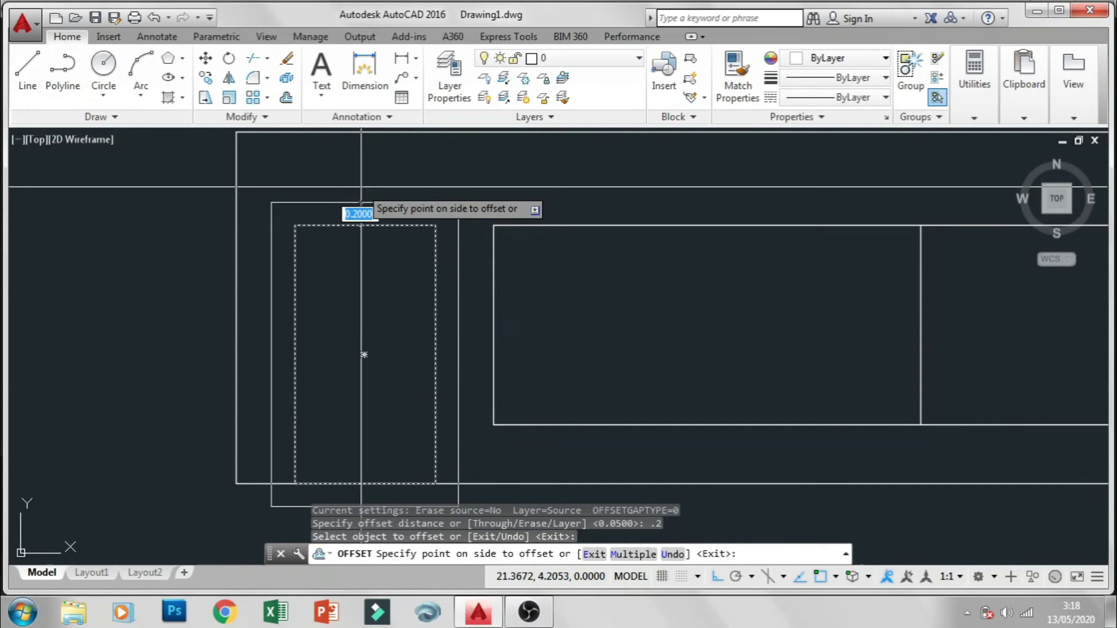
{"action": "left_click", "coordinate": [351, 262]}
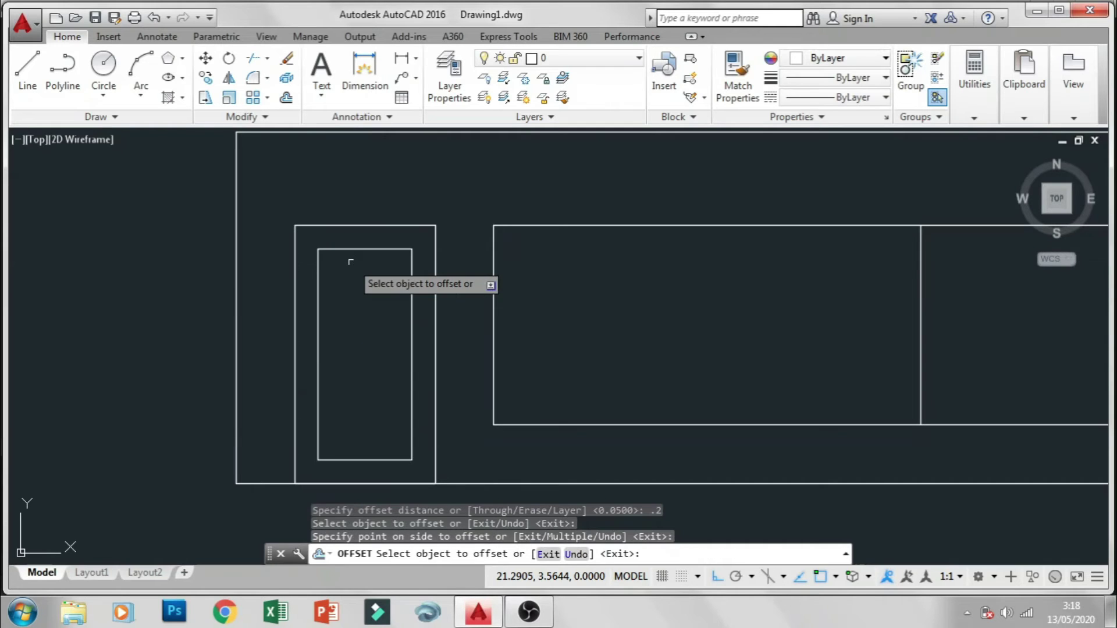
{"action": "key", "text": "Escape"}
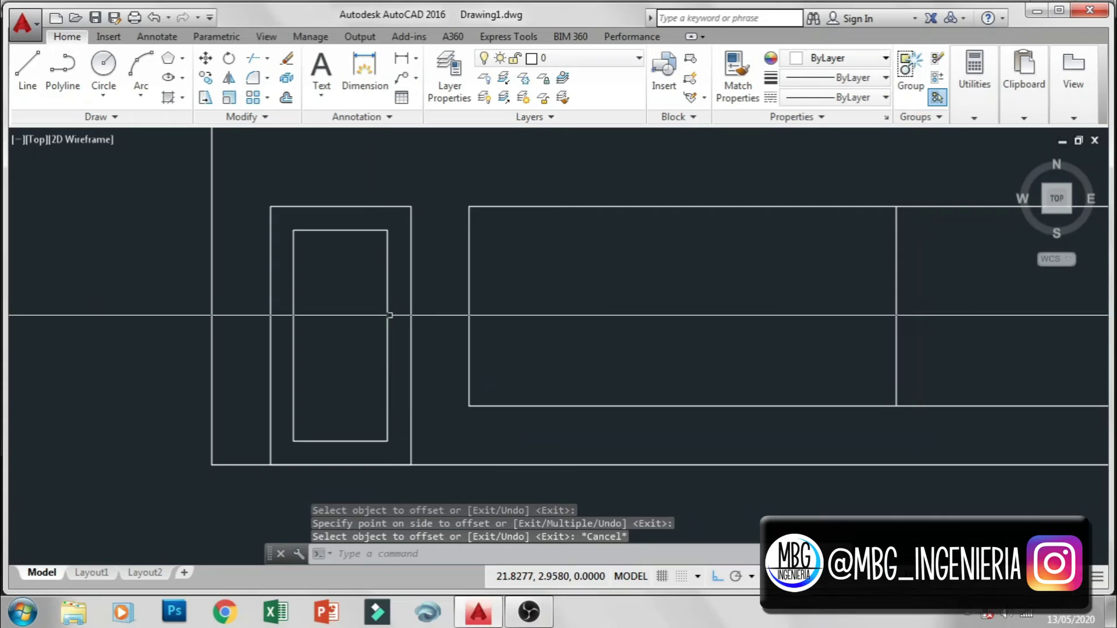
{"action": "scroll", "coordinate": [387, 314], "scroll_direction": "up", "scroll_amount": 3}
Draw a small circle beside the door as the knob
{"action": "type", "text": "c"}
{"action": "key", "text": "Return"}
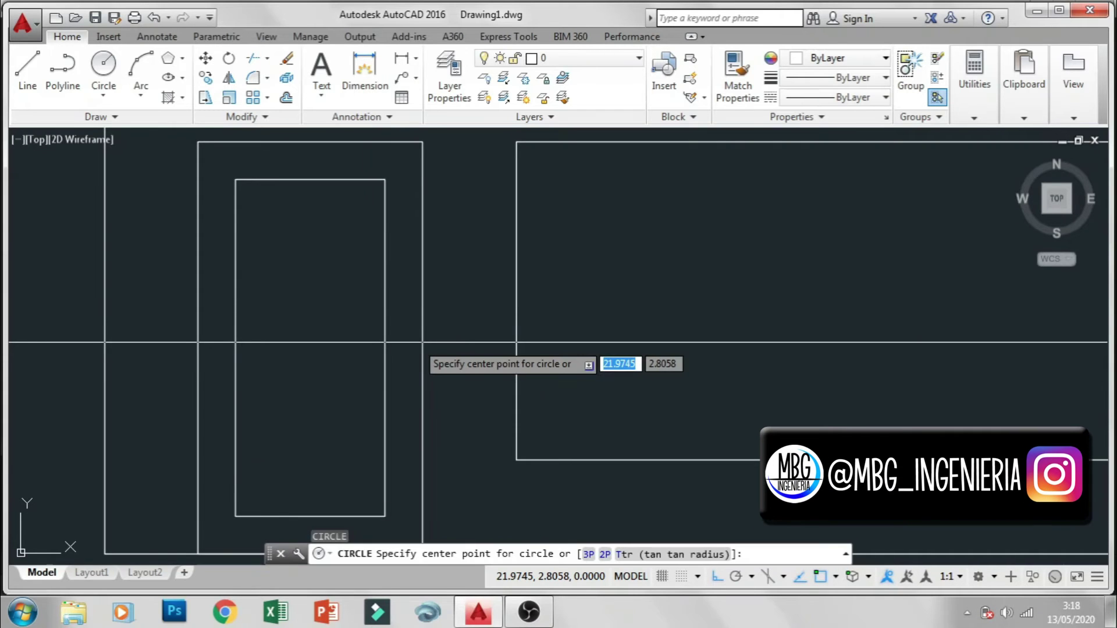
{"action": "left_click", "coordinate": [448, 327]}
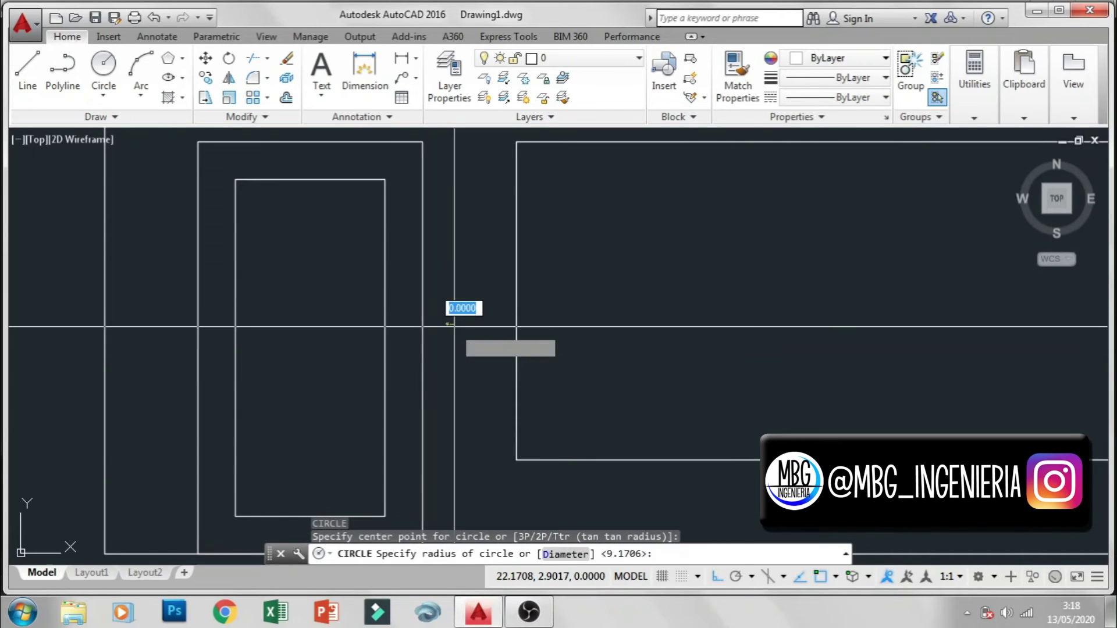
{"action": "left_click", "coordinate": [448, 324]}
{"action": "scroll", "coordinate": [451, 327], "scroll_direction": "down", "scroll_amount": 2}
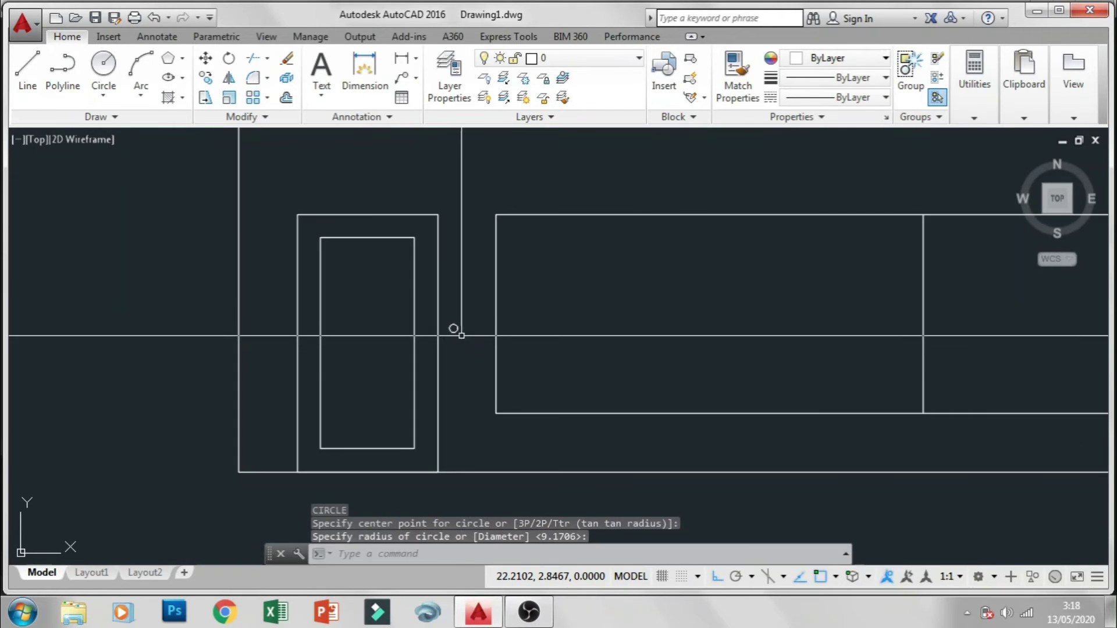
{"action": "scroll", "coordinate": [450, 329], "scroll_direction": "up", "scroll_amount": 2}
{"action": "scroll", "coordinate": [445, 322], "scroll_direction": "up", "scroll_amount": 2}
{"action": "left_click", "coordinate": [442, 319]}
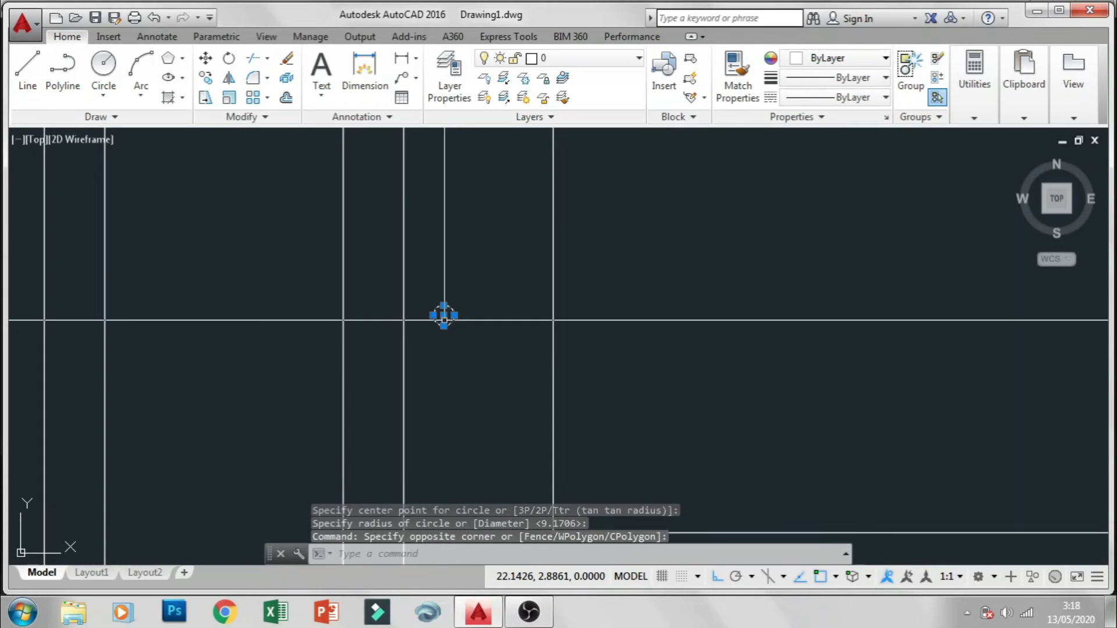
{"action": "scroll", "coordinate": [444, 321], "scroll_direction": "up", "scroll_amount": 3}
{"action": "left_click", "coordinate": [440, 337]}
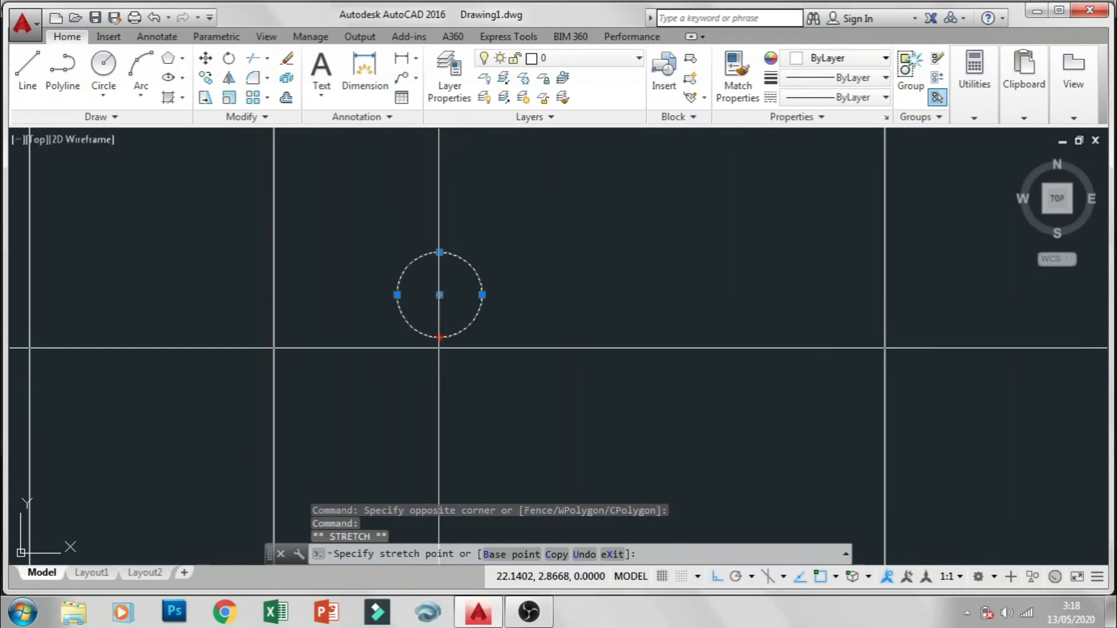
{"action": "scroll", "coordinate": [512, 343], "scroll_direction": "down", "scroll_amount": 5}
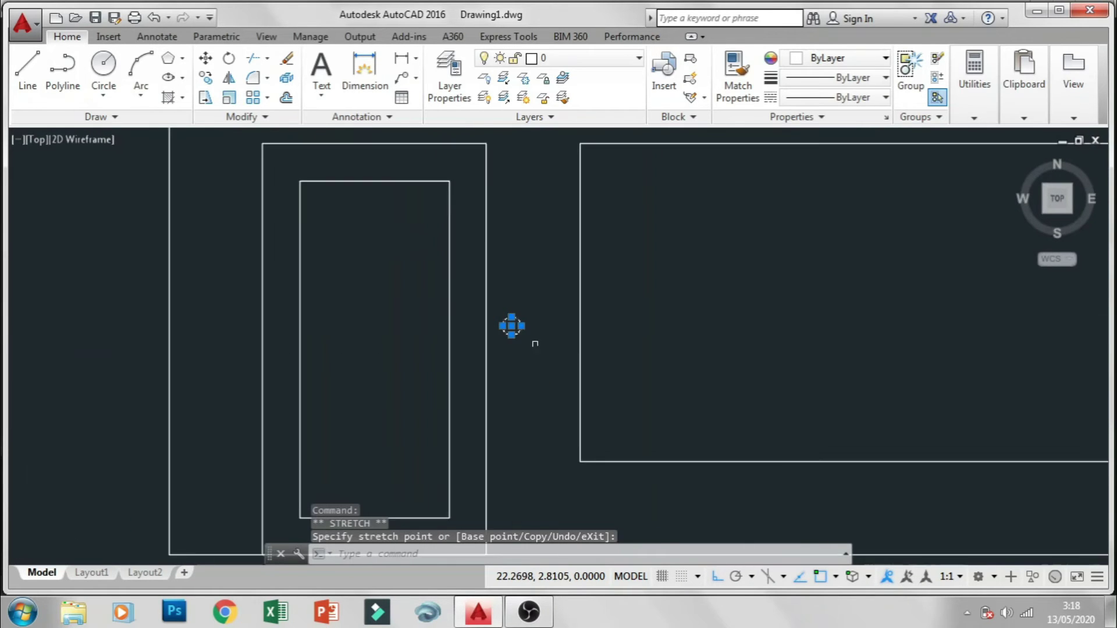
{"action": "key", "text": "Escape"}
Move the knob circle inside the door's right side with Ortho off
{"action": "type", "text": "m"}
{"action": "key", "text": "Return"}
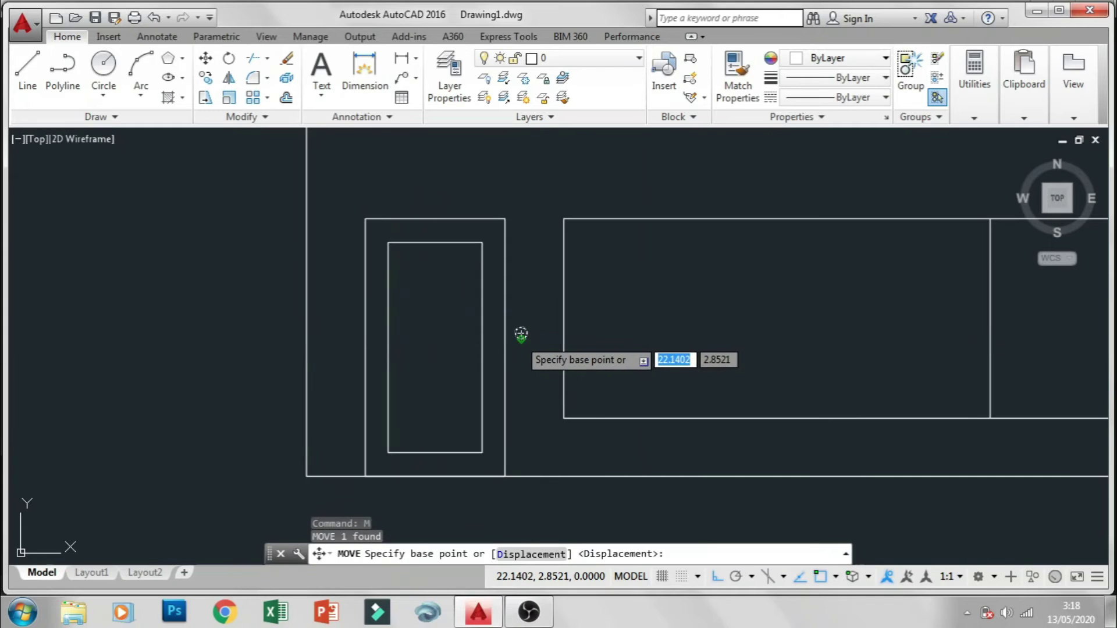
{"action": "scroll", "coordinate": [520, 333], "scroll_direction": "up", "scroll_amount": 2}
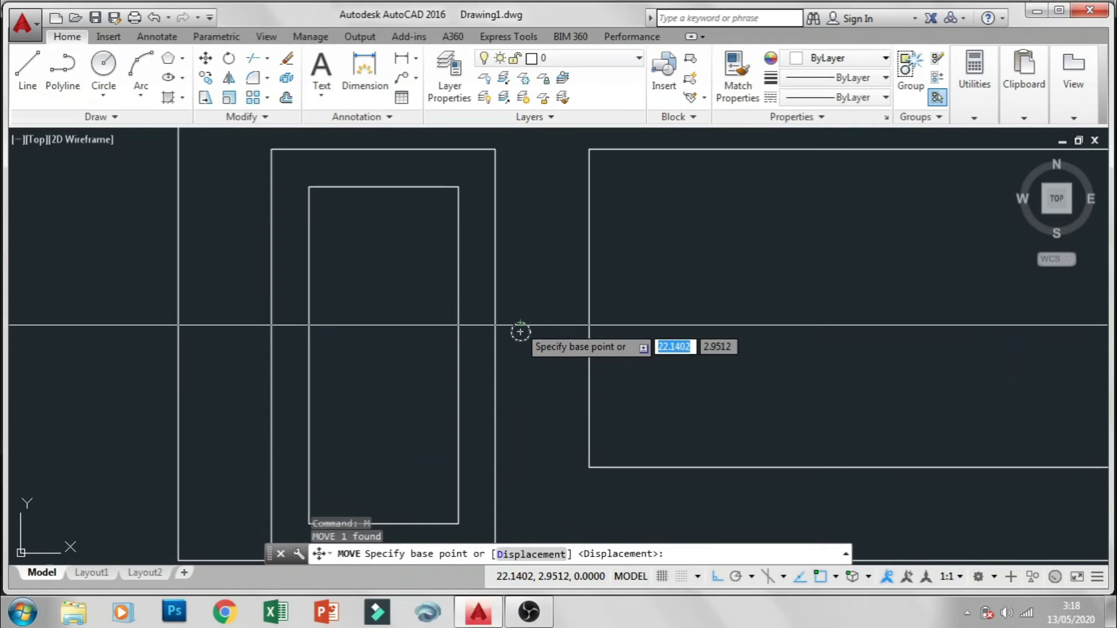
{"action": "left_click", "coordinate": [521, 331]}
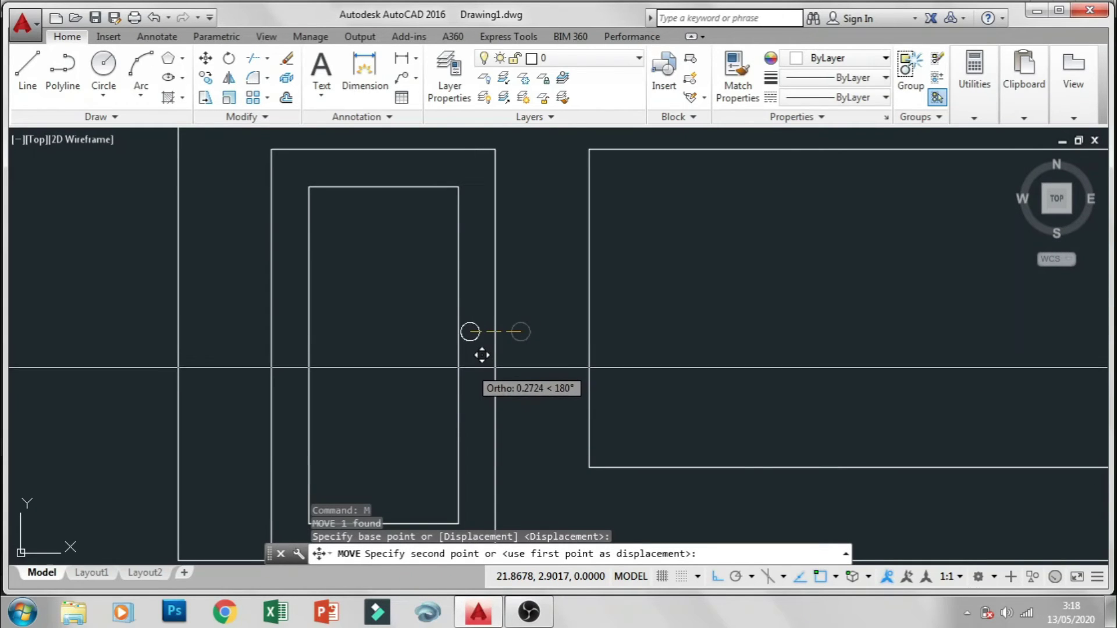
{"action": "key", "text": "F8"}
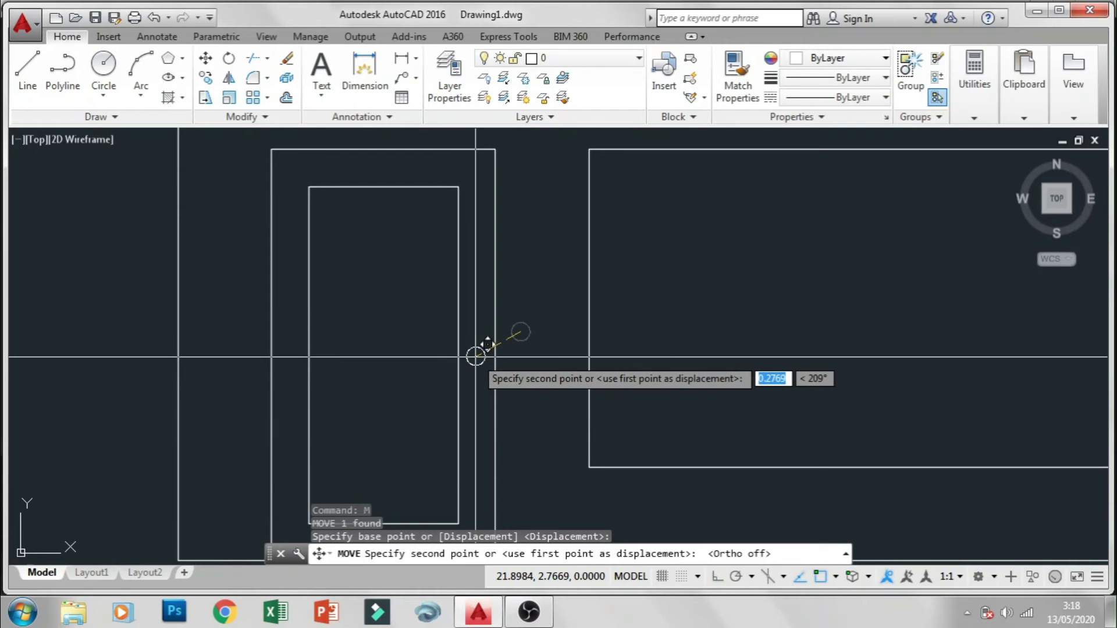
{"action": "key", "text": "Escape"}
{"action": "scroll", "coordinate": [516, 336], "scroll_direction": "down", "scroll_amount": 1}
{"action": "scroll", "coordinate": [515, 337], "scroll_direction": "down", "scroll_amount": 1}
{"action": "scroll", "coordinate": [425, 329], "scroll_direction": "down", "scroll_amount": 2}
{"action": "middle_click_drag", "start_coordinate": [461, 336], "coordinate": [388, 336]}
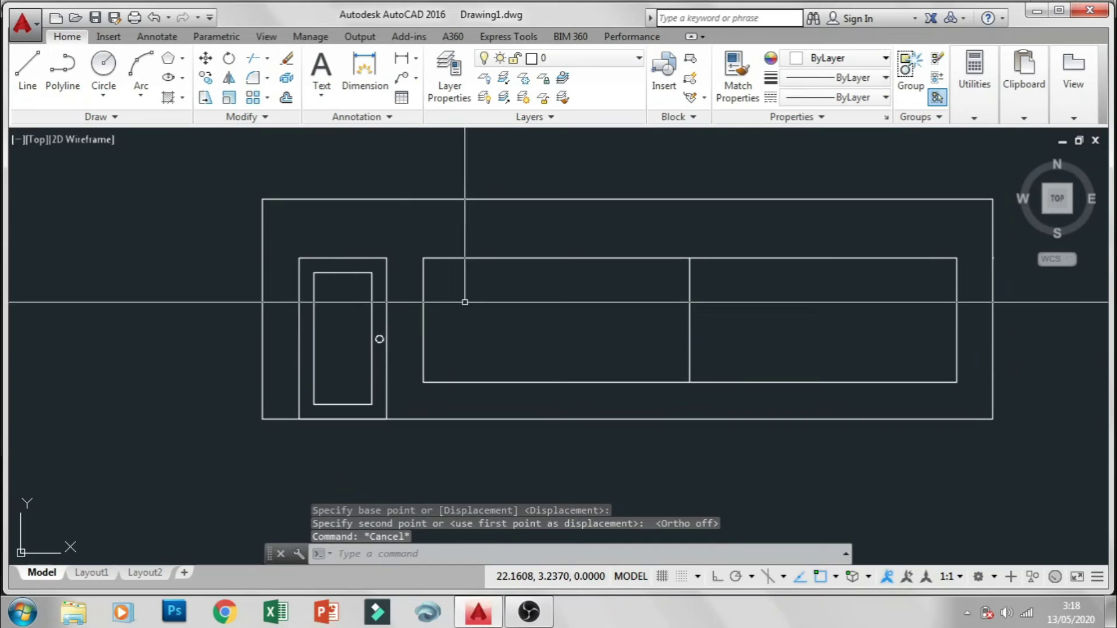
Stretch the left wall line's top end upward by 1
{"action": "middle_click_drag", "start_coordinate": [493, 234], "coordinate": [471, 263]}
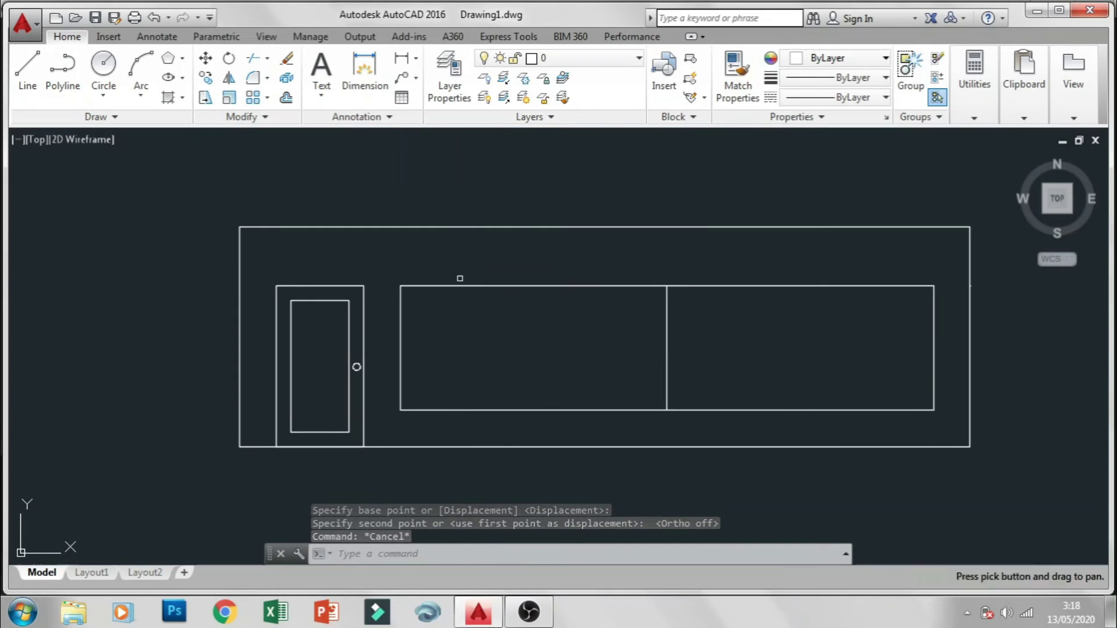
{"action": "middle_click_drag", "start_coordinate": [424, 324], "coordinate": [401, 379]}
{"action": "left_click", "coordinate": [240, 310]}
{"action": "left_click", "coordinate": [198, 297]}
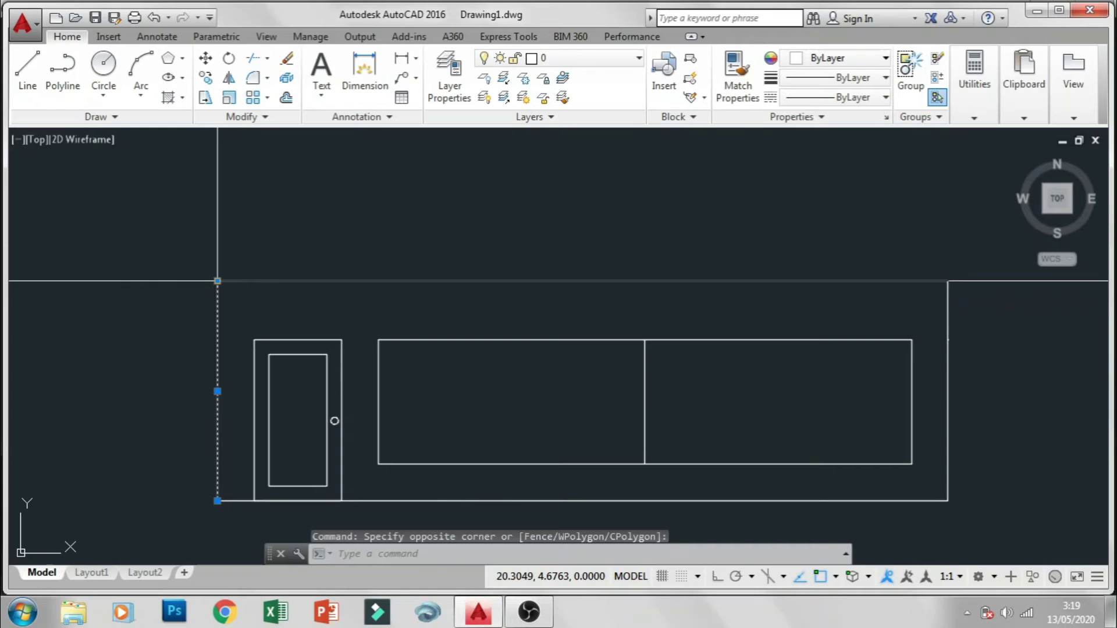
{"action": "left_click", "coordinate": [218, 280]}
{"action": "type", "text": "1"}
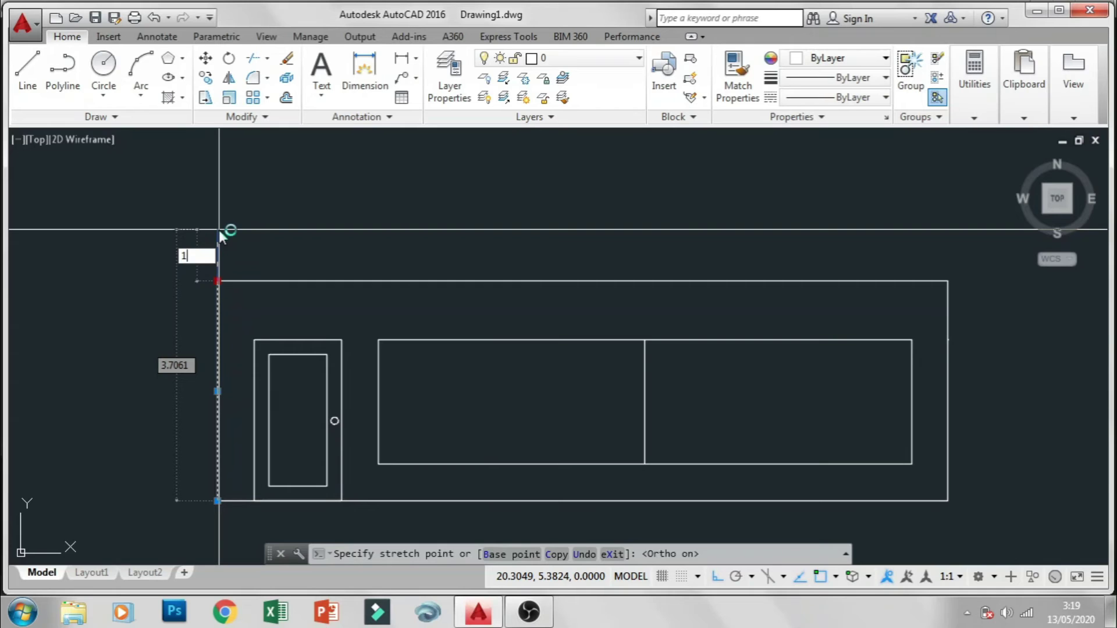
{"action": "key", "text": "Return"}
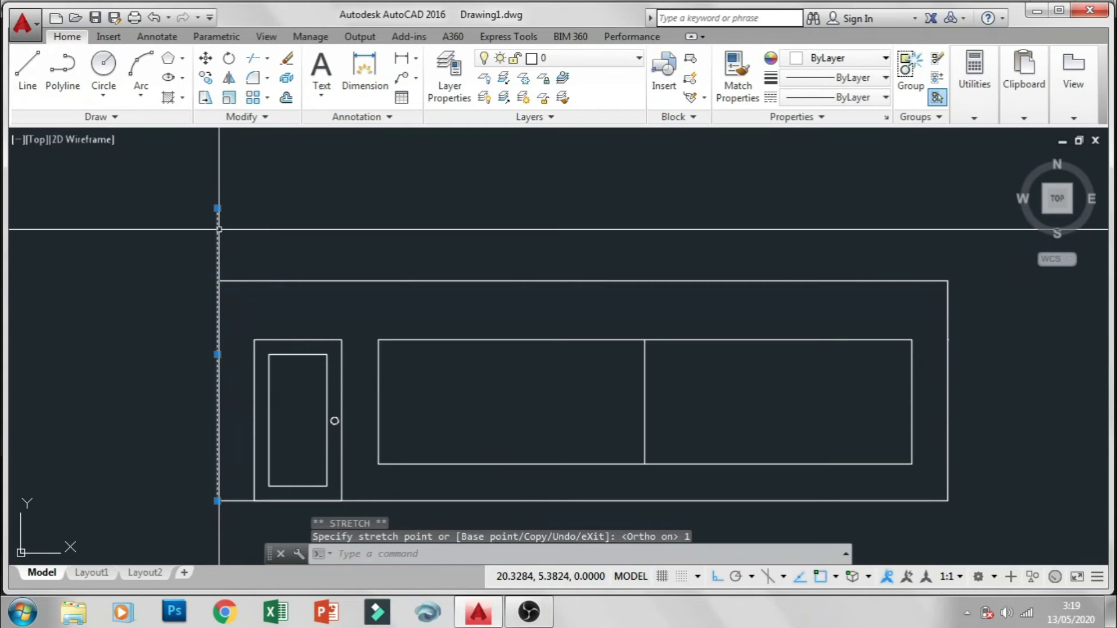
{"action": "key", "text": "Escape"}
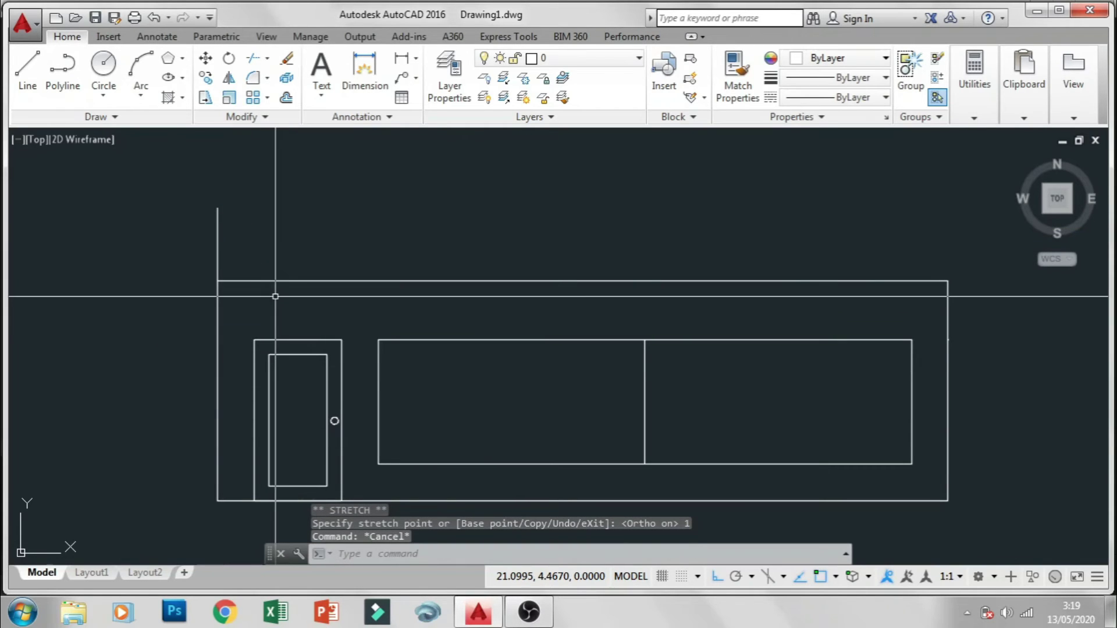
Raise the top line's left endpoint so the roof slopes down to the right
{"action": "left_click", "coordinate": [232, 281]}
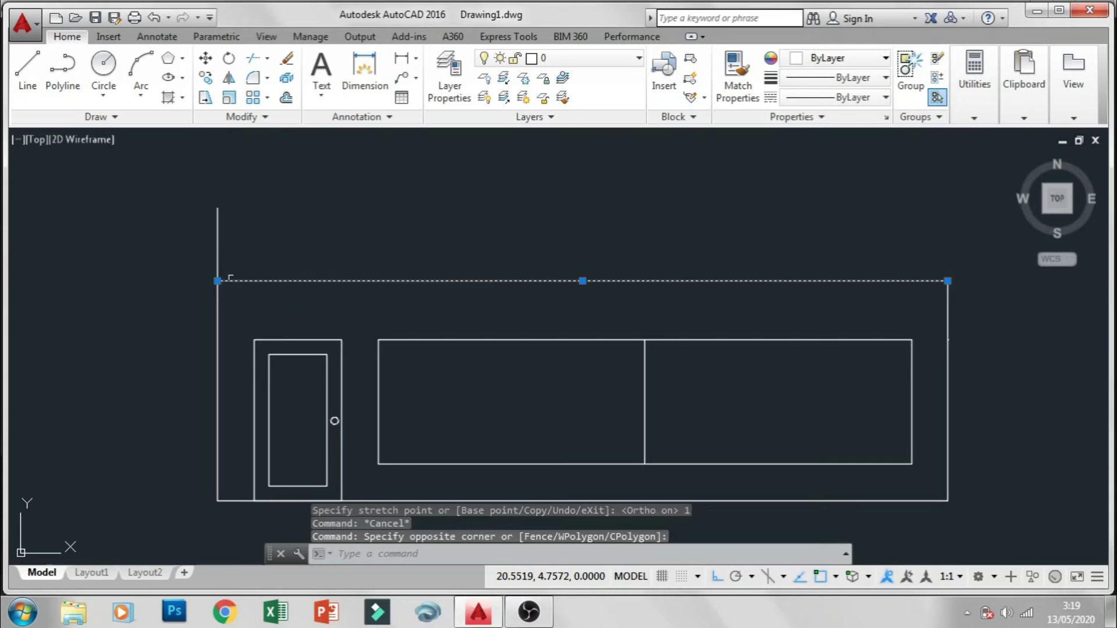
{"action": "left_click", "coordinate": [217, 281]}
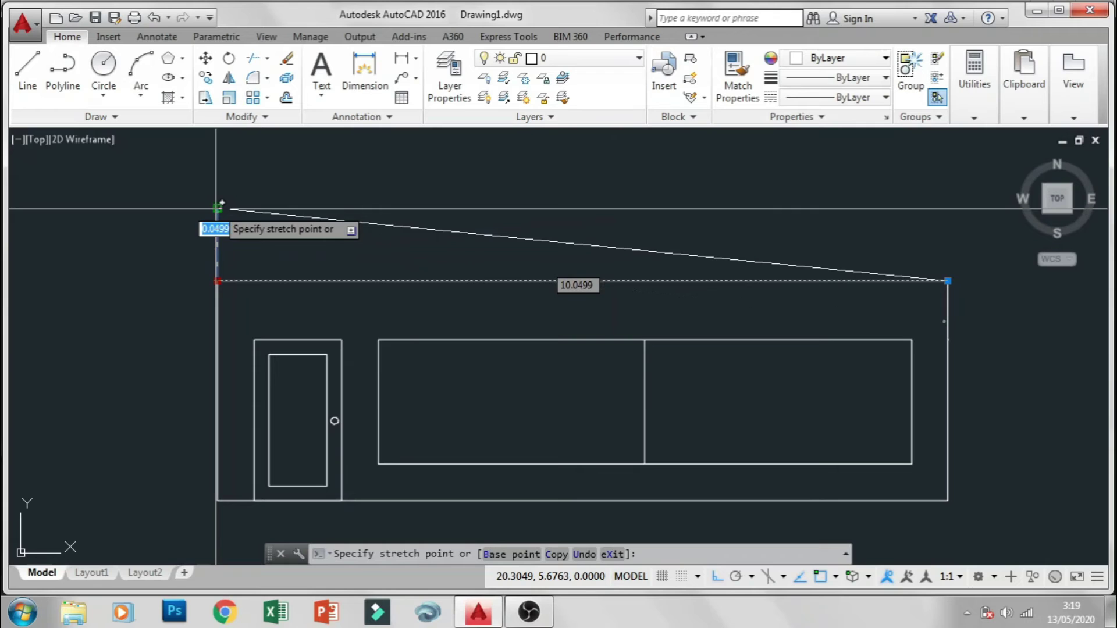
{"action": "left_click", "coordinate": [218, 208]}
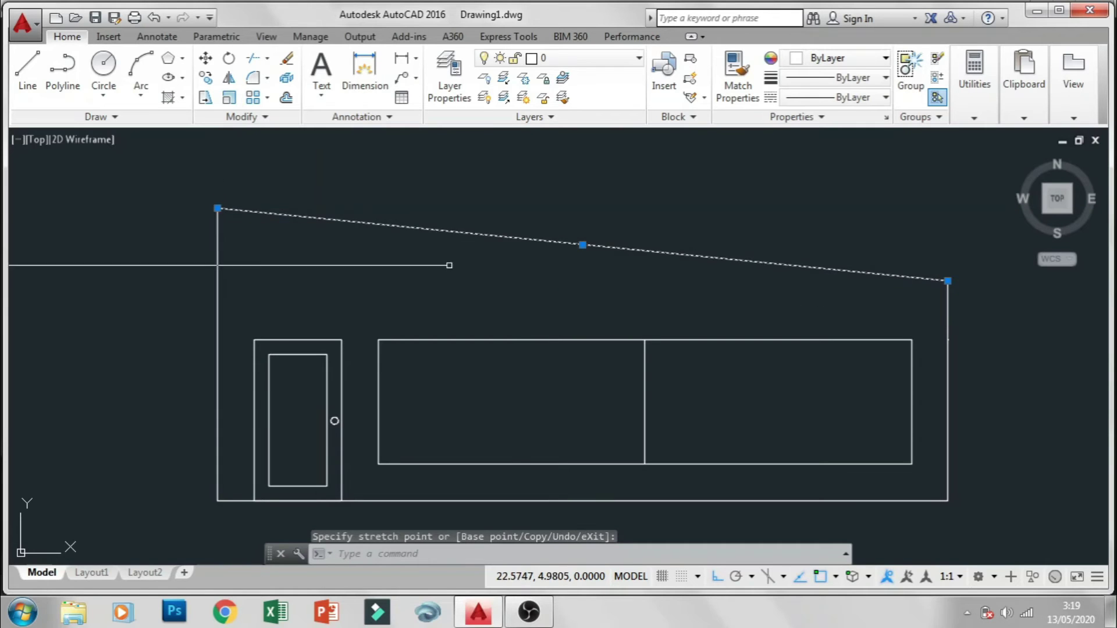
{"action": "middle_click_drag", "start_coordinate": [590, 236], "coordinate": [551, 263]}
{"action": "type", "text": "o"}
{"action": "key", "text": "Return"}
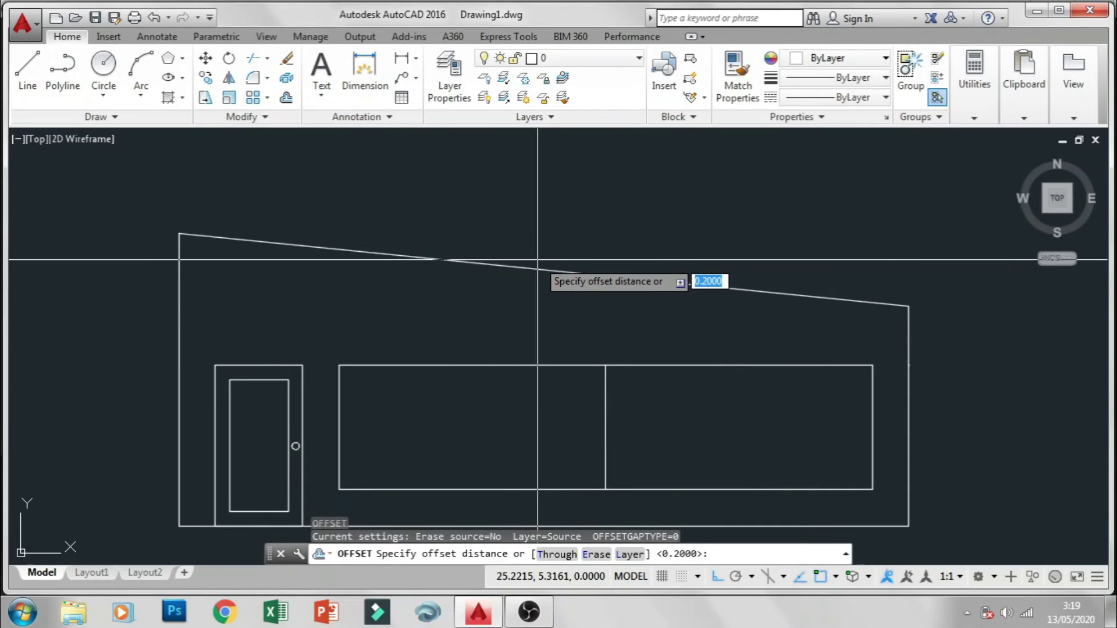
Offset the sloped roof line 0.05 units upward
{"action": "type", "text": ".05"}
{"action": "key", "text": "Return"}
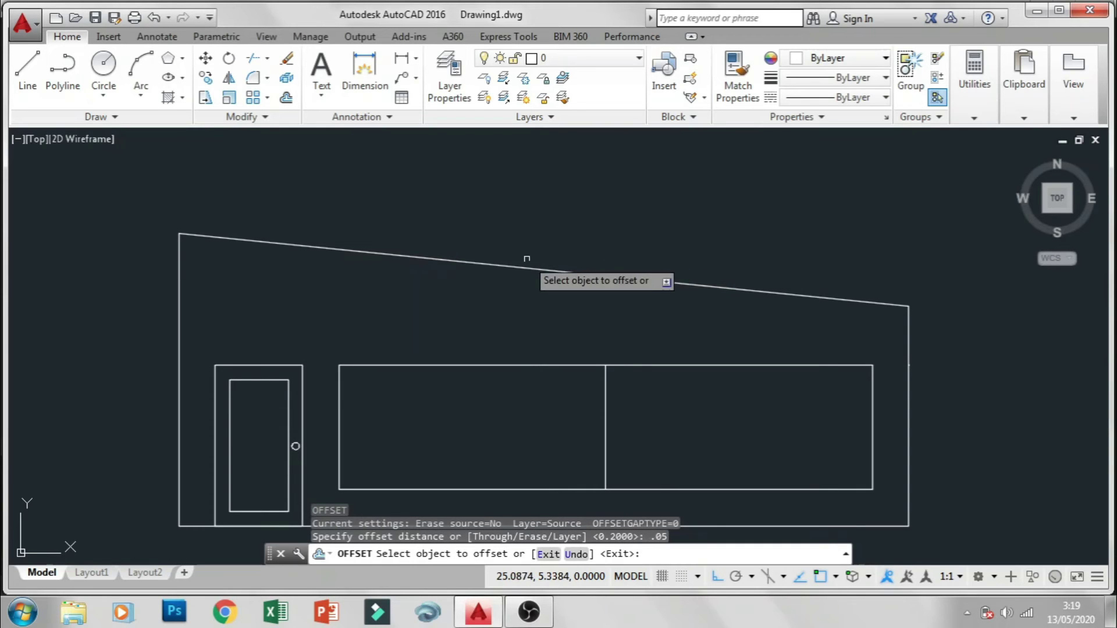
{"action": "left_click", "coordinate": [508, 266]}
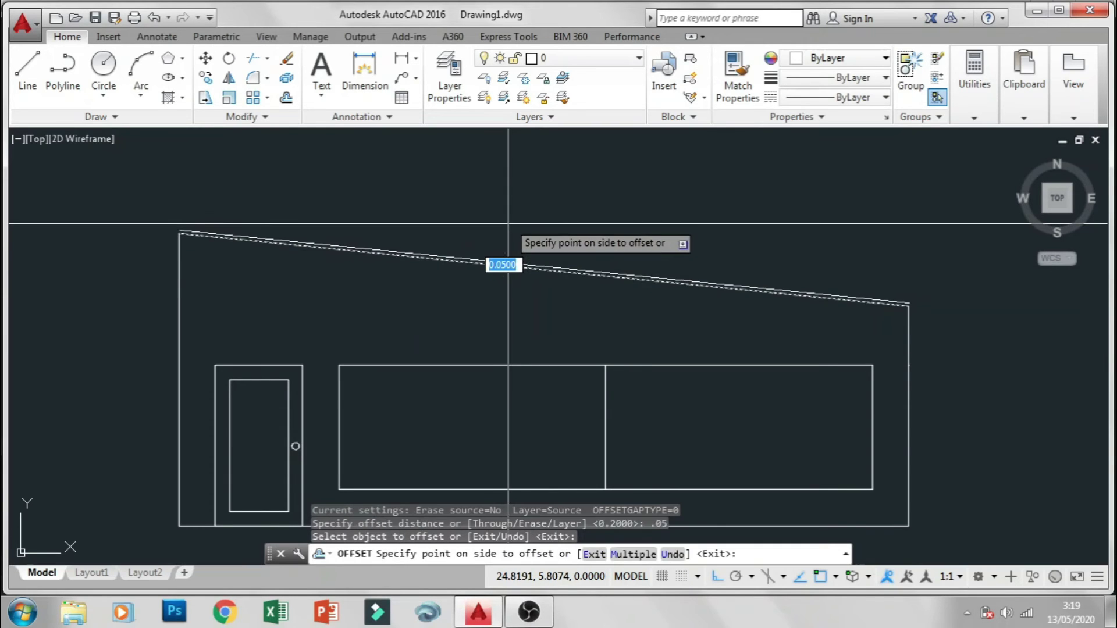
{"action": "left_click", "coordinate": [509, 224]}
{"action": "key", "text": "Escape"}
Zoom and pan to inspect the whole elevation with its doubled roofline
{"action": "scroll", "coordinate": [809, 291], "scroll_direction": "down", "scroll_amount": 2}
{"action": "middle_click_drag", "start_coordinate": [793, 299], "coordinate": [703, 311]}
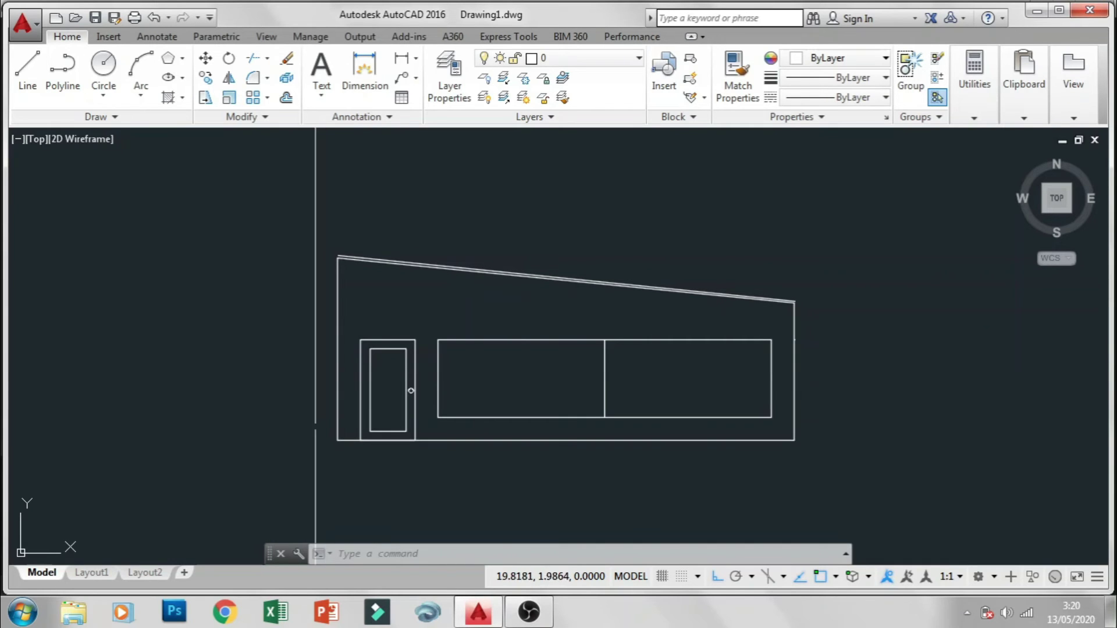
{"action": "scroll", "coordinate": [336, 262], "scroll_direction": "up", "scroll_amount": 2}
{"action": "scroll", "coordinate": [336, 265], "scroll_direction": "up", "scroll_amount": 1}
{"action": "scroll", "coordinate": [336, 270], "scroll_direction": "up", "scroll_amount": 1}
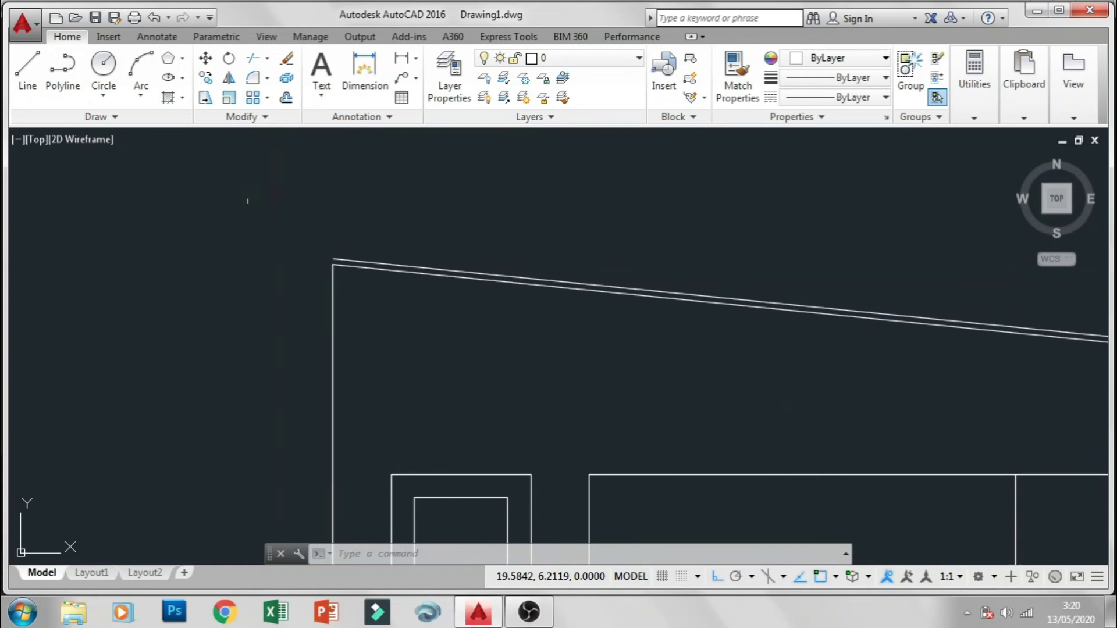
{"action": "scroll", "coordinate": [365, 347], "scroll_direction": "down", "scroll_amount": 2}
{"action": "middle_click_drag", "start_coordinate": [365, 347], "coordinate": [194, 272]}
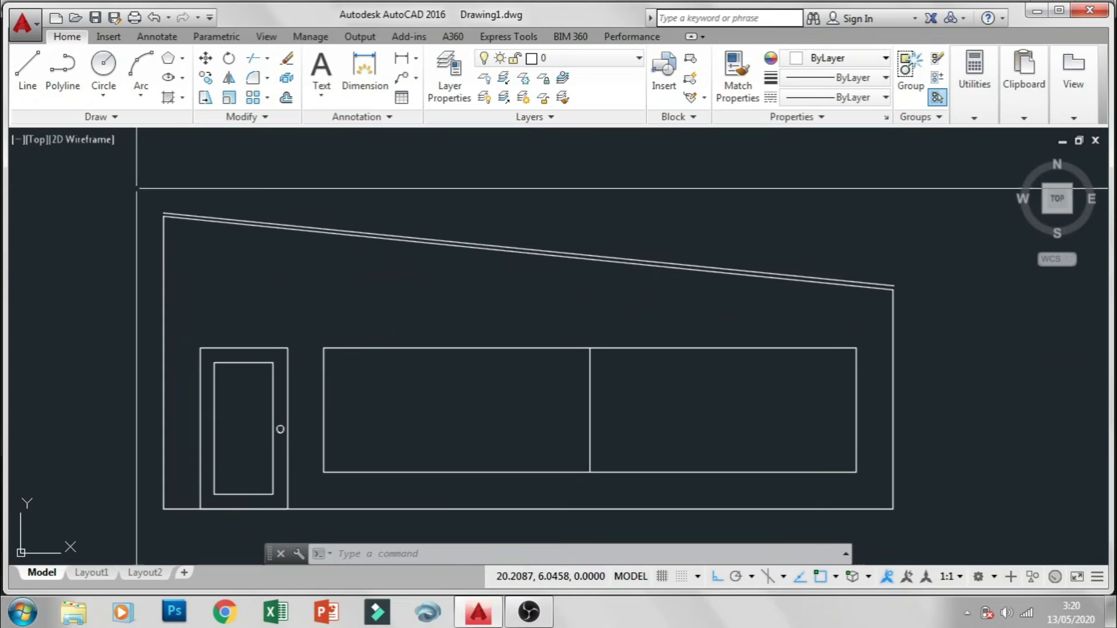
{"action": "scroll", "coordinate": [242, 232], "scroll_direction": "down", "scroll_amount": 2}
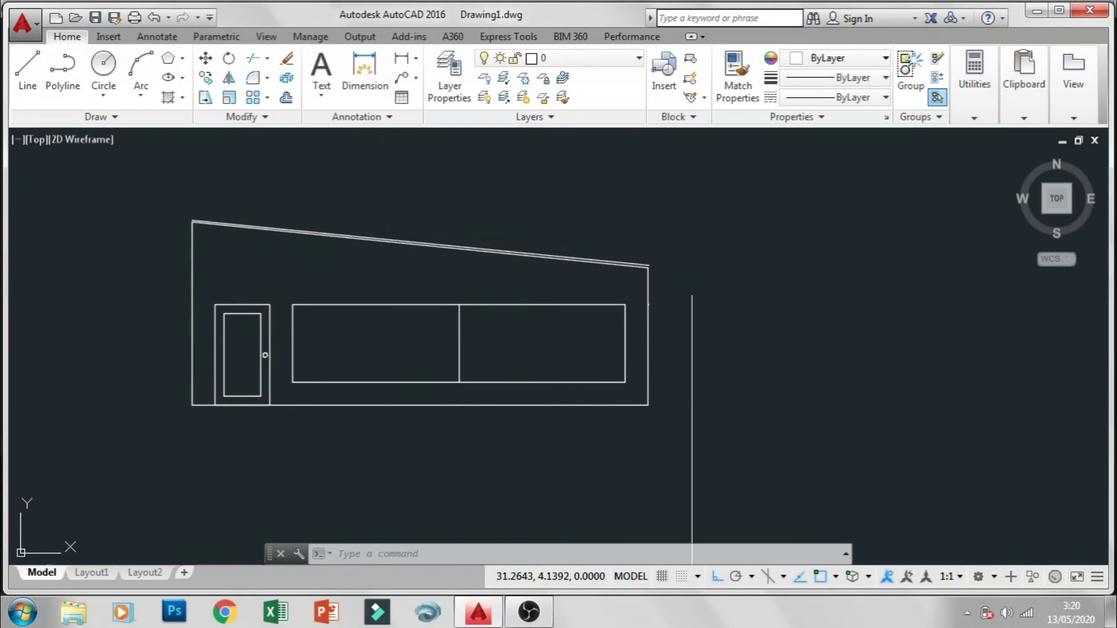
{"action": "scroll", "coordinate": [669, 279], "scroll_direction": "up", "scroll_amount": 2}
{"action": "scroll", "coordinate": [671, 279], "scroll_direction": "up", "scroll_amount": 2}
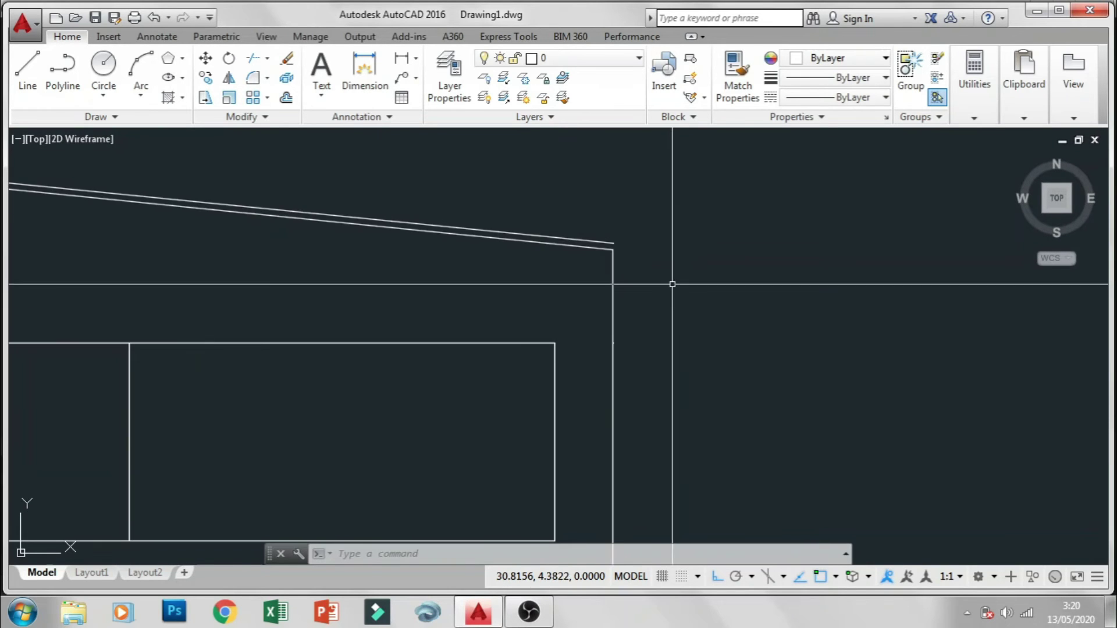
Draw a short vertical polyline up the building's right wall
{"action": "type", "text": "pl"}
{"action": "key", "text": "Return"}
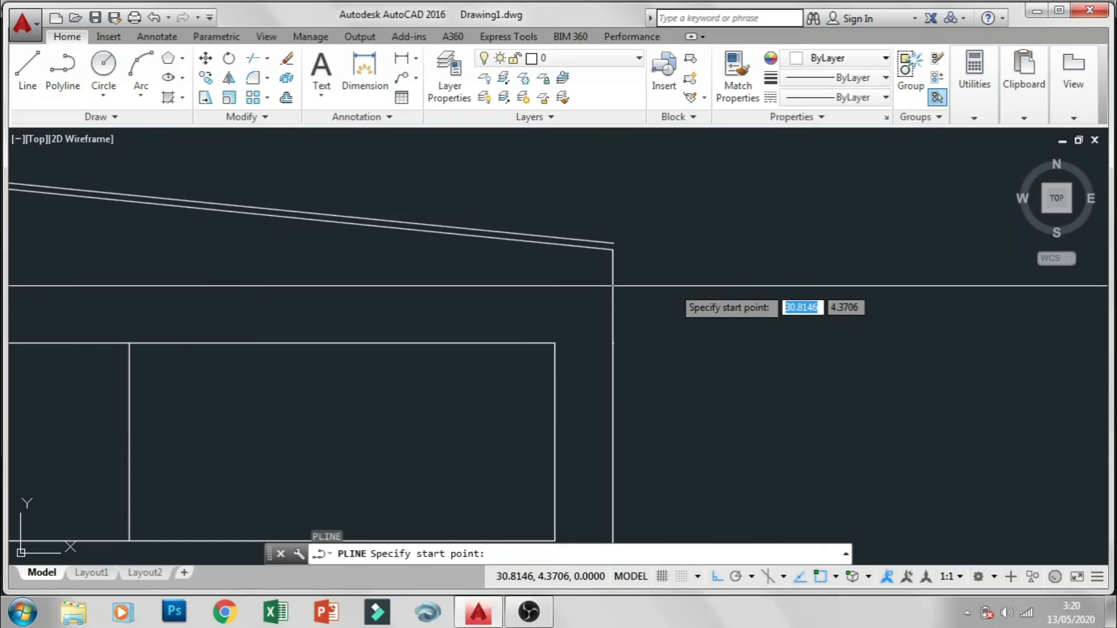
{"action": "left_click", "coordinate": [612, 319]}
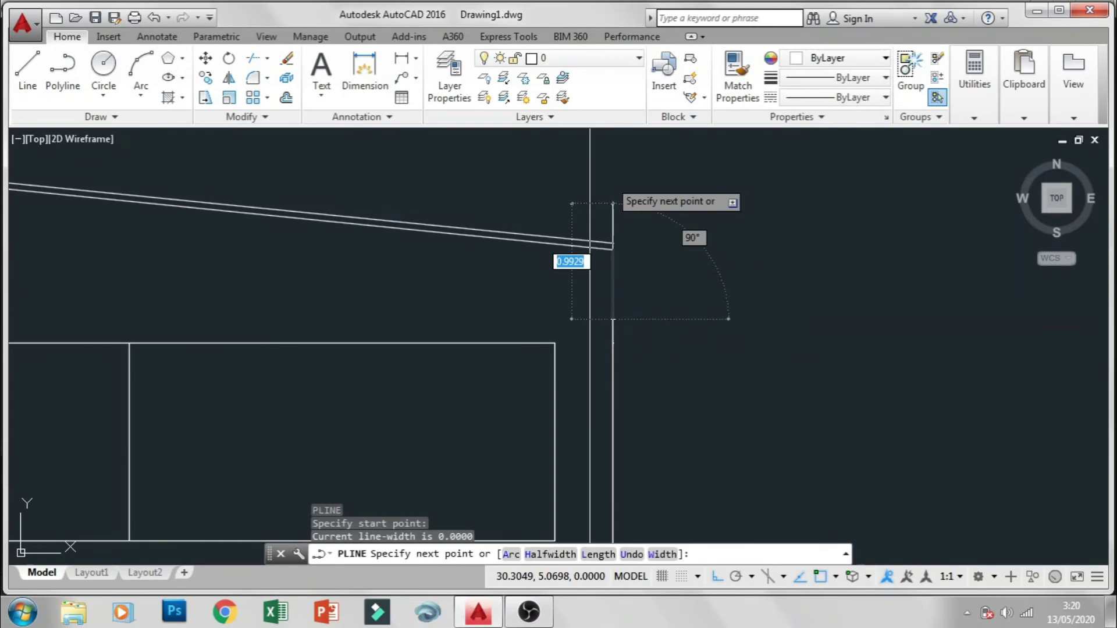
{"action": "left_click", "coordinate": [612, 172]}
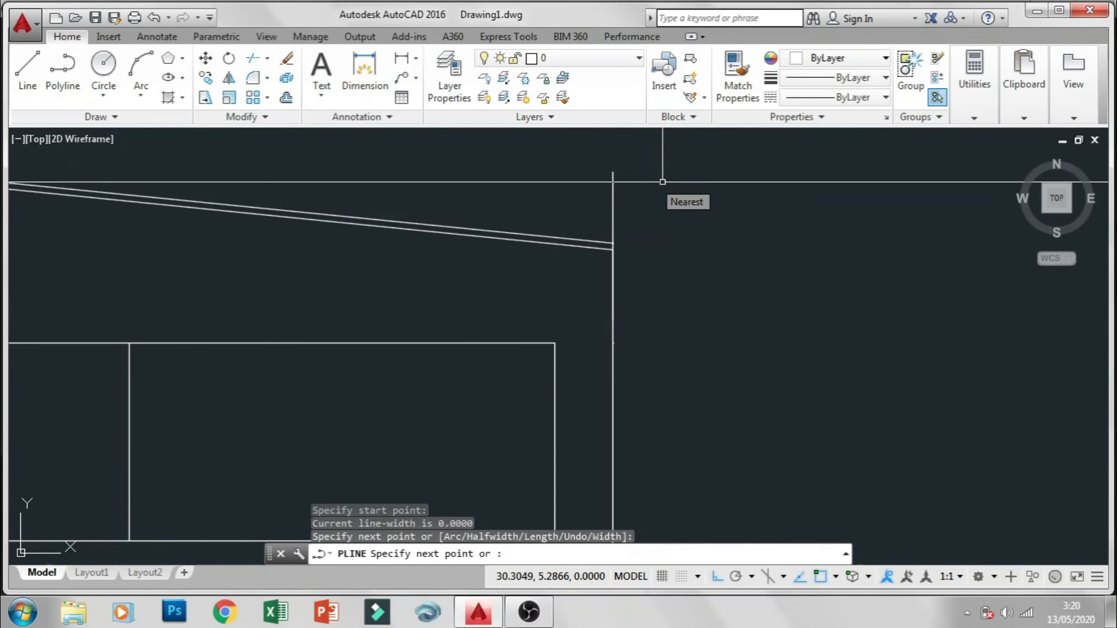
{"action": "key", "text": "Escape"}
Move the new vertical line 1 unit to the right of the wall
{"action": "left_click", "coordinate": [651, 198]}
{"action": "left_click", "coordinate": [594, 193]}
{"action": "type", "text": "m"}
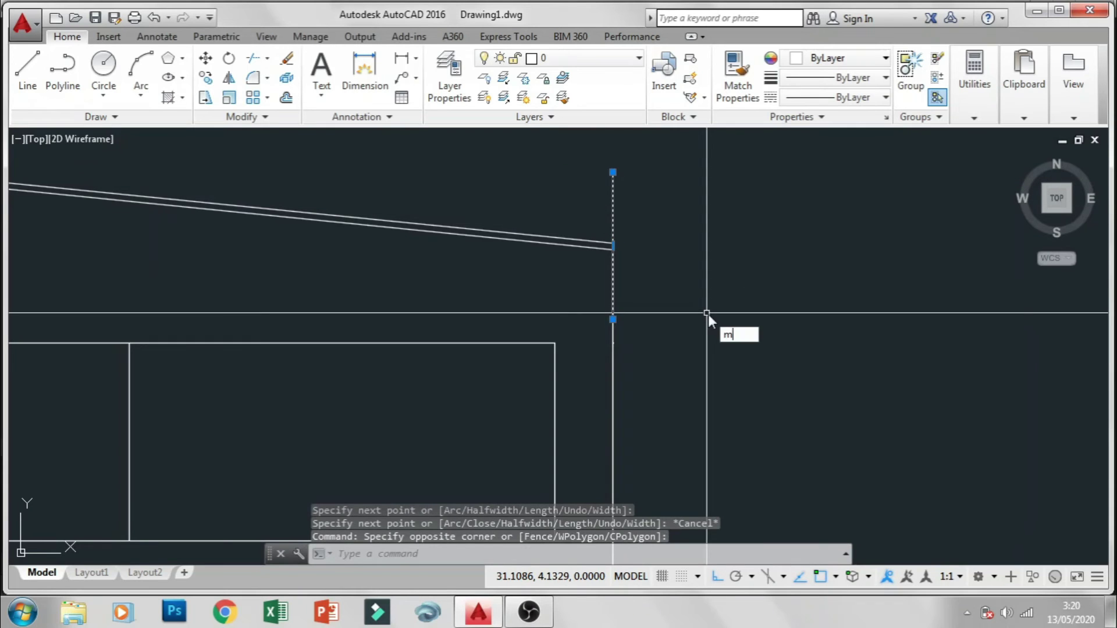
{"action": "key", "text": "Return"}
{"action": "left_click", "coordinate": [685, 359]}
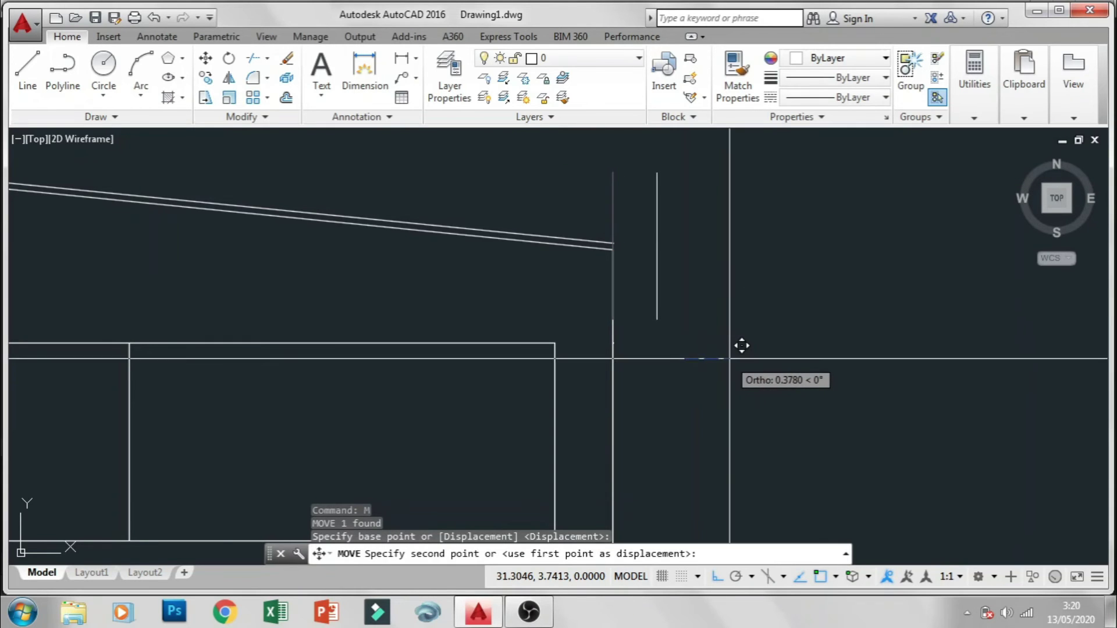
{"action": "type", "text": "1"}
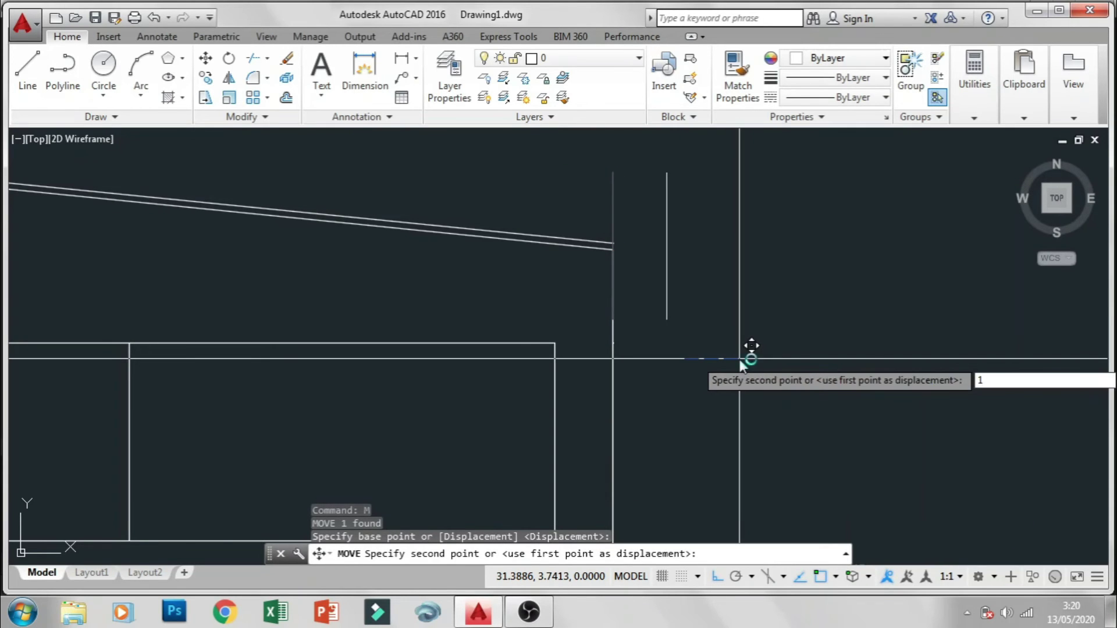
{"action": "key", "text": "Return"}
{"action": "scroll", "coordinate": [736, 358], "scroll_direction": "down", "scroll_amount": 3}
{"action": "scroll", "coordinate": [732, 358], "scroll_direction": "down", "scroll_amount": 2}
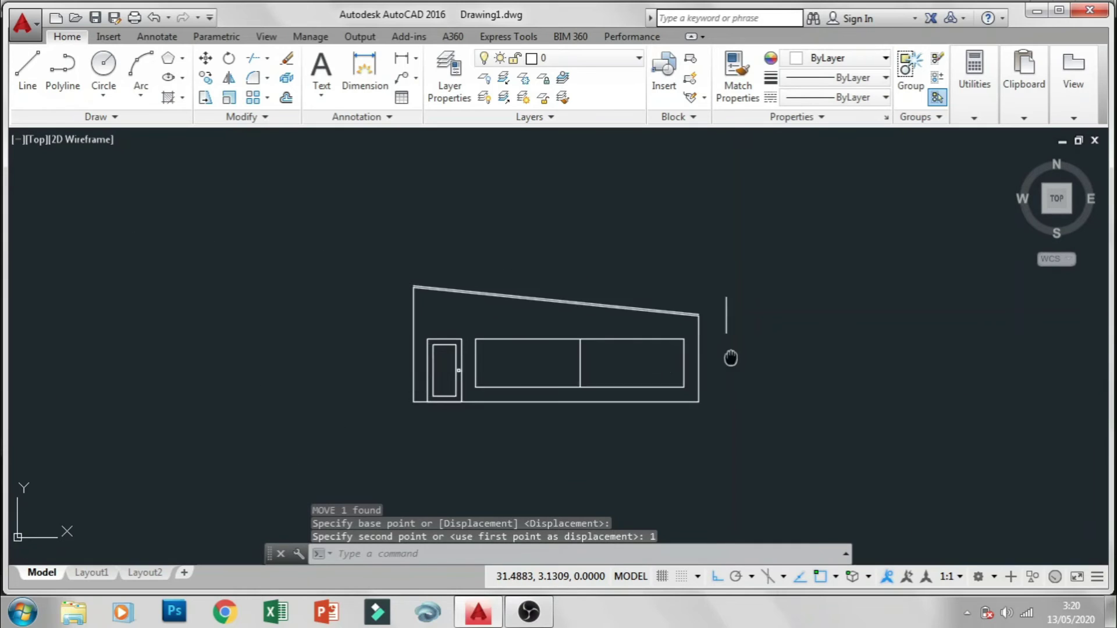
{"action": "scroll", "coordinate": [731, 358], "scroll_direction": "up", "scroll_amount": 2}
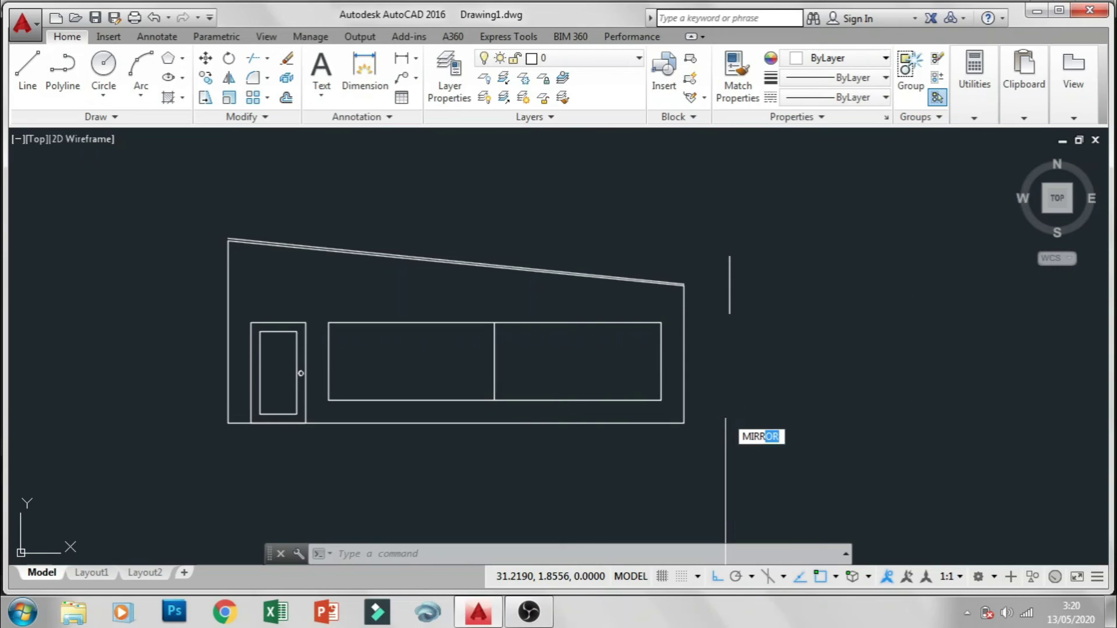
Mirror the short line across a vertical axis through the bottom wall's midpoint, keeping the source
{"action": "key", "text": "Return"}
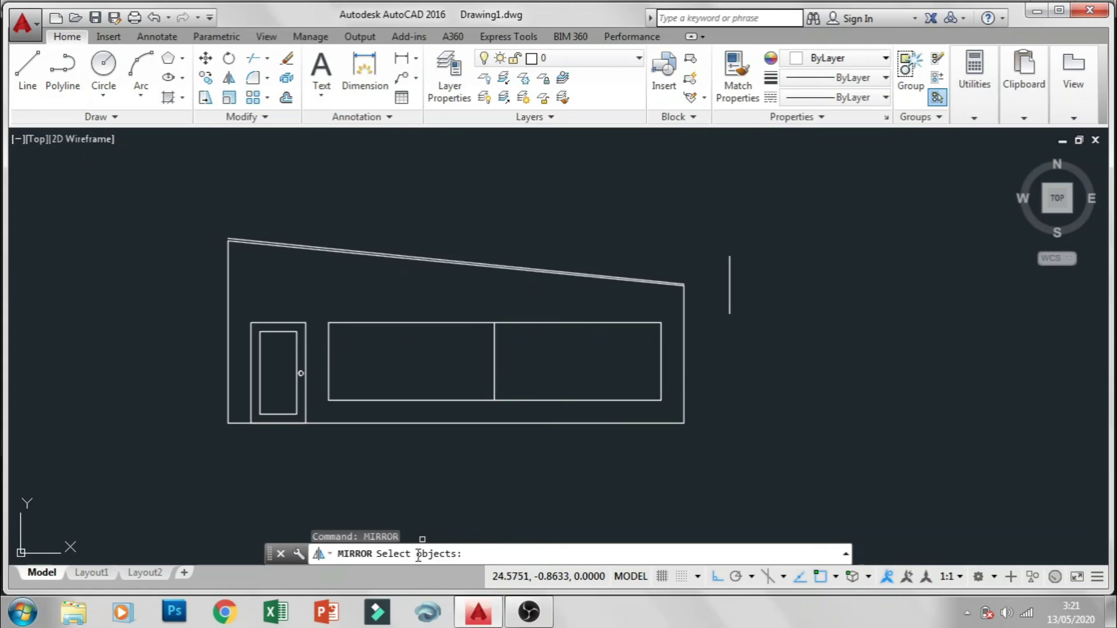
{"action": "left_click", "coordinate": [730, 303]}
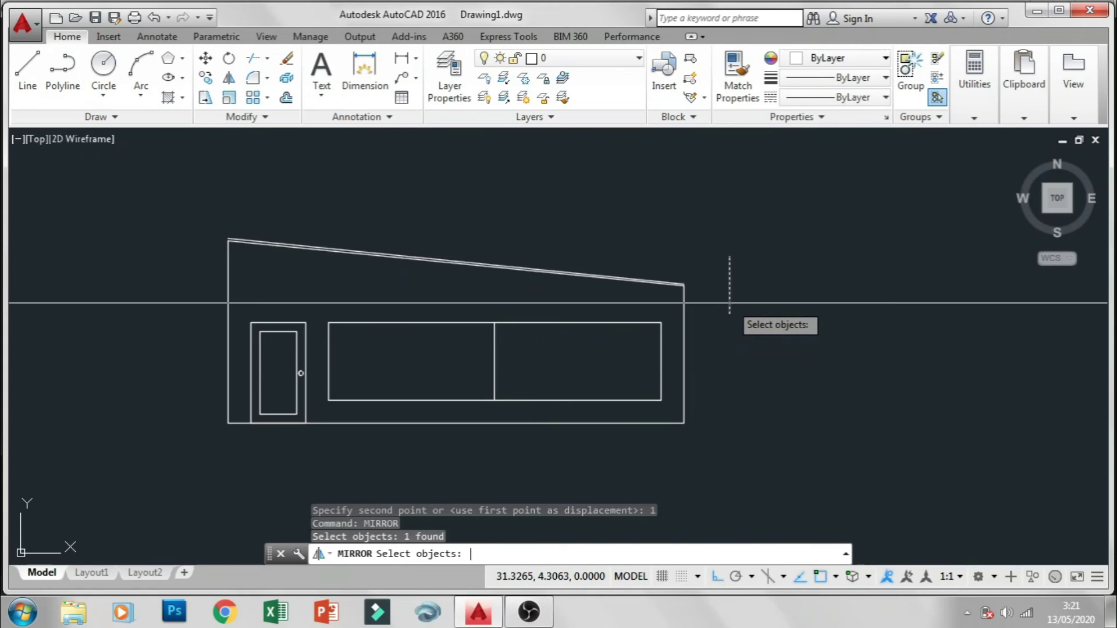
{"action": "key", "text": "Return"}
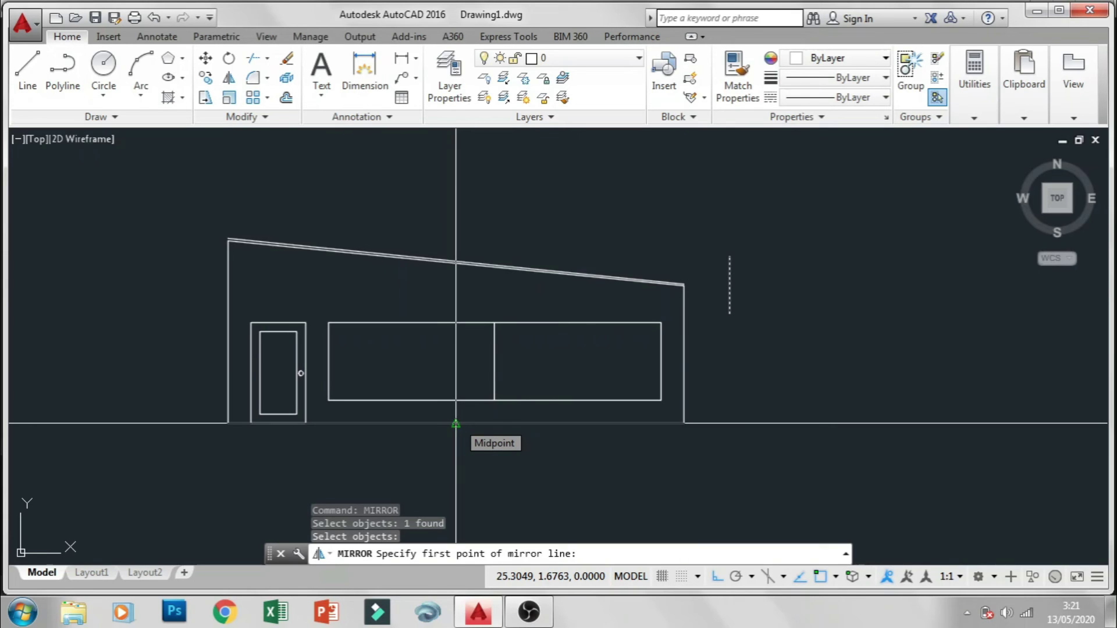
{"action": "left_click", "coordinate": [456, 424]}
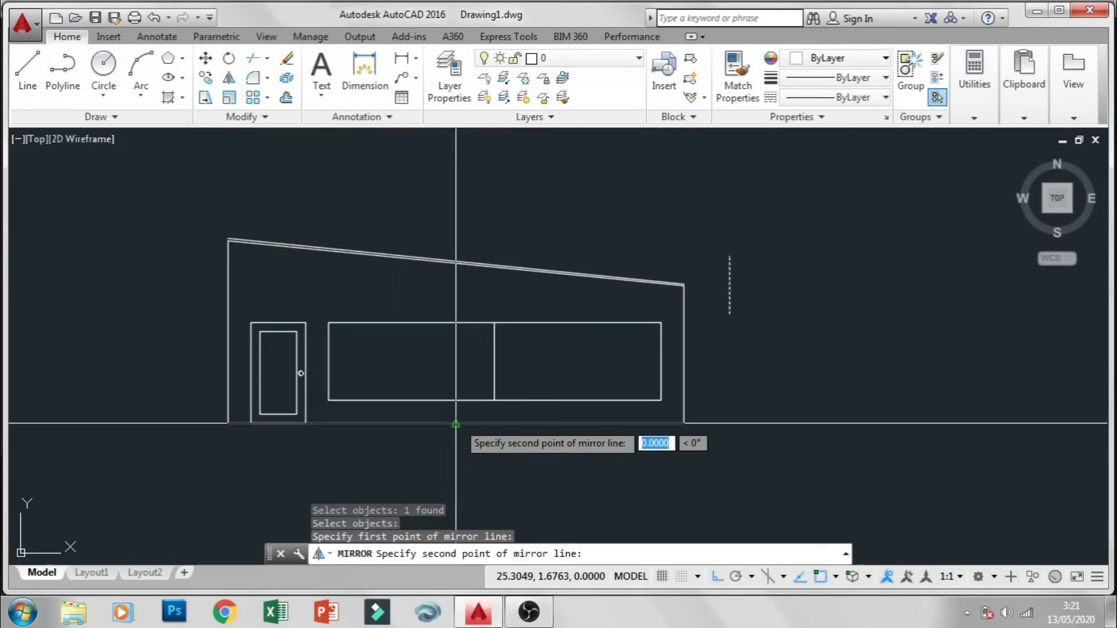
{"action": "left_click", "coordinate": [460, 472]}
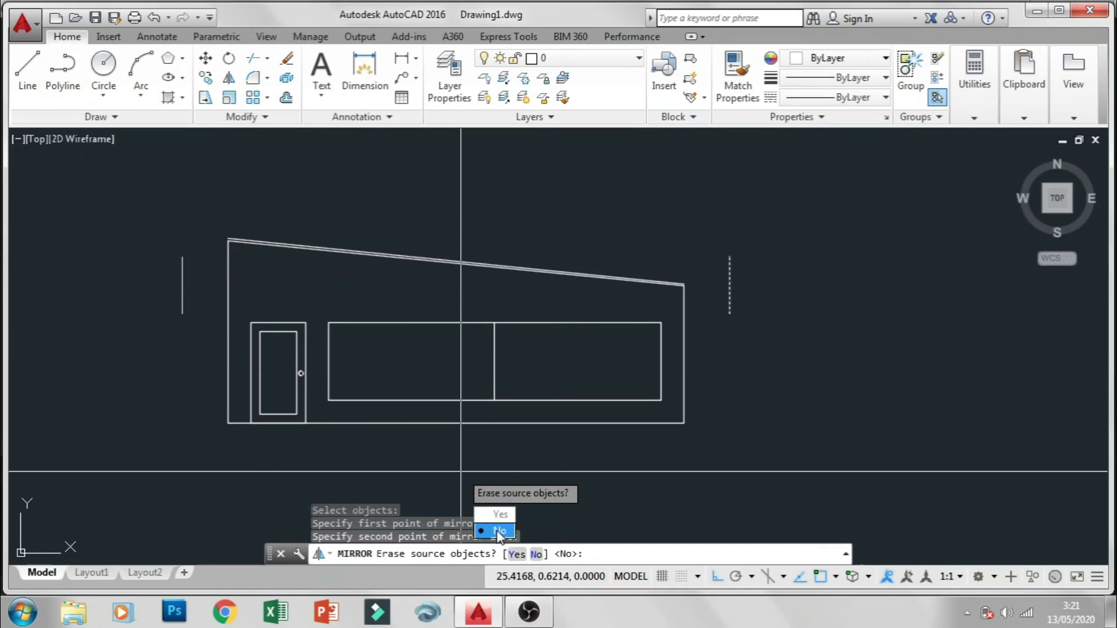
{"action": "left_click", "coordinate": [498, 531]}
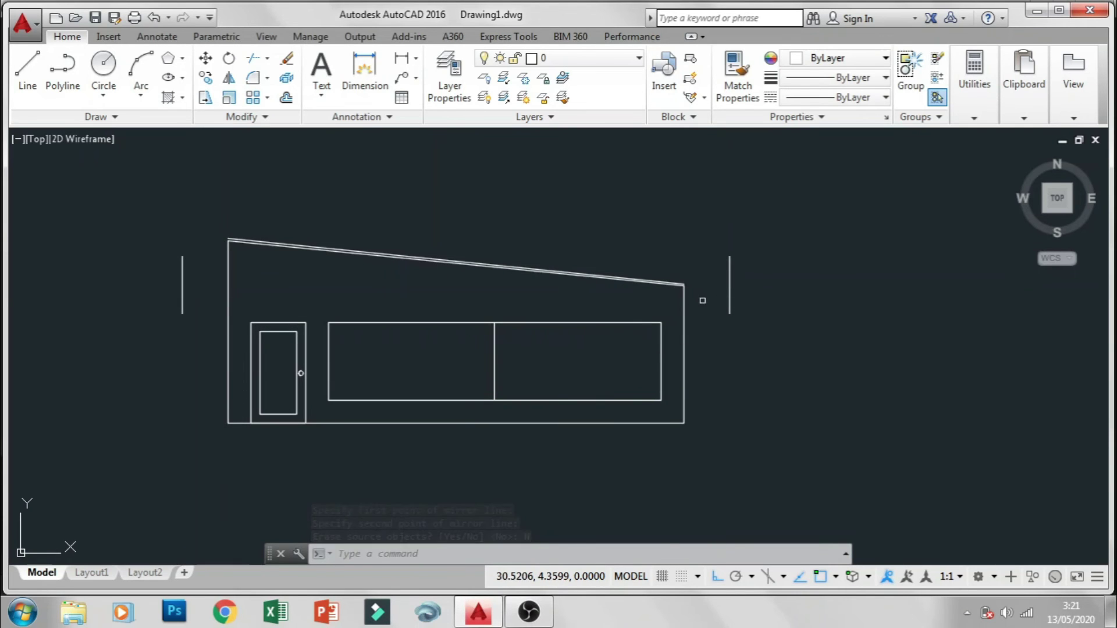
Move the mirrored left vertical line upward beside the roof's raised left end
{"action": "left_click", "coordinate": [201, 311]}
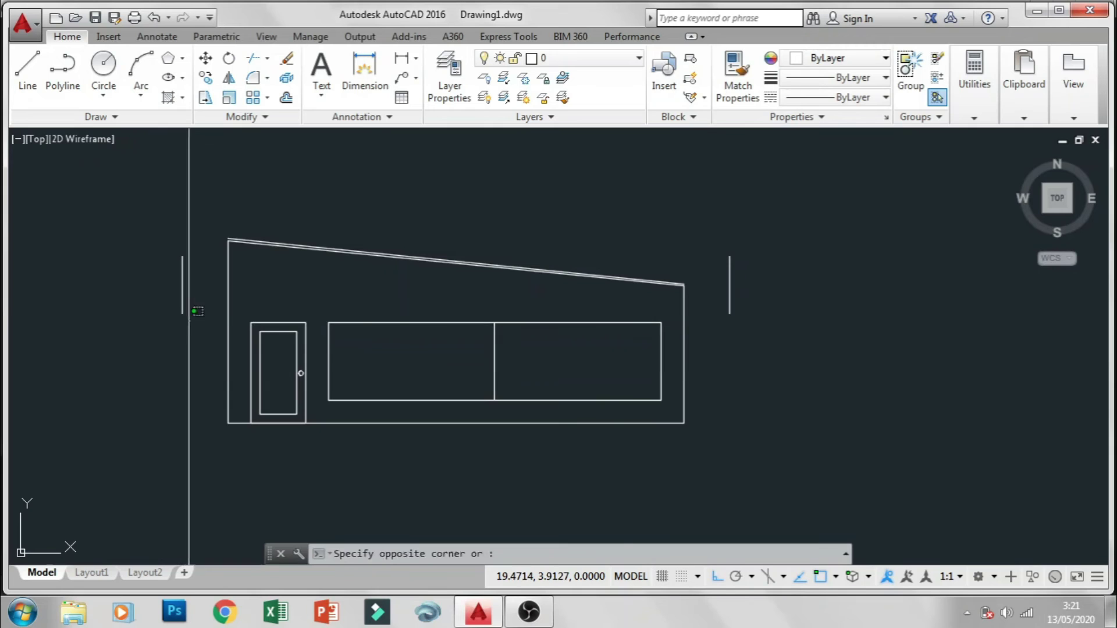
{"action": "type", "text": "m"}
{"action": "key", "text": "Return"}
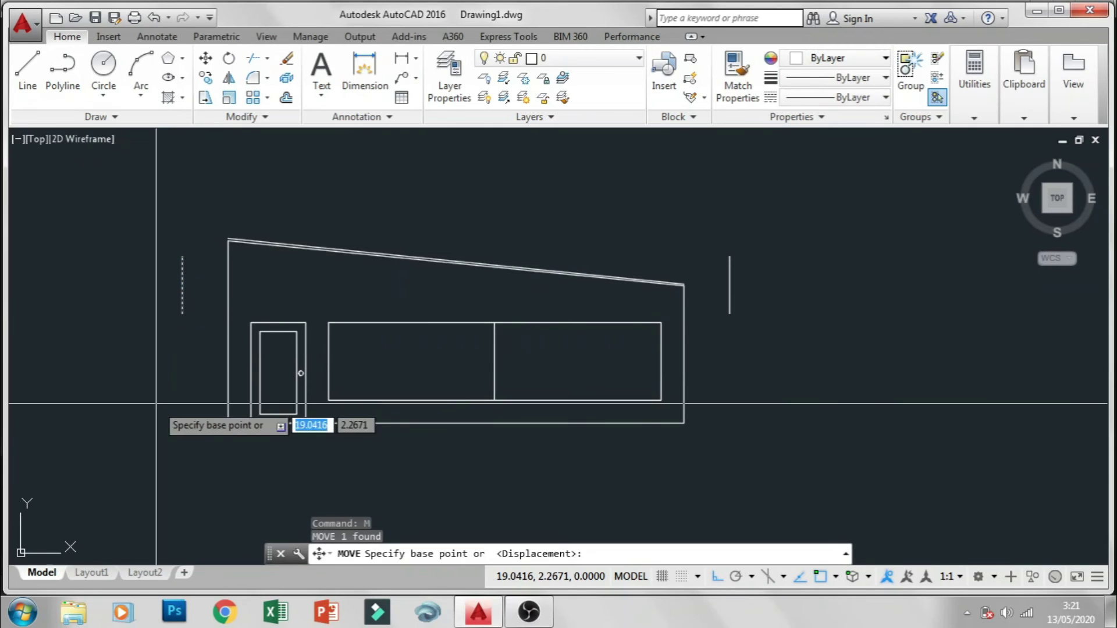
{"action": "left_click", "coordinate": [156, 403]}
{"action": "left_click", "coordinate": [151, 373]}
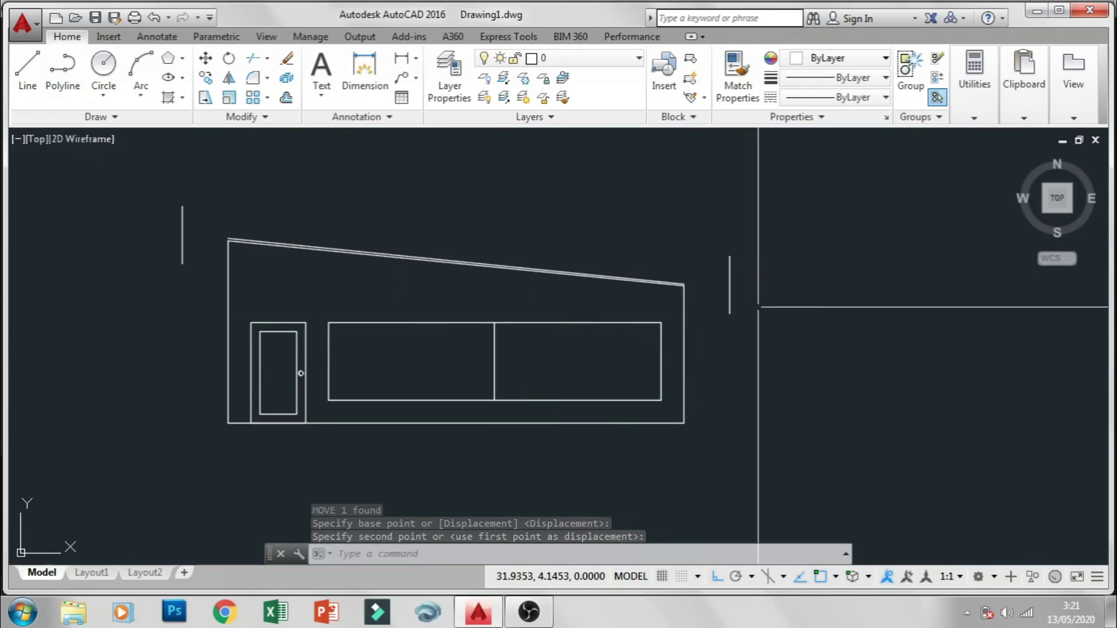
{"action": "scroll", "coordinate": [759, 297], "scroll_direction": "up", "scroll_amount": 4}
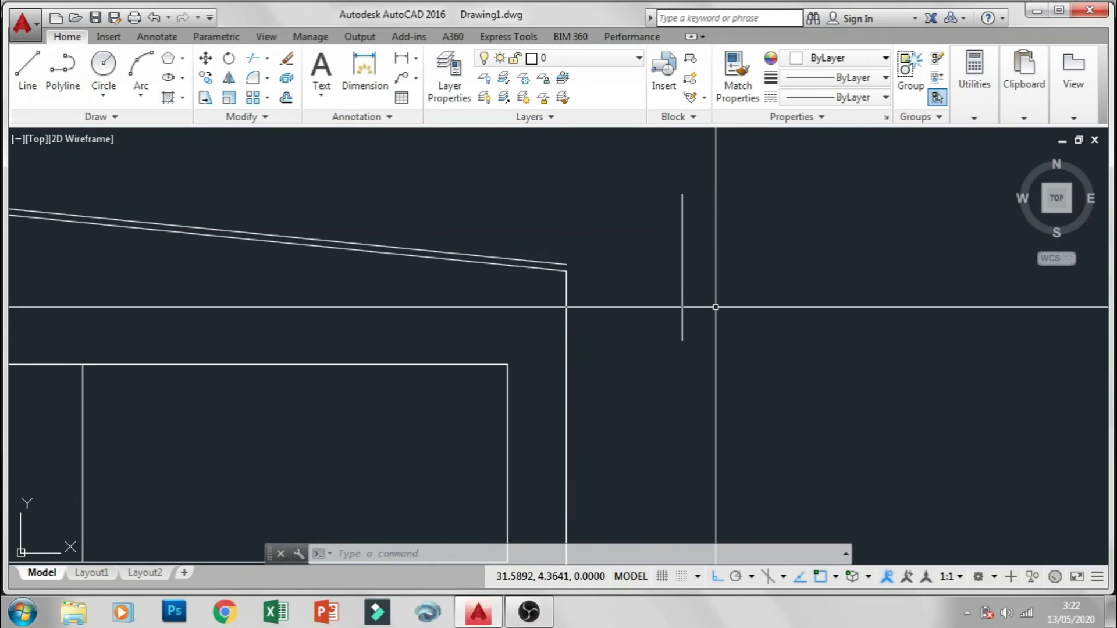
Extend the sloped roof lines at the right end out to the right guide line
{"action": "type", "text": "EXT"}
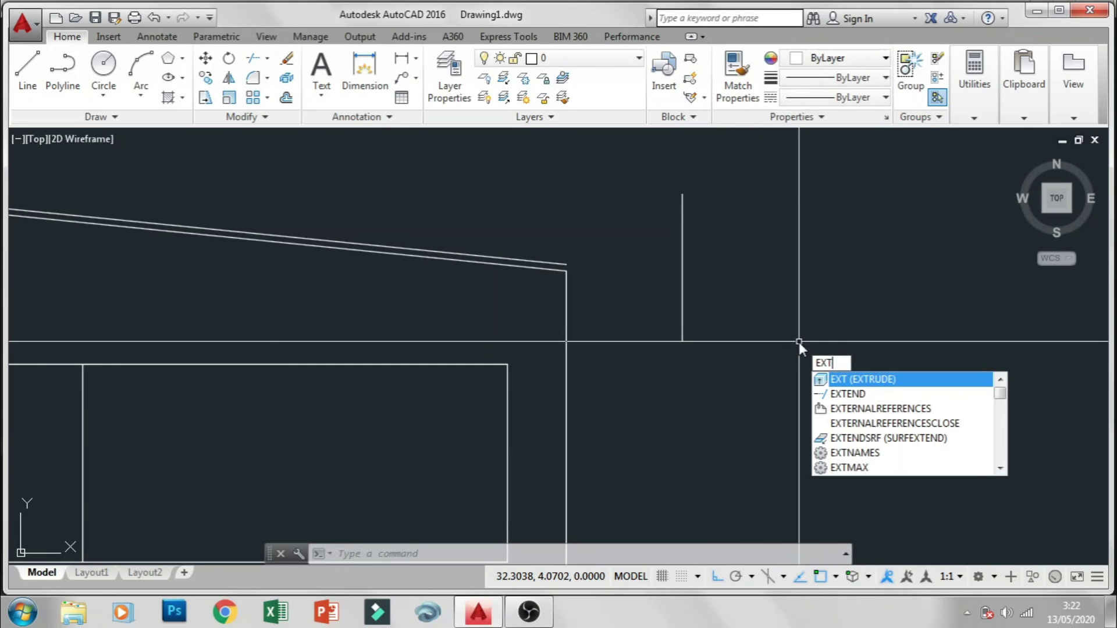
{"action": "left_click", "coordinate": [847, 396]}
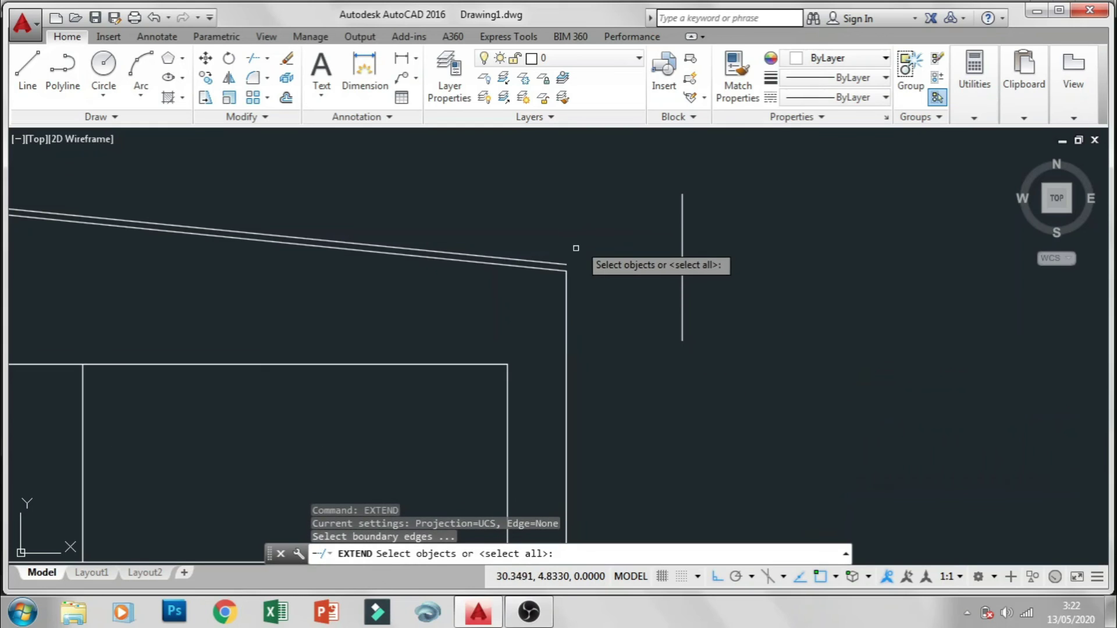
{"action": "middle_click_drag", "start_coordinate": [589, 227], "coordinate": [629, 209]}
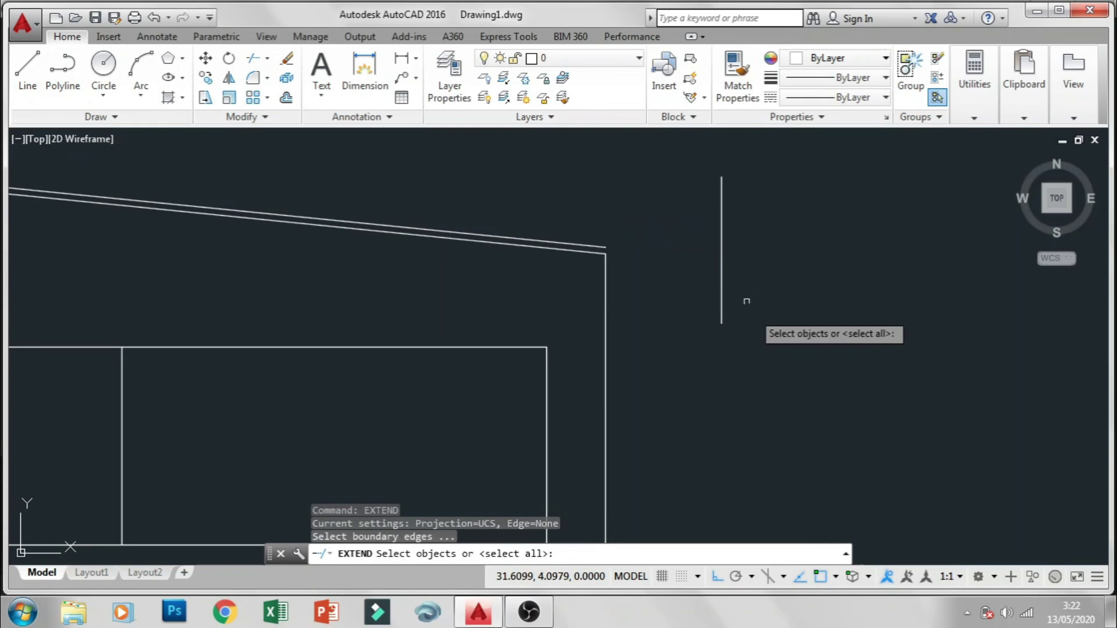
{"action": "left_click", "coordinate": [722, 262]}
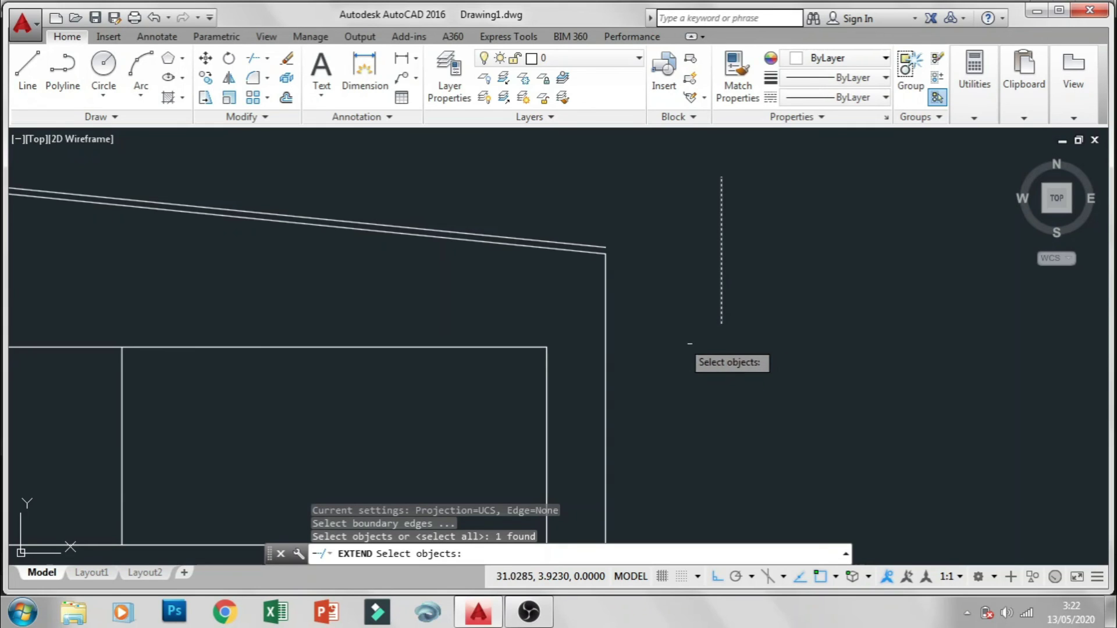
{"action": "key", "text": "Return"}
{"action": "scroll", "coordinate": [672, 338], "scroll_direction": "up", "scroll_amount": 2}
{"action": "left_click", "coordinate": [531, 281]}
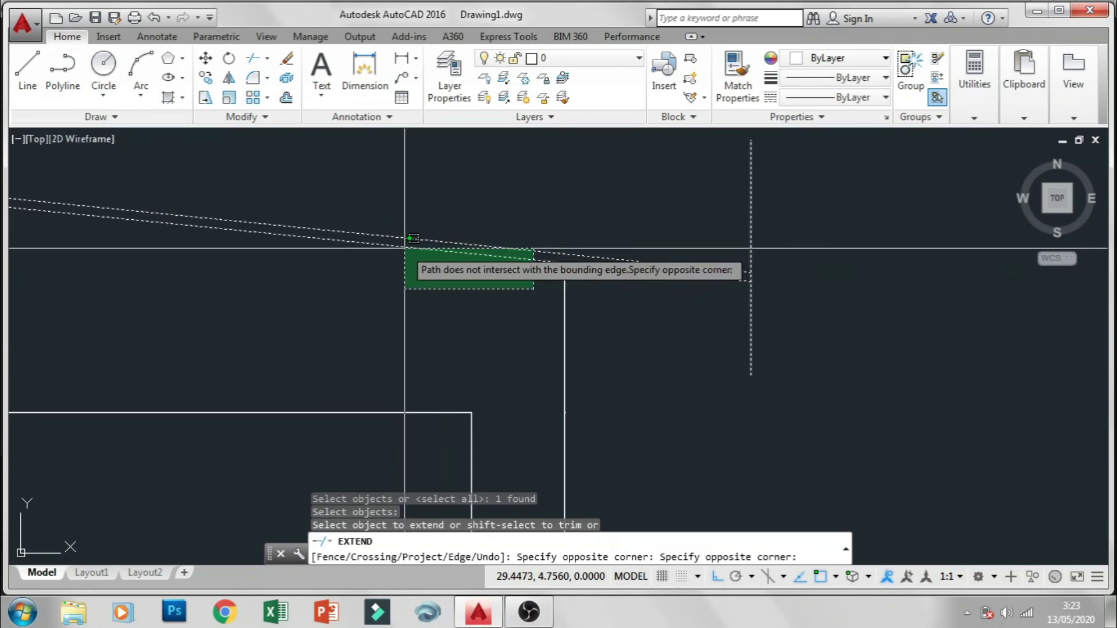
{"action": "left_click", "coordinate": [418, 220]}
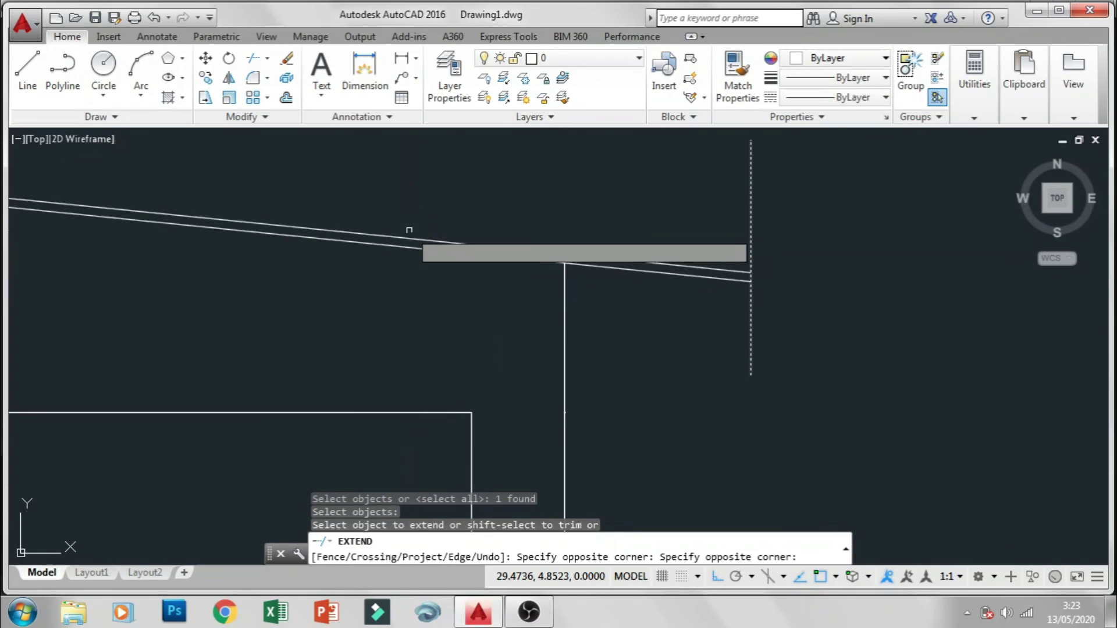
{"action": "scroll", "coordinate": [736, 305], "scroll_direction": "down", "scroll_amount": 2}
{"action": "key", "text": "Escape"}
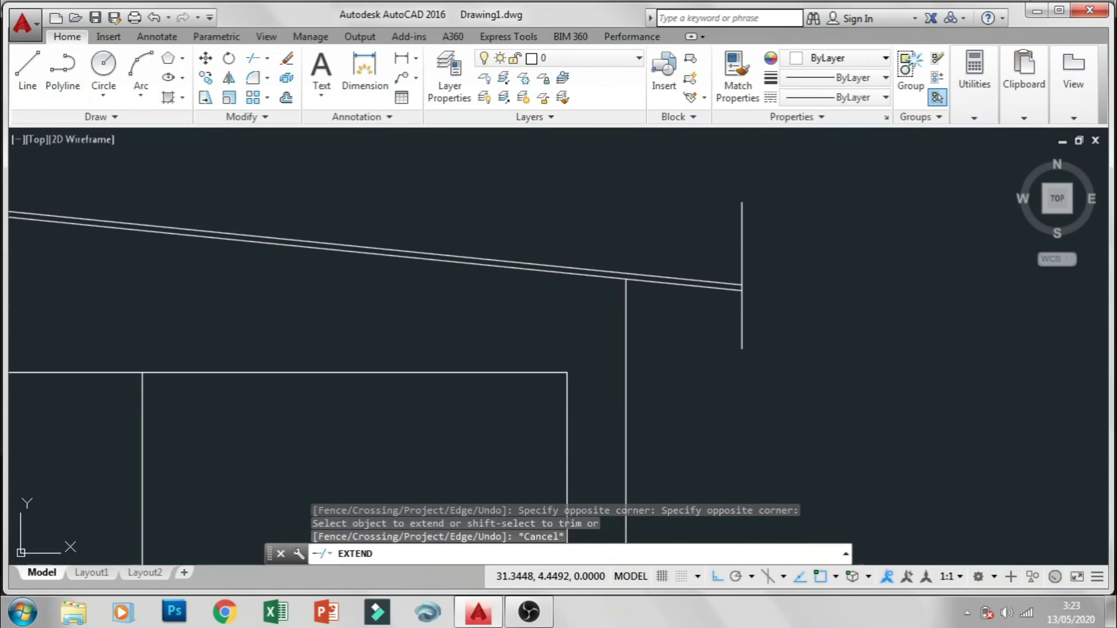
{"action": "scroll", "coordinate": [740, 285], "scroll_direction": "down", "scroll_amount": 2}
{"action": "scroll", "coordinate": [496, 286], "scroll_direction": "down", "scroll_amount": 1}
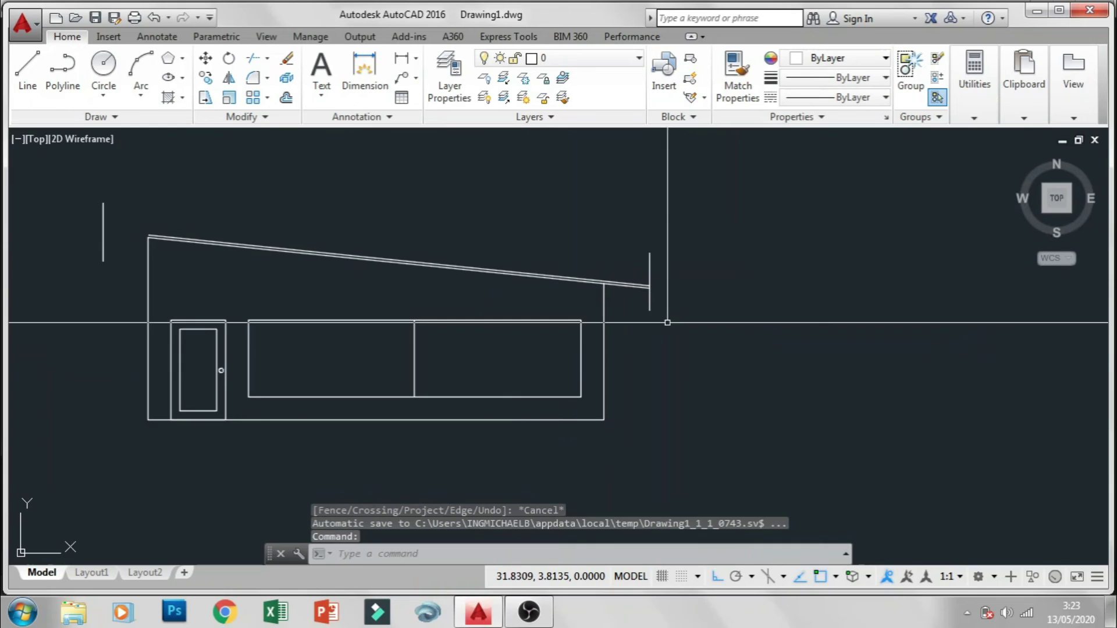
Extend the roof lines at the left end out to the left guide line
{"action": "middle_click_drag", "start_coordinate": [258, 244], "coordinate": [526, 277]}
{"action": "scroll", "coordinate": [386, 285], "scroll_direction": "up", "scroll_amount": 3}
{"action": "type", "text": "ext"}
{"action": "left_click", "coordinate": [483, 337]}
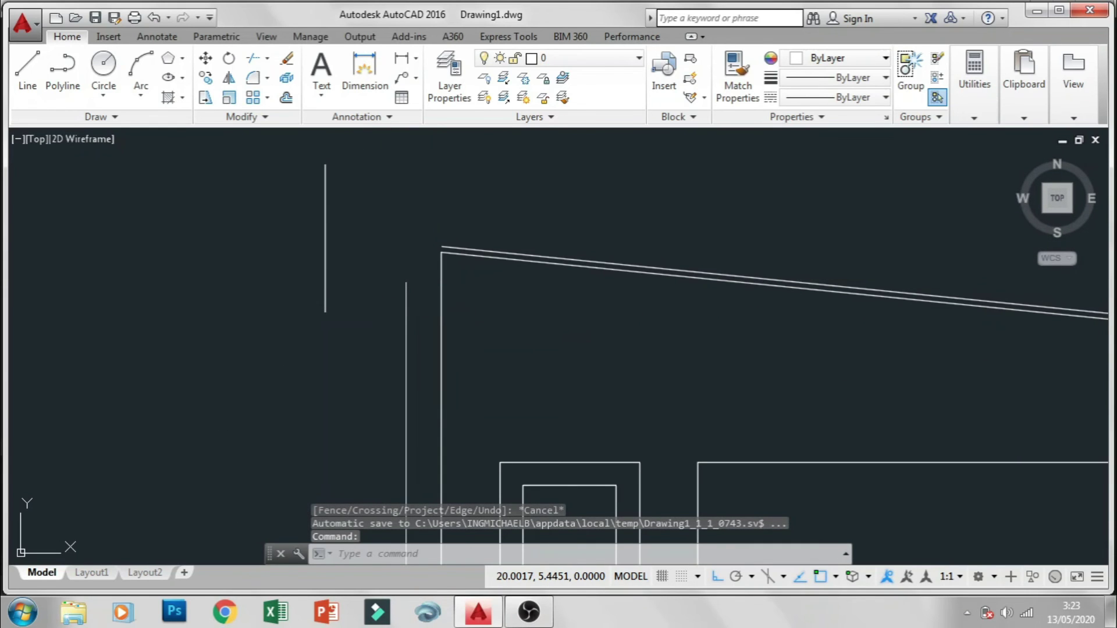
{"action": "left_click", "coordinate": [324, 265]}
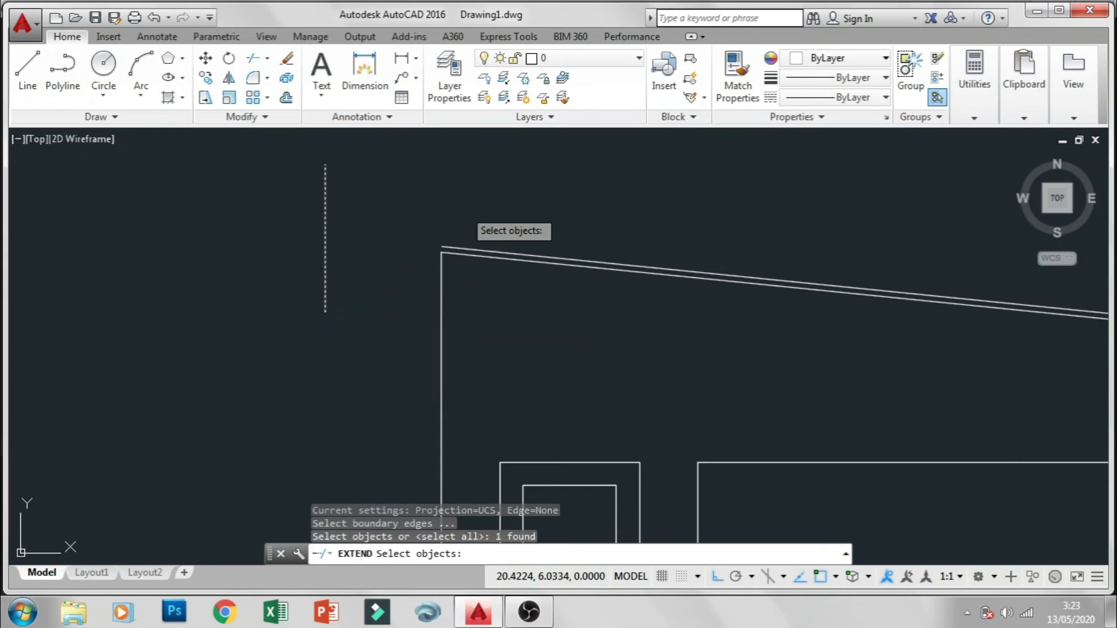
{"action": "key", "text": "Return"}
{"action": "left_click_drag", "start_coordinate": [474, 282], "coordinate": [457, 244]}
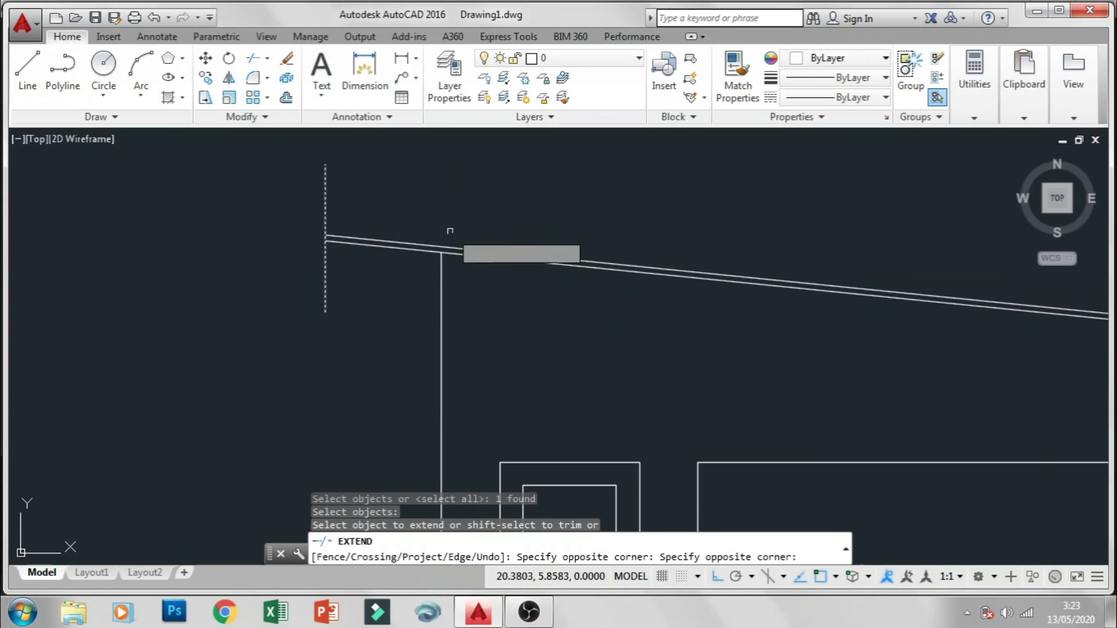
{"action": "key", "text": "Escape"}
{"action": "scroll", "coordinate": [537, 239], "scroll_direction": "down", "scroll_amount": 2}
{"action": "scroll", "coordinate": [536, 256], "scroll_direction": "down", "scroll_amount": 3}
{"action": "scroll", "coordinate": [536, 259], "scroll_direction": "down", "scroll_amount": 1}
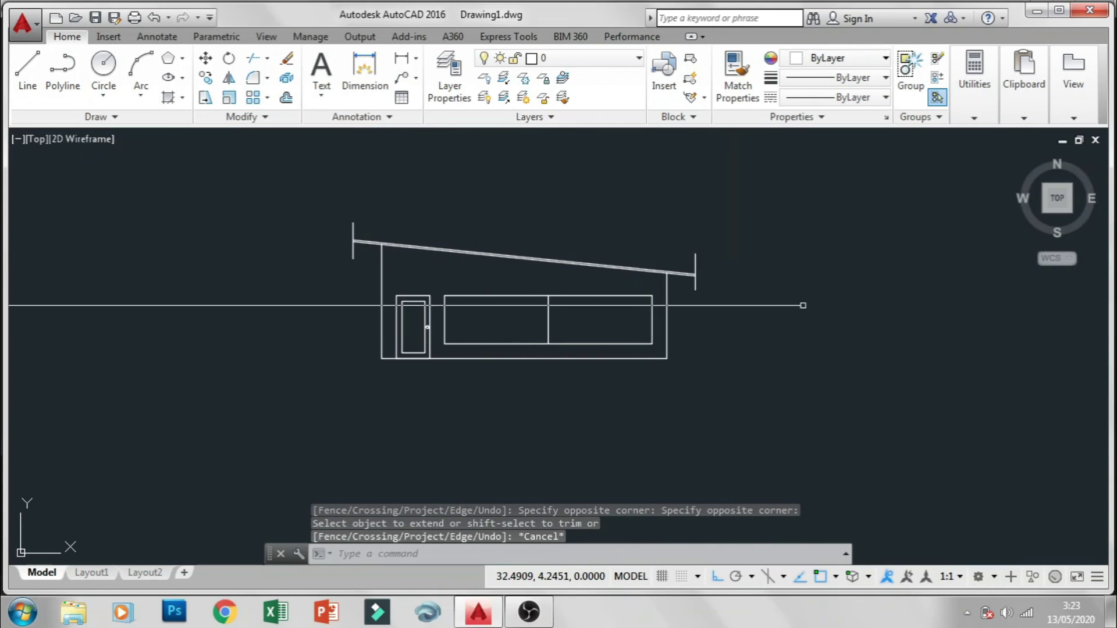
{"action": "scroll", "coordinate": [748, 298], "scroll_direction": "up", "scroll_amount": 2}
Trim the right guide line's excess using the roof lines as cutting edges
{"action": "type", "text": "tr"}
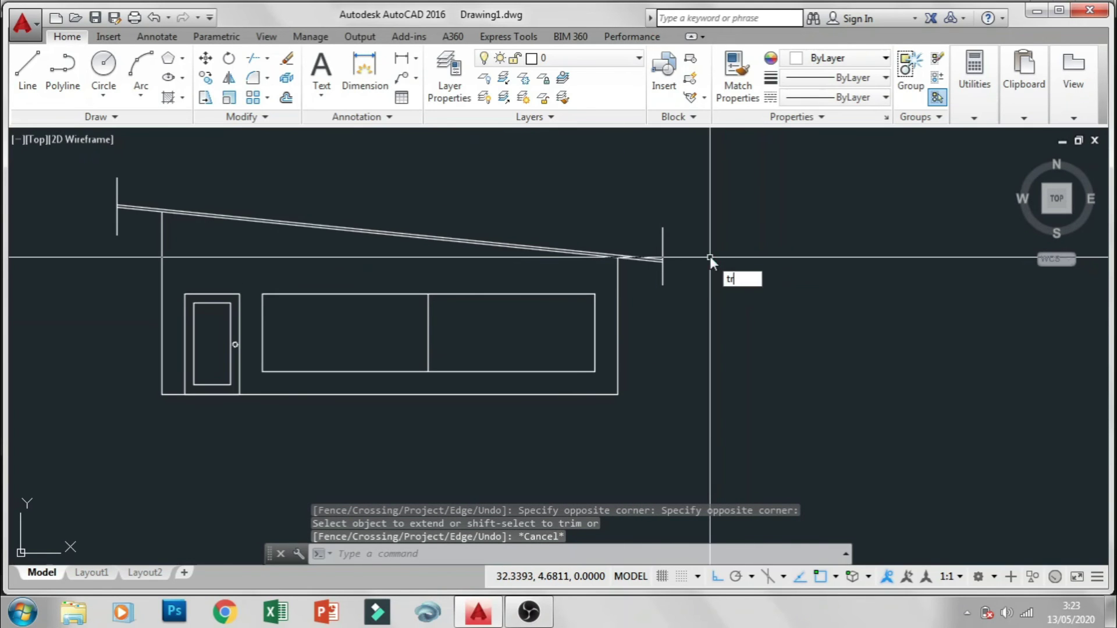
{"action": "key", "text": "Return"}
{"action": "left_click", "coordinate": [698, 297]}
{"action": "left_click", "coordinate": [617, 238]}
{"action": "key", "text": "Return"}
{"action": "scroll", "coordinate": [674, 256], "scroll_direction": "up", "scroll_amount": 3}
{"action": "left_click", "coordinate": [653, 250]}
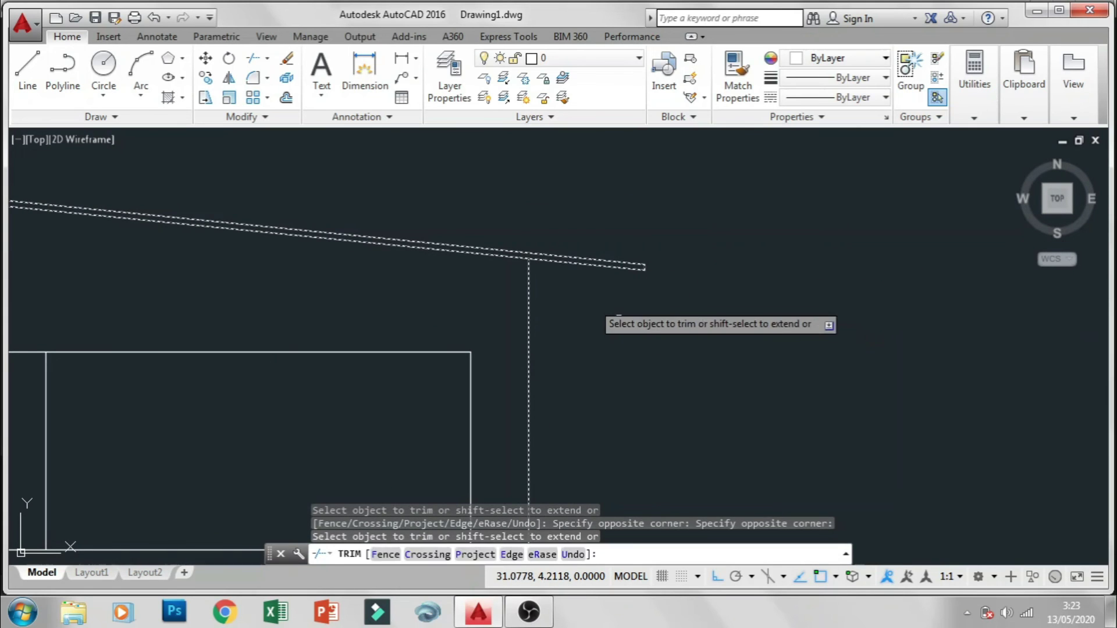
{"action": "key", "text": "Escape"}
{"action": "scroll", "coordinate": [618, 317], "scroll_direction": "down", "scroll_amount": 3}
{"action": "scroll", "coordinate": [407, 314], "scroll_direction": "up", "scroll_amount": 2}
Trim the left guide line's excess against the roof lines
{"action": "type", "text": "tr"}
{"action": "key", "text": "Return"}
{"action": "left_click", "coordinate": [439, 315]}
{"action": "left_click", "coordinate": [405, 338]}
{"action": "key", "text": "Return"}
{"action": "left_click", "coordinate": [403, 340]}
{"action": "left_click", "coordinate": [436, 311]}
{"action": "key", "text": "Escape"}
Pan and zoom to review the whole building with both closed overhangs
{"action": "middle_click_drag", "start_coordinate": [727, 333], "coordinate": [541, 277]}
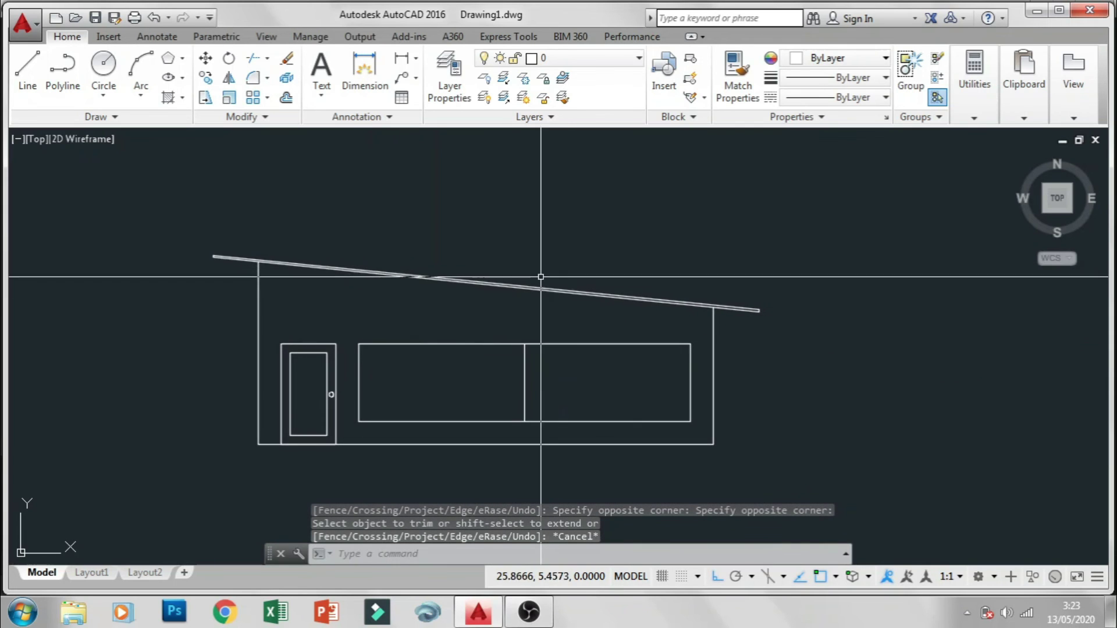
{"action": "scroll", "coordinate": [765, 280], "scroll_direction": "up", "scroll_amount": 5}
{"action": "scroll", "coordinate": [572, 343], "scroll_direction": "up", "scroll_amount": 2}
{"action": "scroll", "coordinate": [572, 342], "scroll_direction": "down", "scroll_amount": 3}
{"action": "scroll", "coordinate": [482, 305], "scroll_direction": "down", "scroll_amount": 2}
{"action": "scroll", "coordinate": [482, 305], "scroll_direction": "down", "scroll_amount": 3}
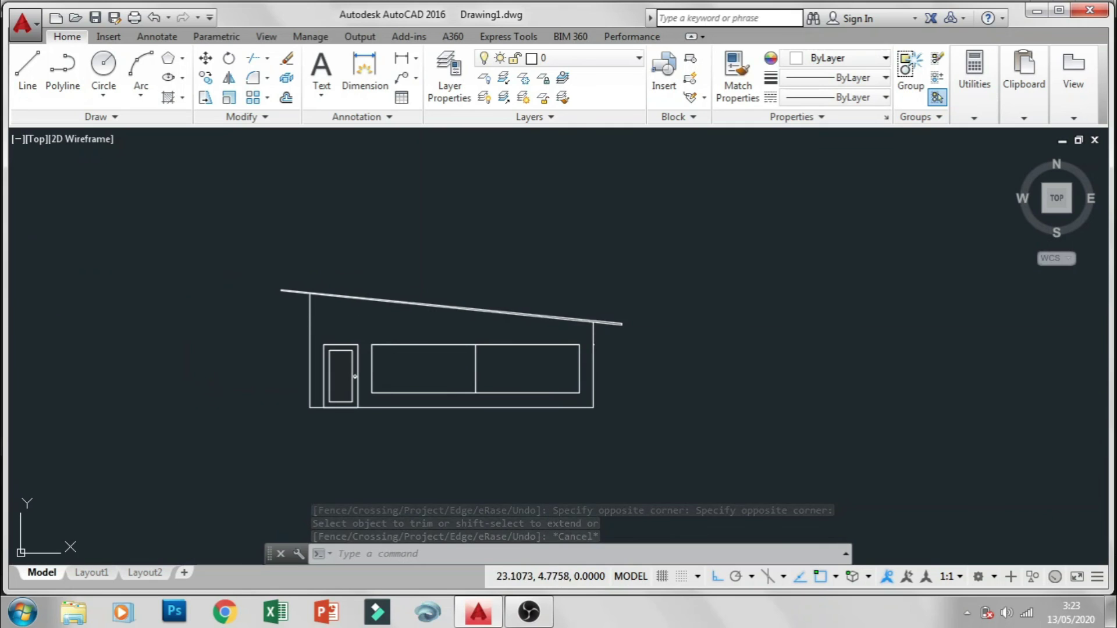
{"action": "scroll", "coordinate": [613, 294], "scroll_direction": "up", "scroll_amount": 3}
{"action": "scroll", "coordinate": [614, 301], "scroll_direction": "up", "scroll_amount": 2}
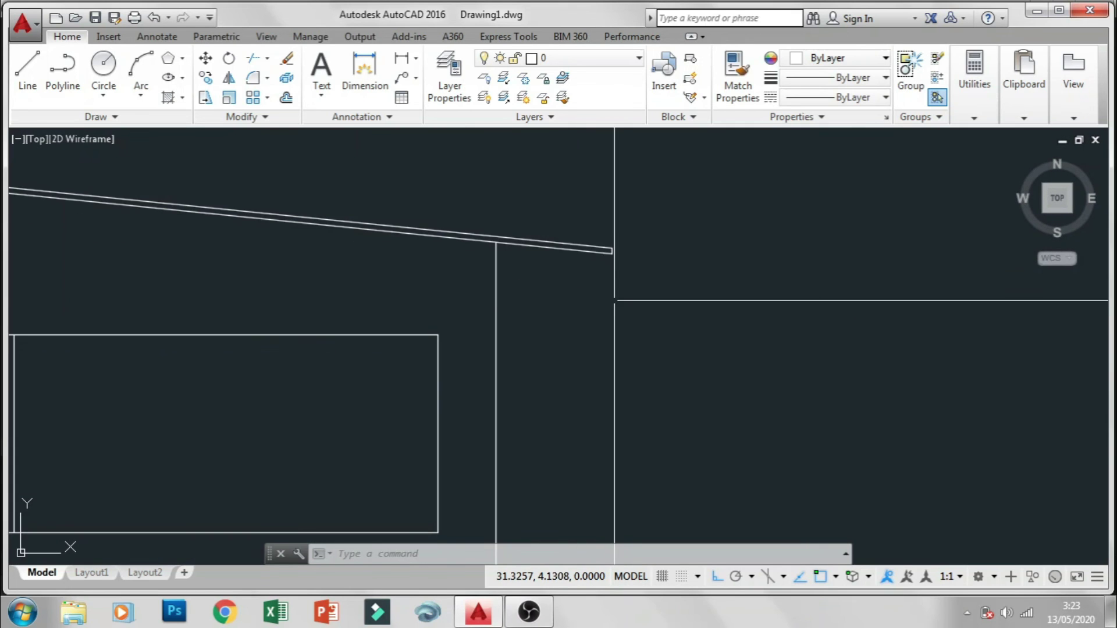
{"action": "scroll", "coordinate": [613, 268], "scroll_direction": "up", "scroll_amount": 3}
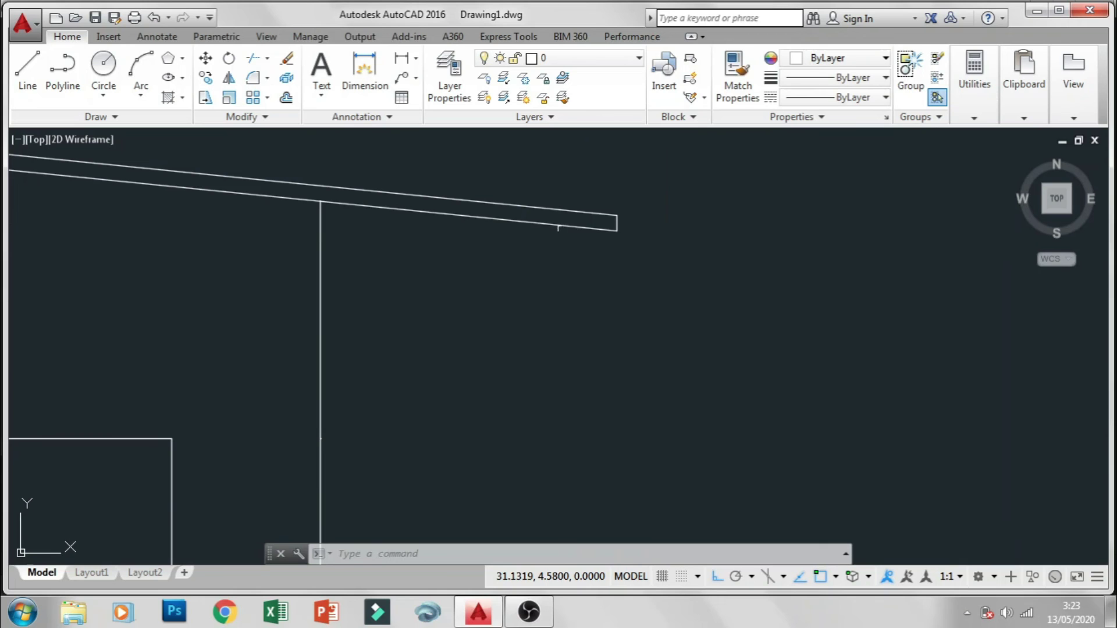
{"action": "key", "text": "Escape"}
{"action": "key", "text": "Escape"}
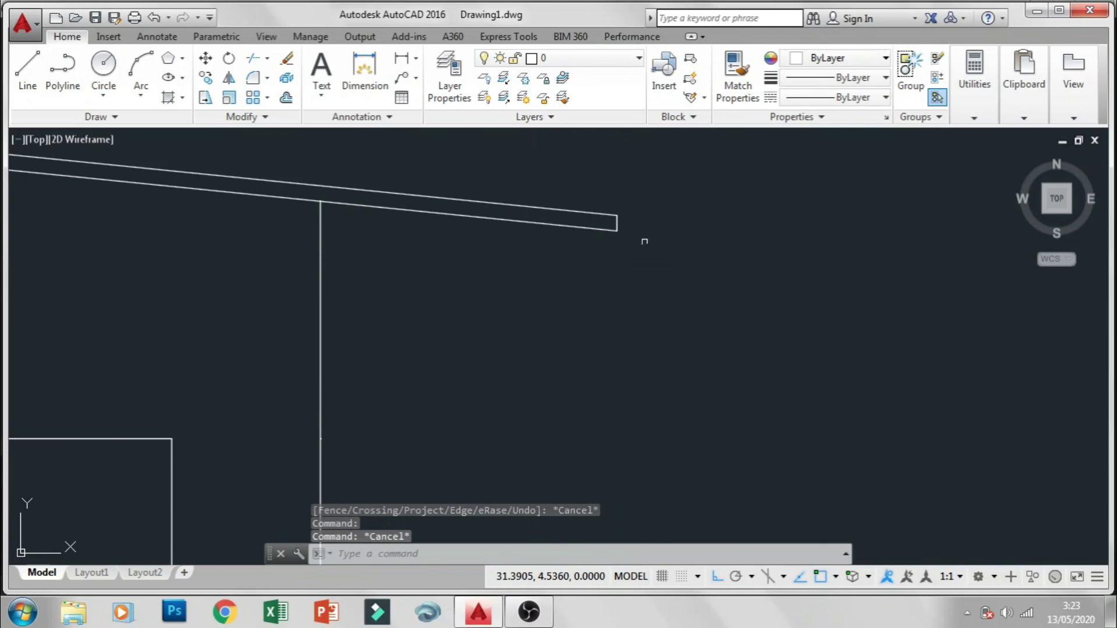
Window-select all of the roof's lines with the whole building centred in view
{"action": "left_click", "coordinate": [663, 236]}
{"action": "left_click", "coordinate": [573, 187]}
{"action": "scroll", "coordinate": [994, 332], "scroll_direction": "down", "scroll_amount": 4}
{"action": "middle_click_drag", "start_coordinate": [835, 289], "coordinate": [1027, 345]}
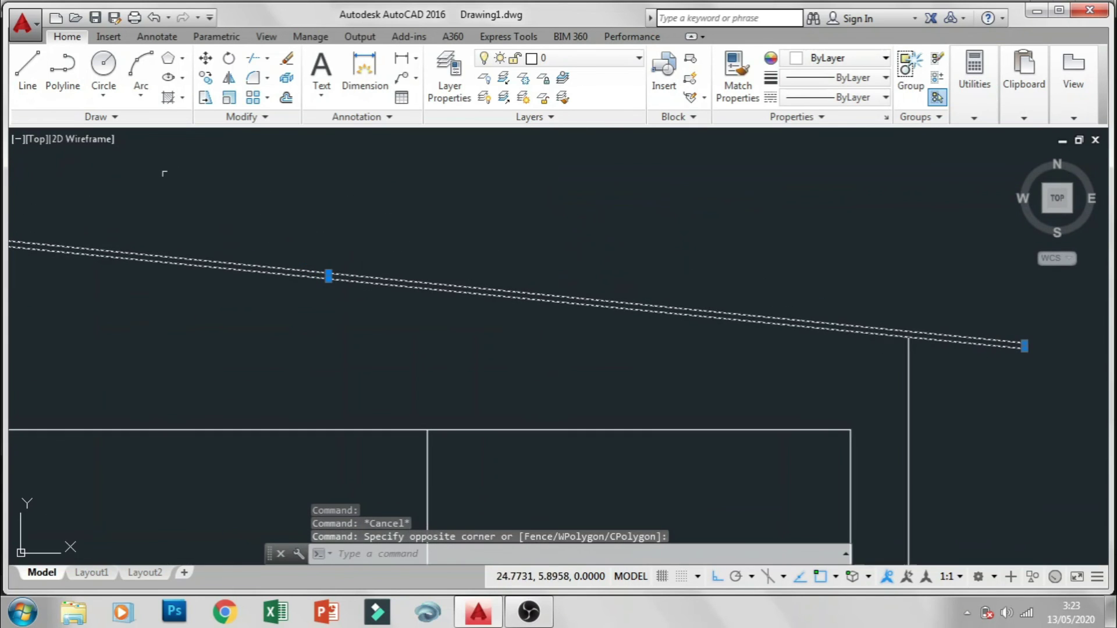
{"action": "middle_click_drag", "start_coordinate": [603, 281], "coordinate": [523, 232]}
{"action": "scroll", "coordinate": [220, 227], "scroll_direction": "up", "scroll_amount": 2}
{"action": "scroll", "coordinate": [220, 227], "scroll_direction": "up", "scroll_amount": 5}
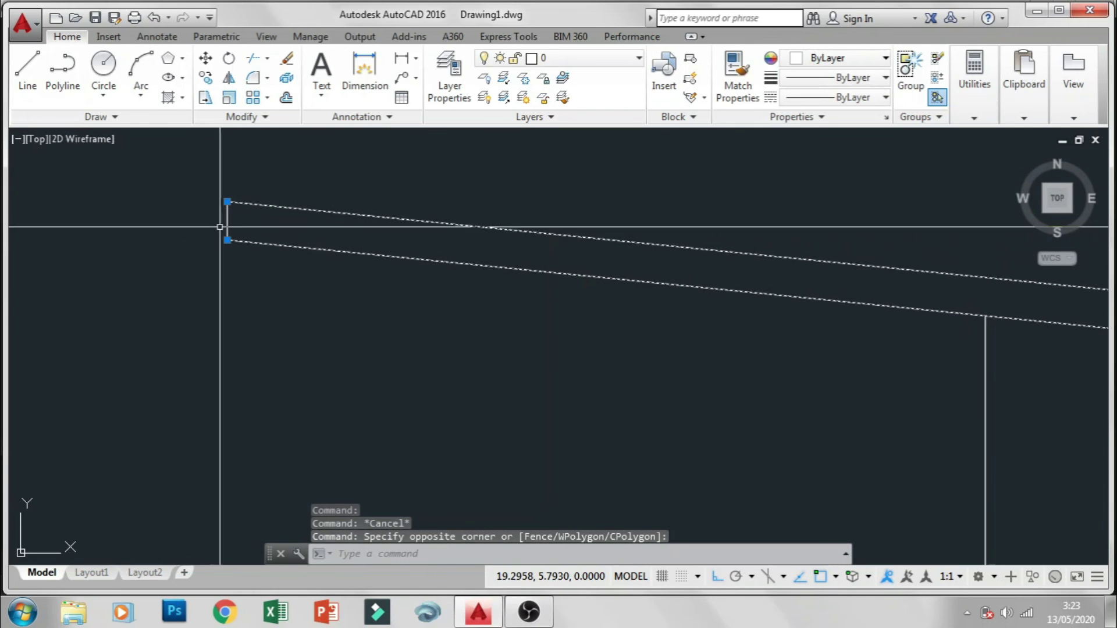
{"action": "scroll", "coordinate": [361, 242], "scroll_direction": "down", "scroll_amount": 5}
{"action": "mouse_move", "coordinate": [542, 250]}
{"action": "middle_mouse_down"}
{"action": "mouse_move", "coordinate": [462, 274]}
{"action": "mouse_move", "coordinate": [342, 270]}
{"action": "middle_mouse_up"}
{"action": "scroll", "coordinate": [393, 260], "scroll_direction": "down", "scroll_amount": 2}
{"action": "mouse_move", "coordinate": [510, 276]}
{"action": "middle_mouse_down"}
{"action": "mouse_move", "coordinate": [426, 264]}
{"action": "mouse_move", "coordinate": [428, 231]}
{"action": "middle_mouse_up"}
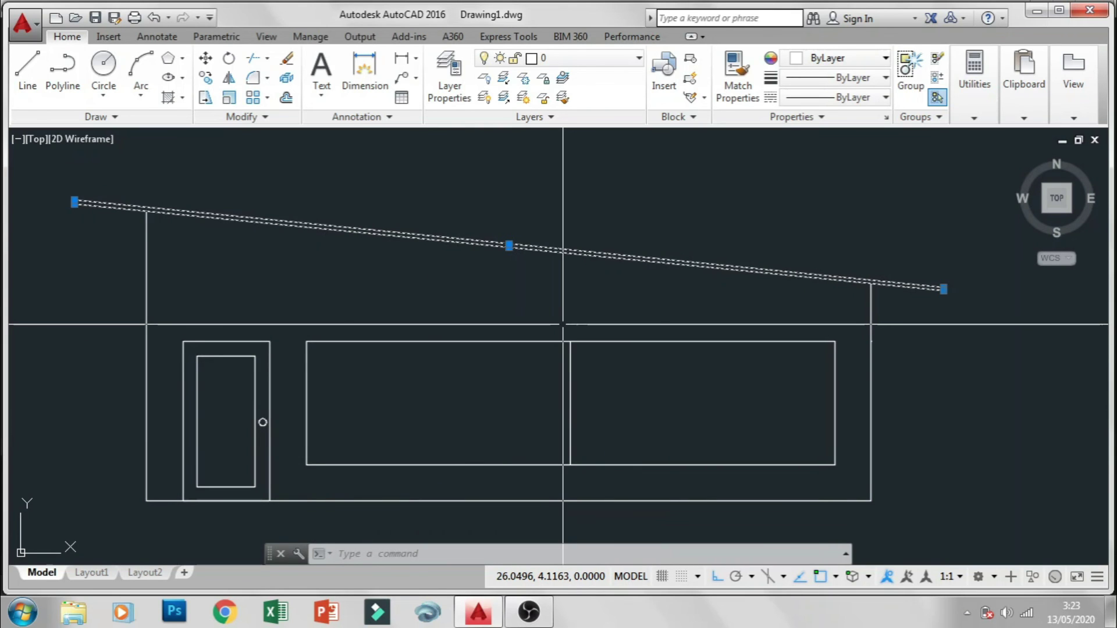
Join the selected roof lines into one polyline and confirm it selects as one piece
{"action": "type", "text": "joi"}
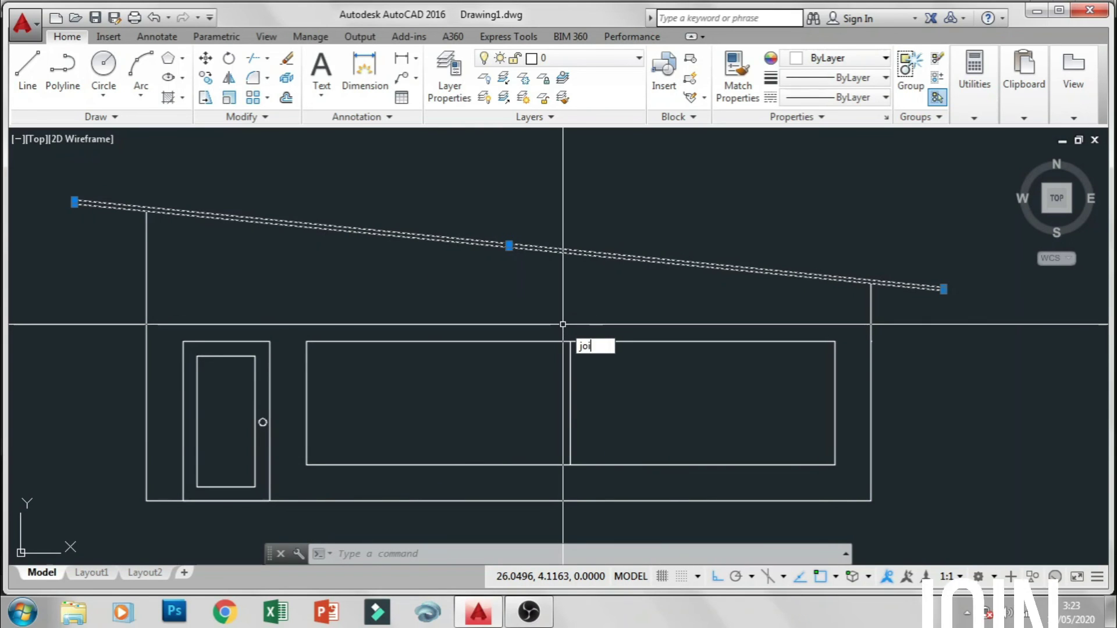
{"action": "type", "text": "n"}
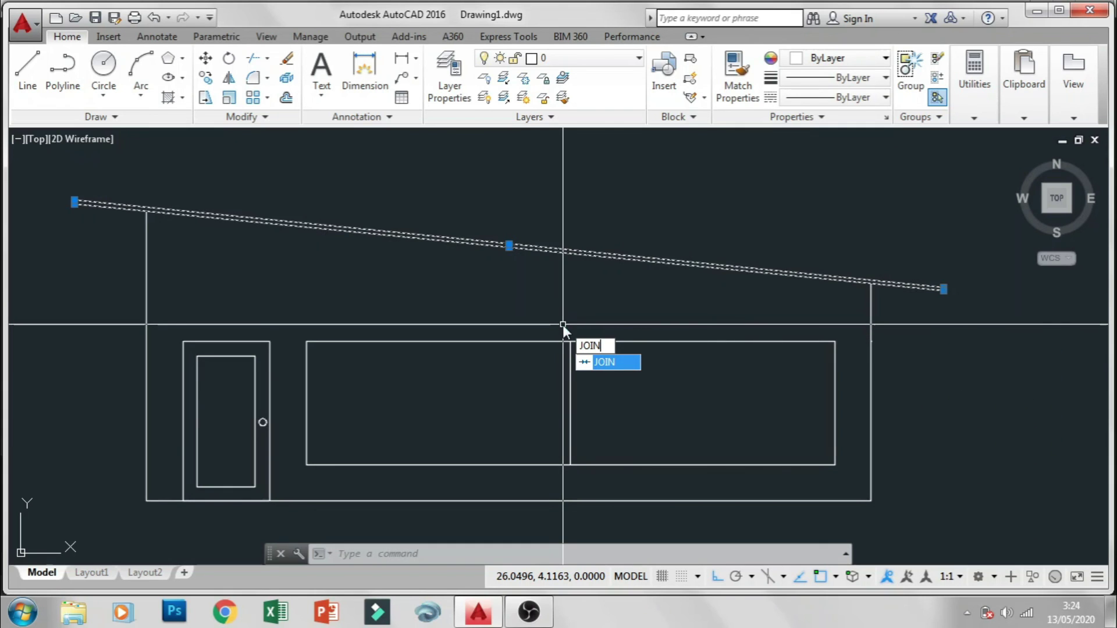
{"action": "key", "text": "Return"}
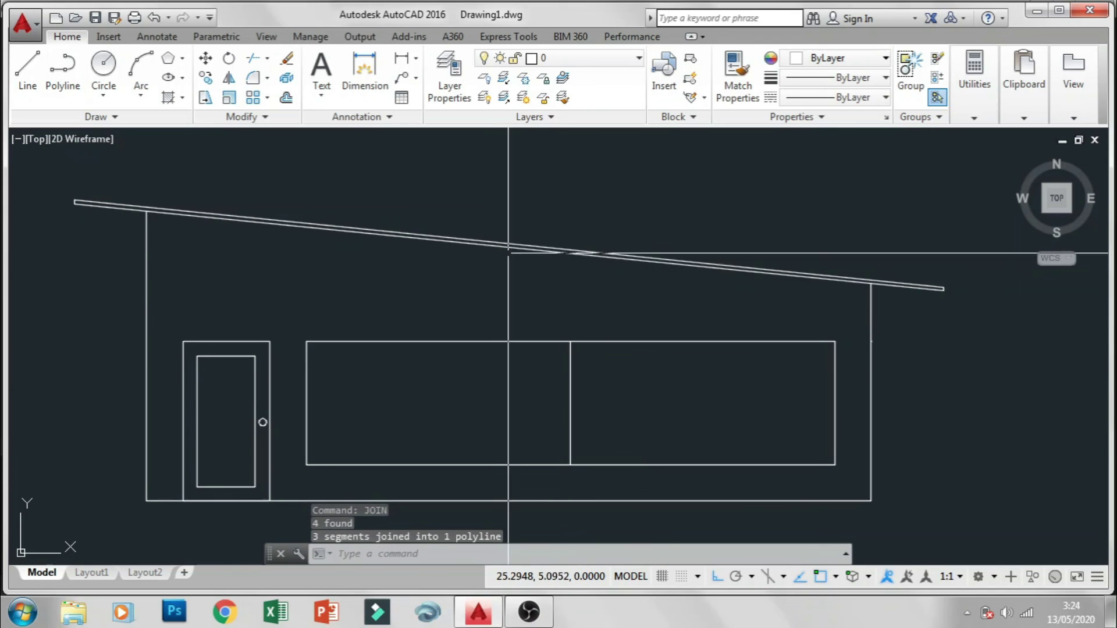
{"action": "scroll", "coordinate": [486, 240], "scroll_direction": "up", "scroll_amount": 5}
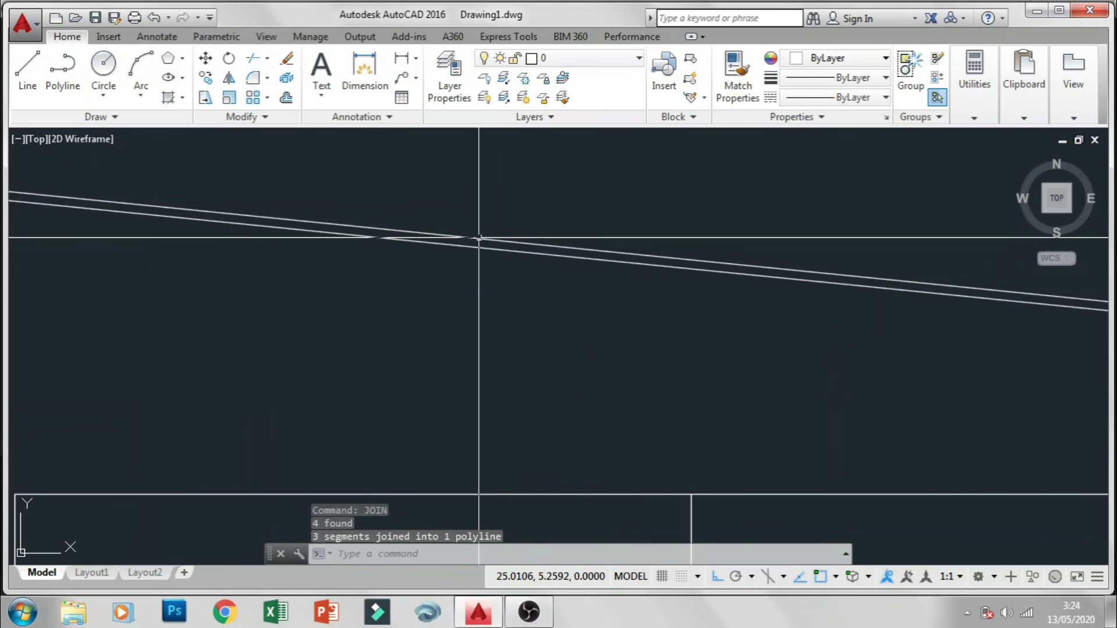
{"action": "left_click", "coordinate": [479, 238]}
{"action": "scroll", "coordinate": [523, 256], "scroll_direction": "down", "scroll_amount": 5}
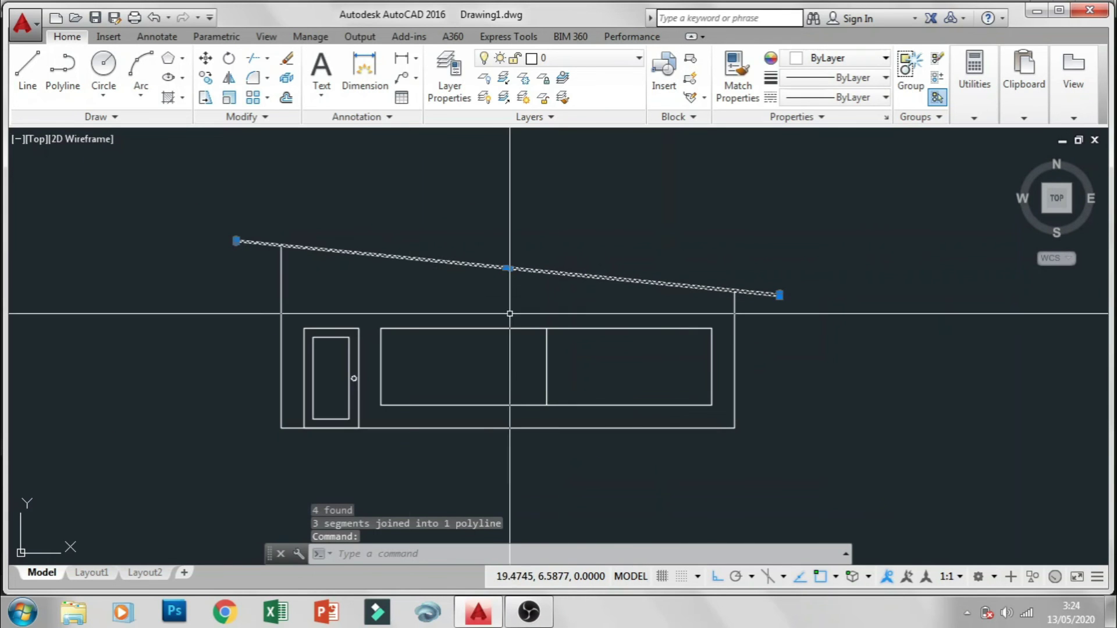
{"action": "key", "text": "Escape"}
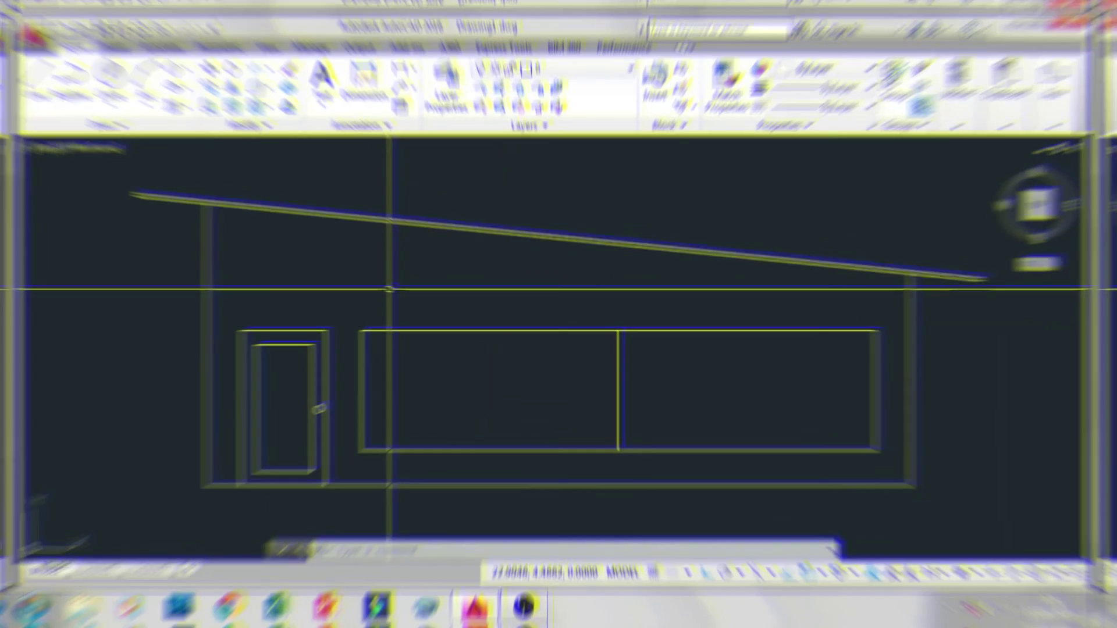